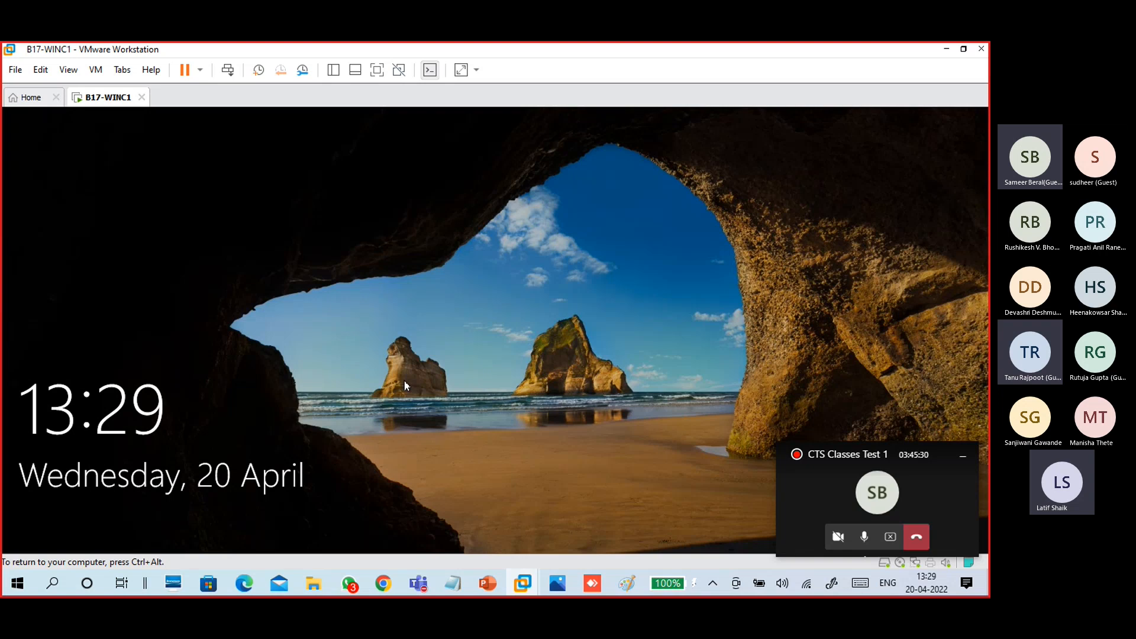
Sign in to the B17-WINC1 virtual machine as Student1, entering the account password.
click(422, 468)
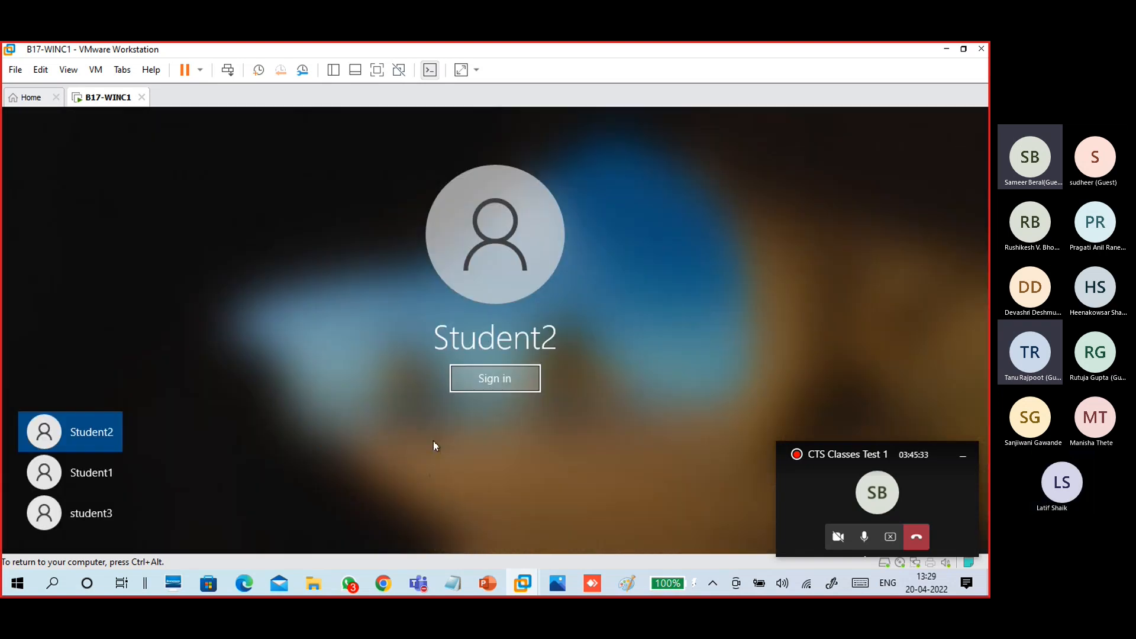
click(117, 474)
text(********)
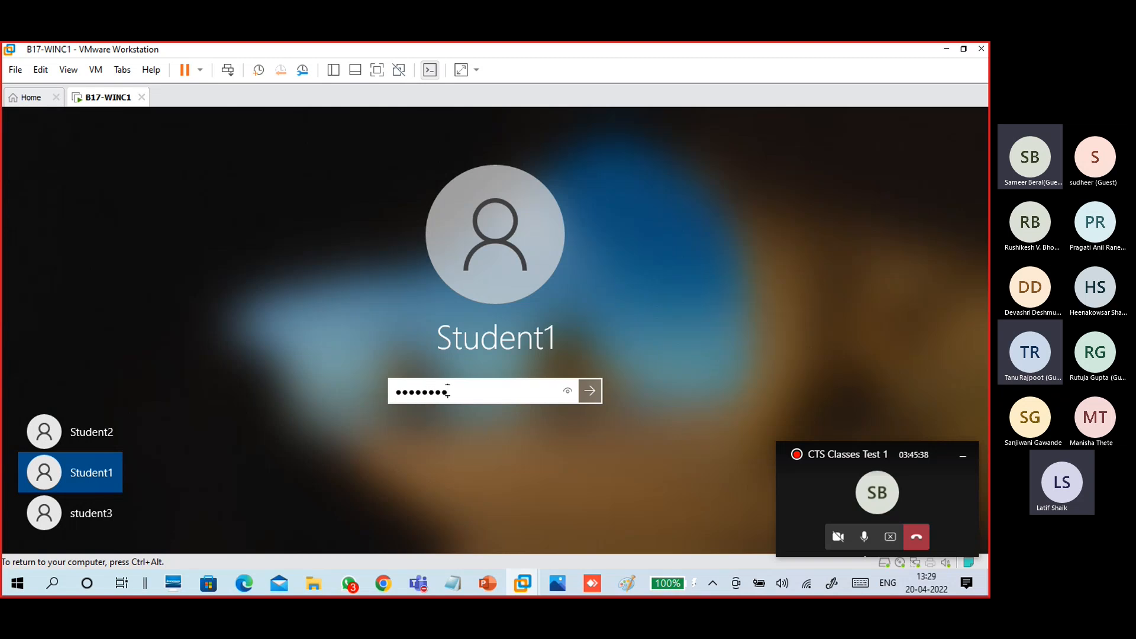
key(Return)
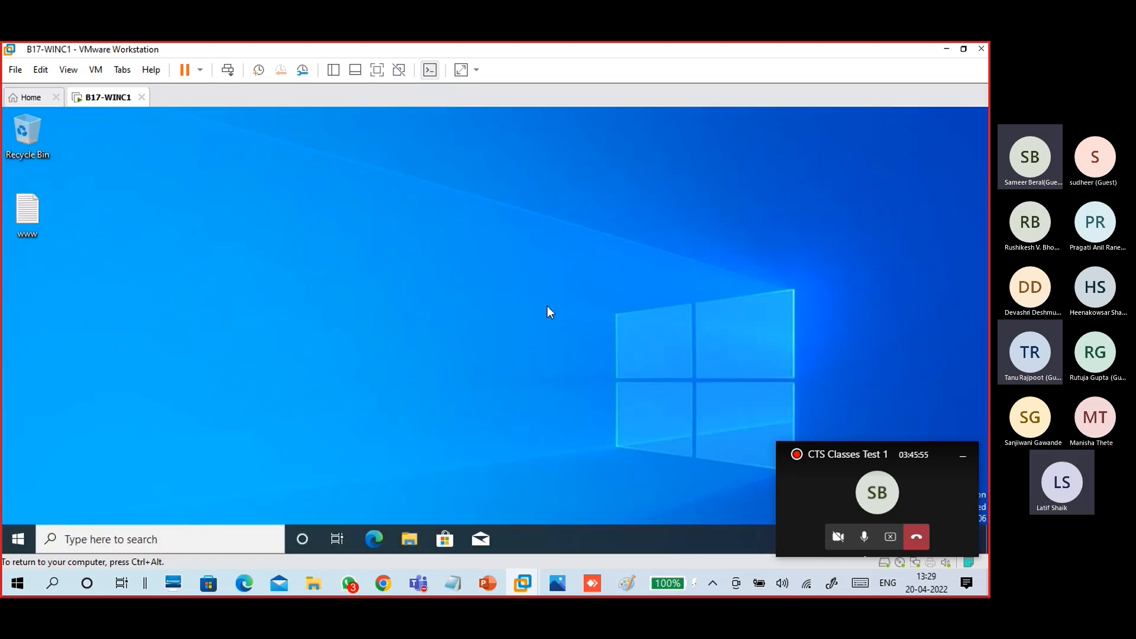
Switch to the Teams meeting and examine the login-screen picture posted in the chat, enlarging its account list, then return to the virtual machine.
click(963, 456)
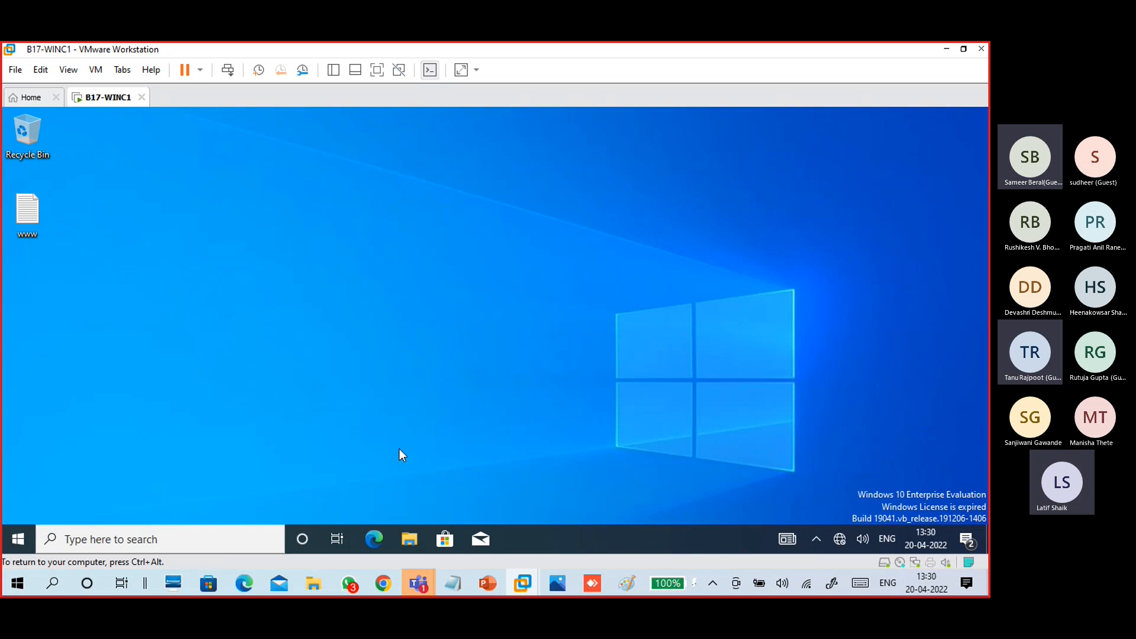
mouse_move(419, 583)
click(397, 525)
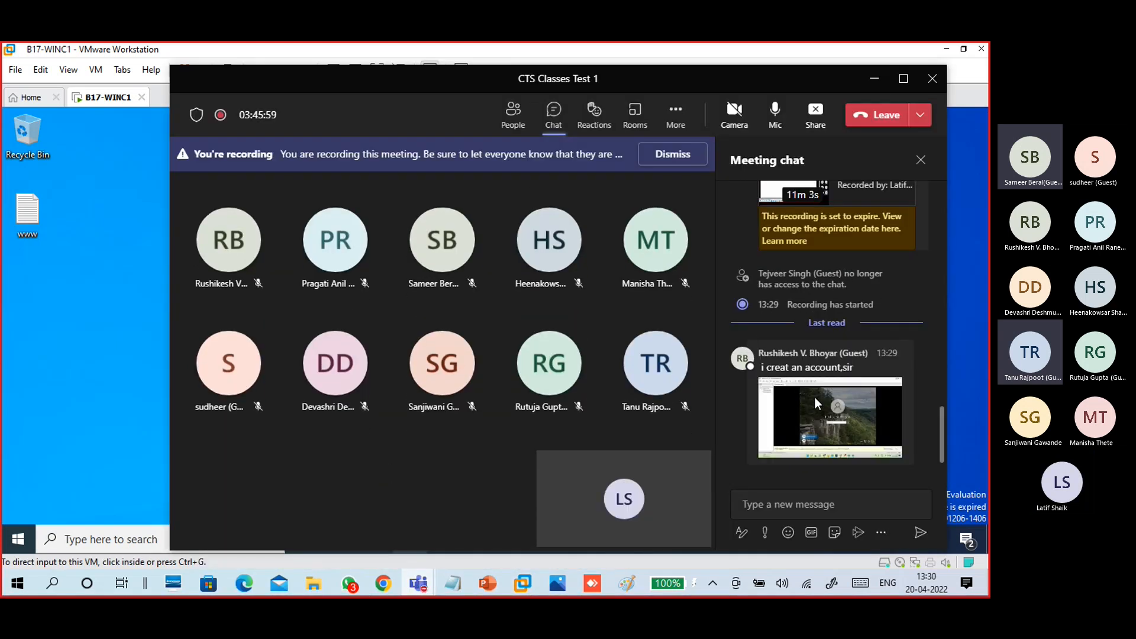
mouse_move(814, 396)
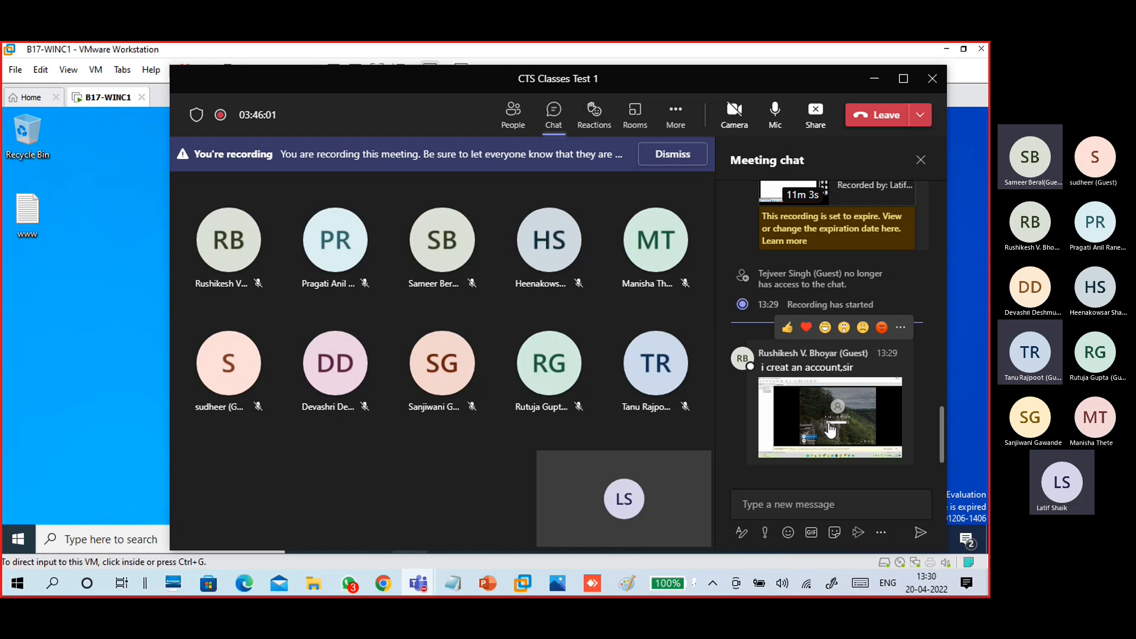
click(831, 429)
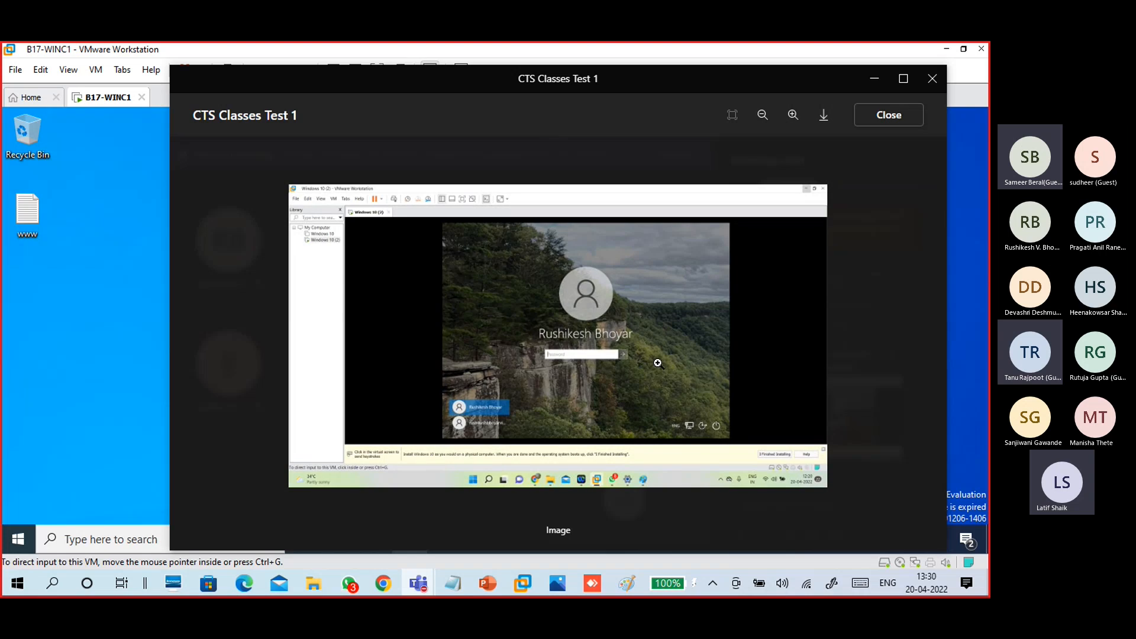
click(656, 360)
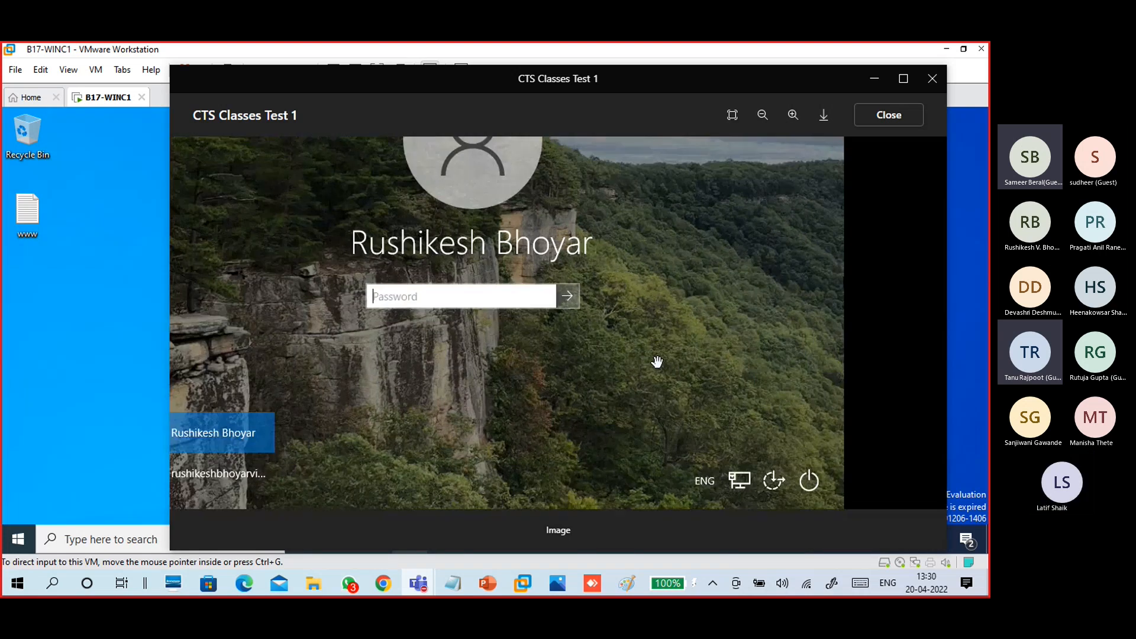
double_click(240, 480)
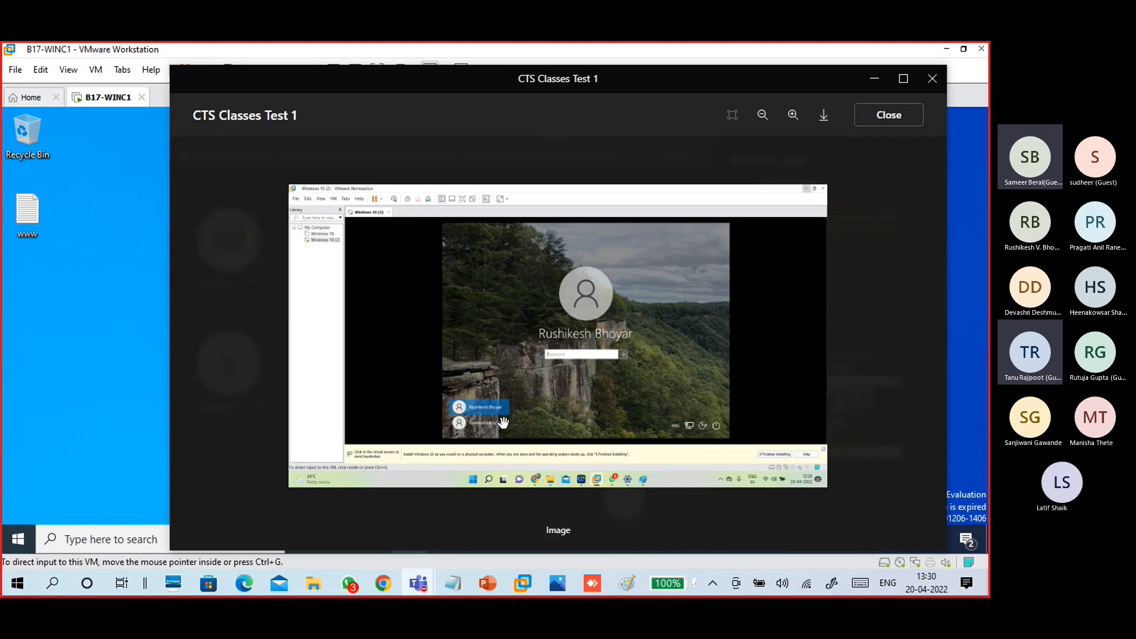
click(490, 430)
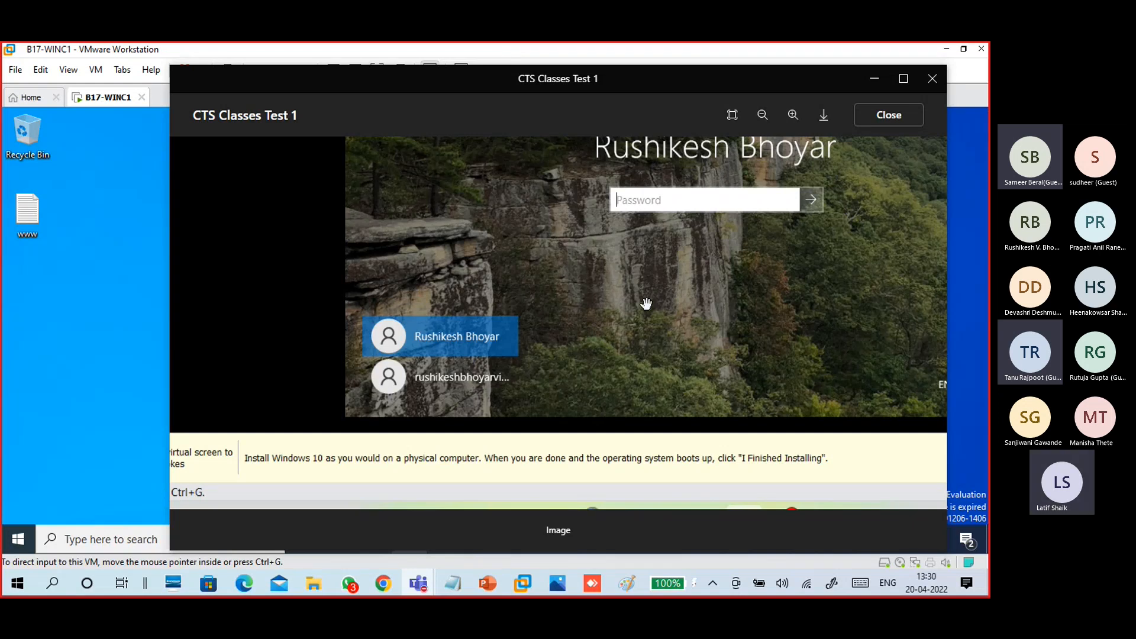
scroll(646, 303, down, 5)
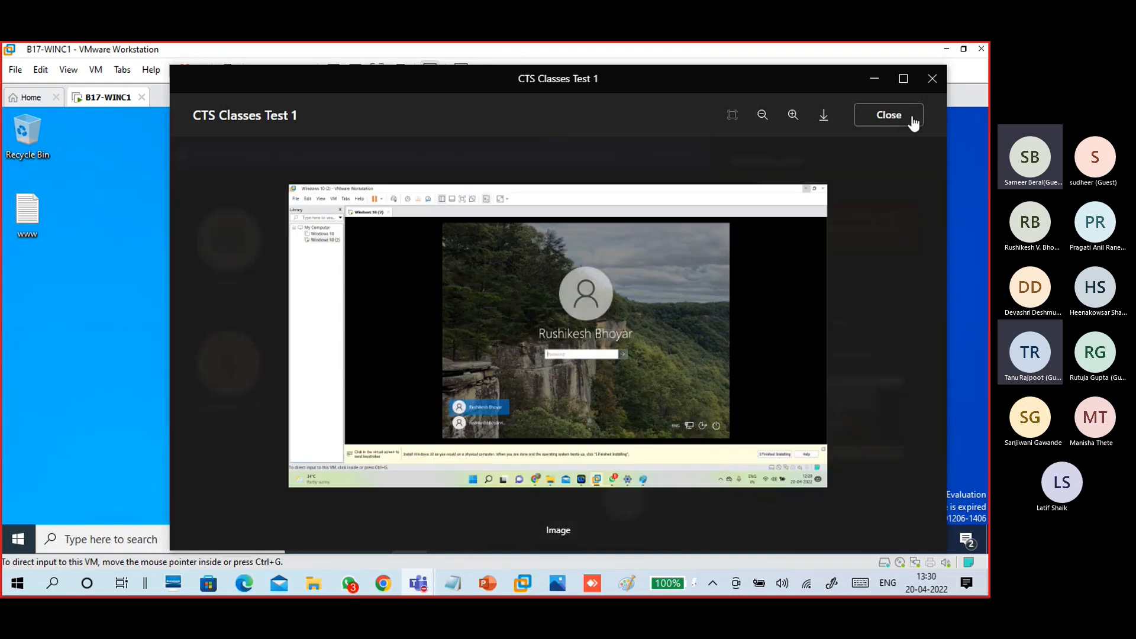
click(889, 115)
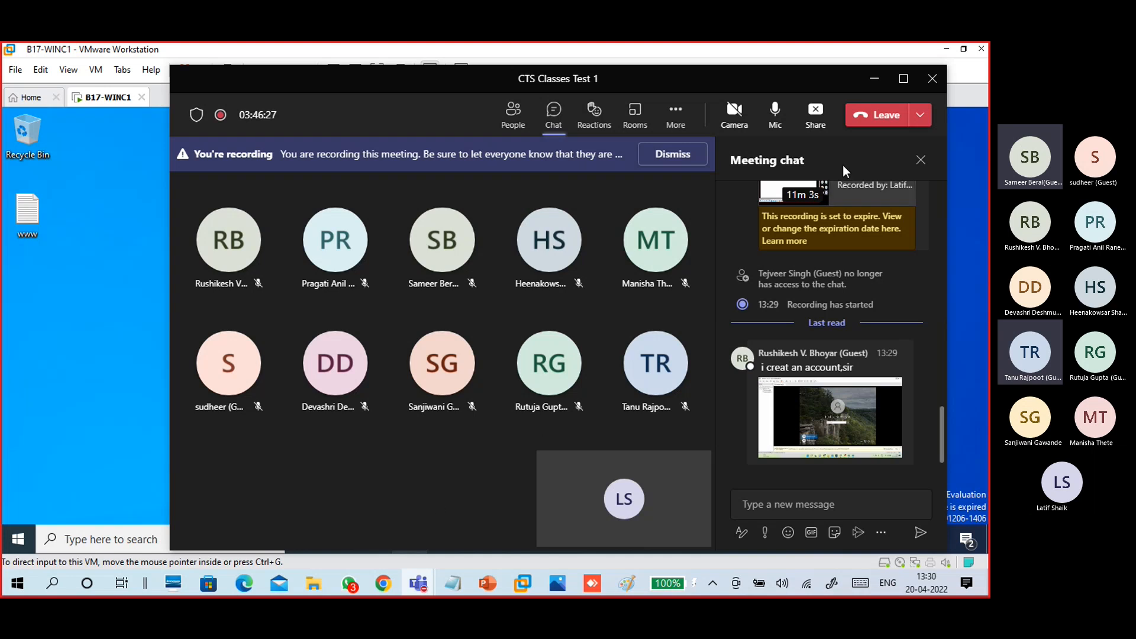
click(876, 81)
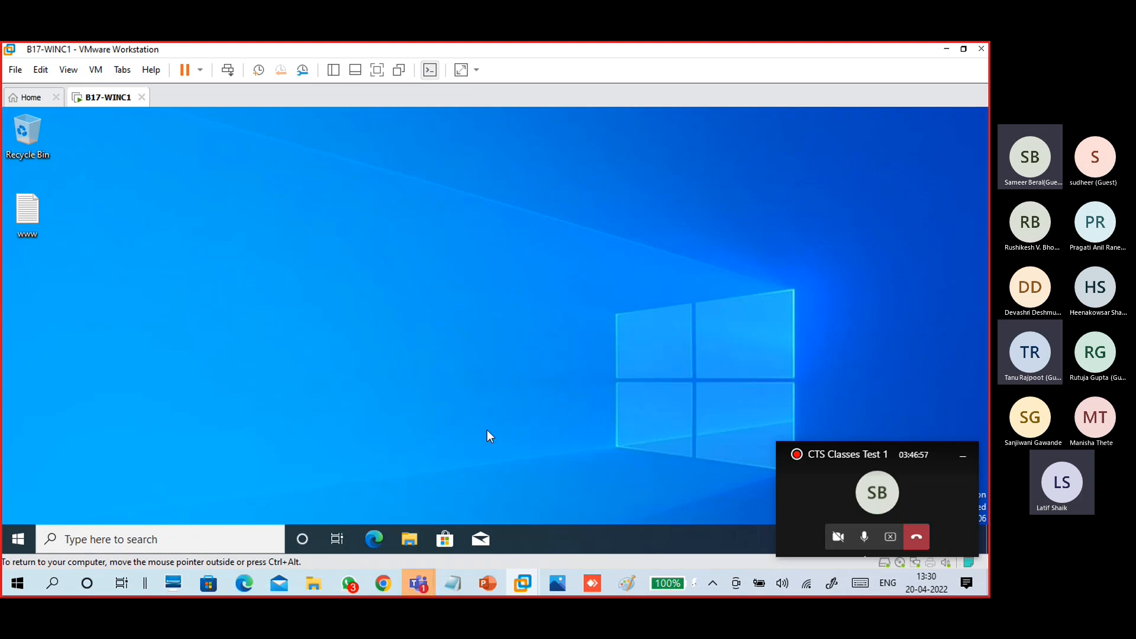
Check the latest meeting chat message in Teams and restart screen sharing.
mouse_move(420, 580)
click(393, 520)
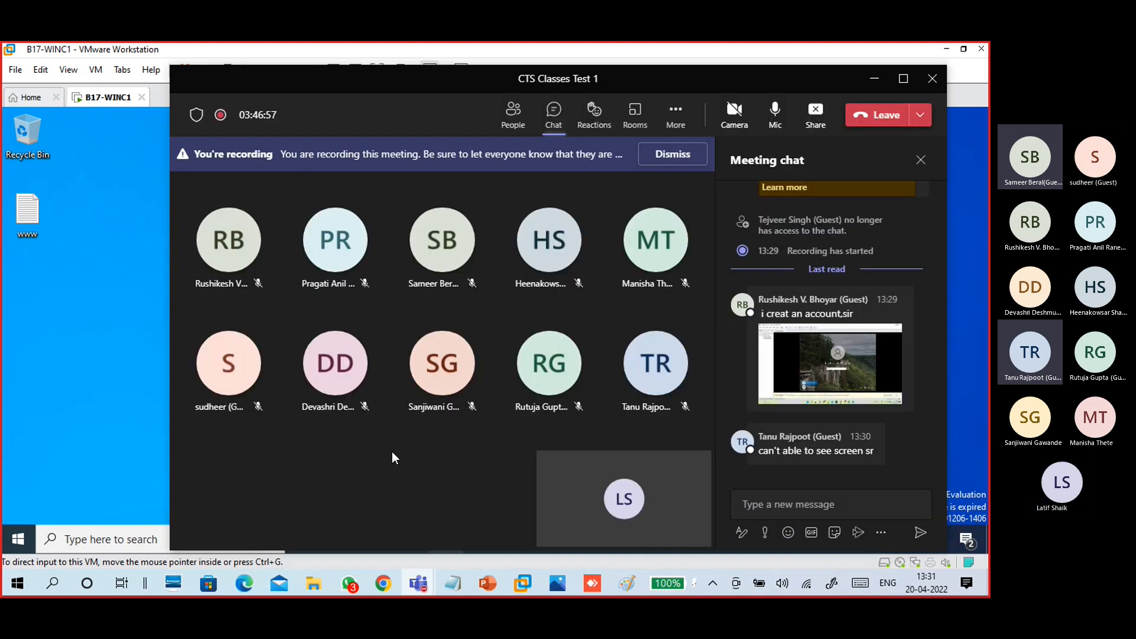
click(823, 125)
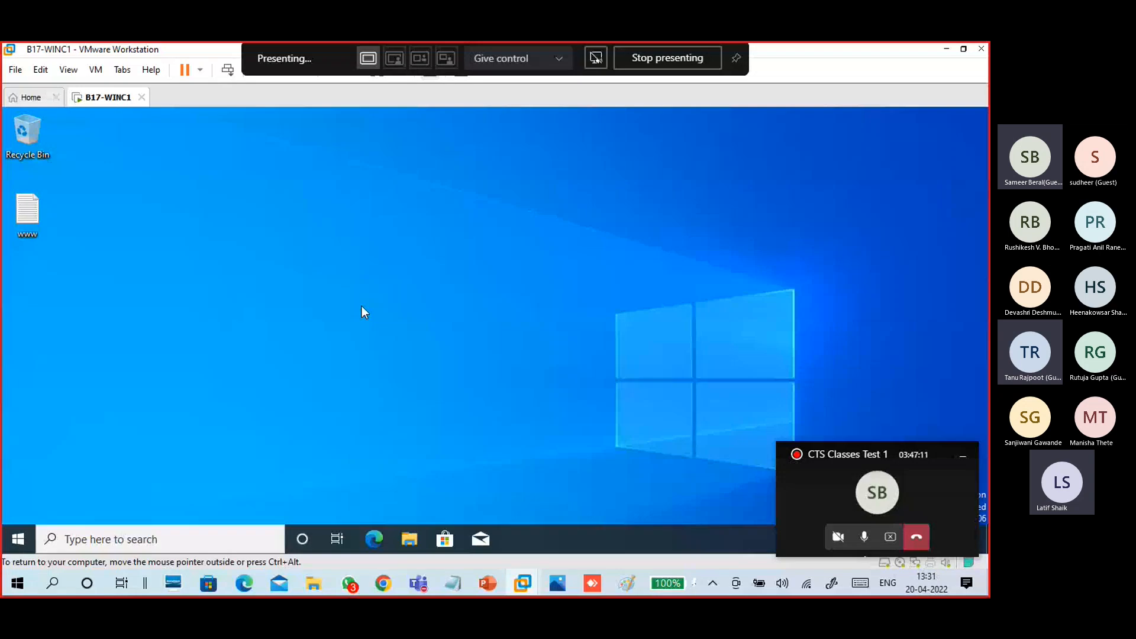
Switch to the 20-04 win10.txt notes in Notepad and add a dashed separator below the student2 quota line.
click(451, 585)
click(378, 515)
click(460, 418)
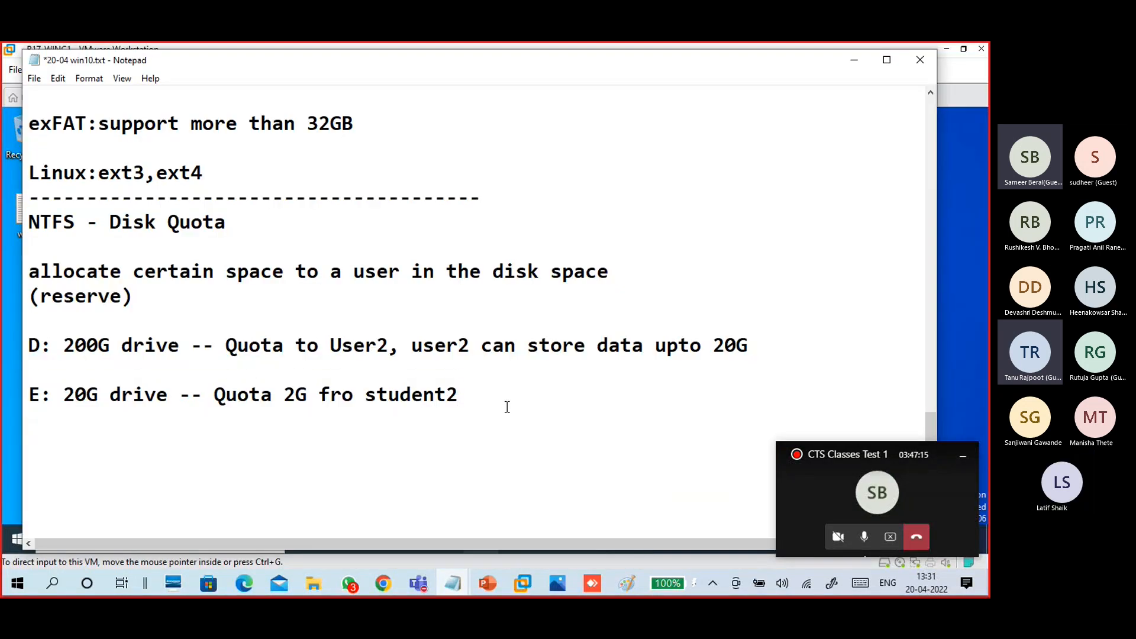
key(Return)
text(----------------------------)
Look over the CTS Classes Test 1 meeting window in Teams and return to the notes.
mouse_move(424, 586)
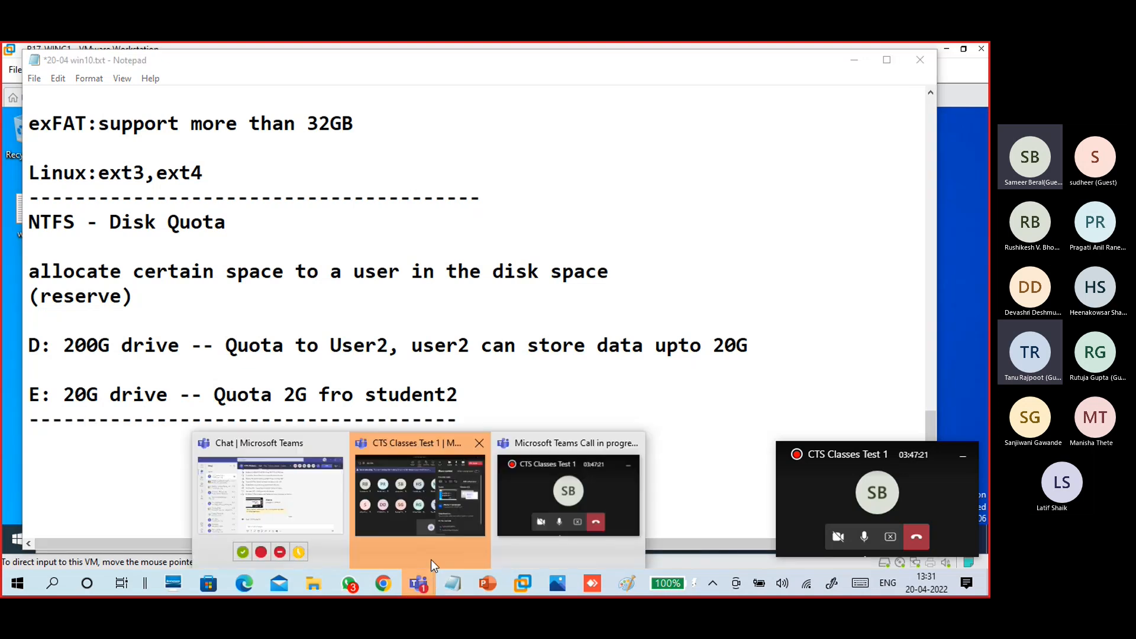
click(410, 530)
click(874, 78)
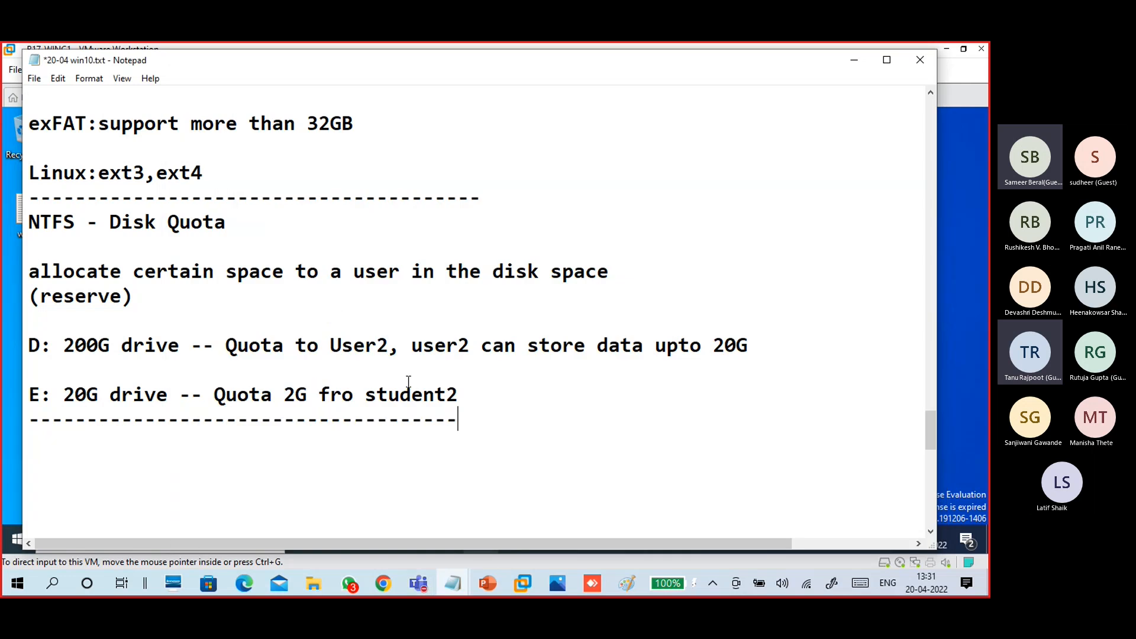
Add a run of blank lines below the new dashed separator to make room for further notes.
key(Return)
key(Return)
key(Return)
key(Return)
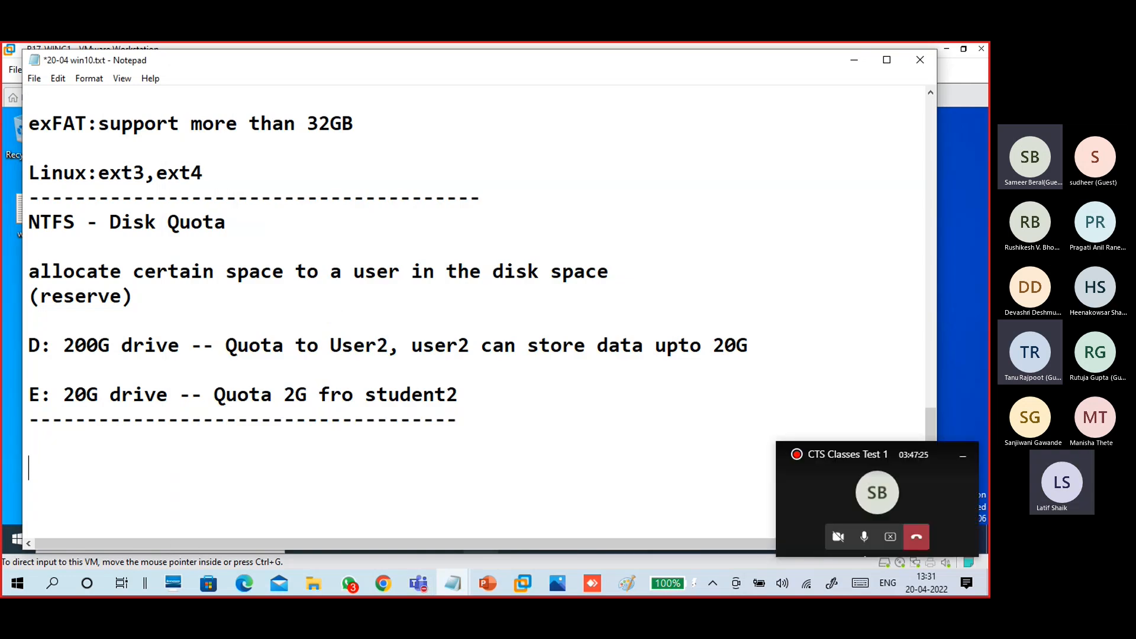
key(Return)
key(Return)
key(Return)
key(Return)
key(Return)
key(Return)
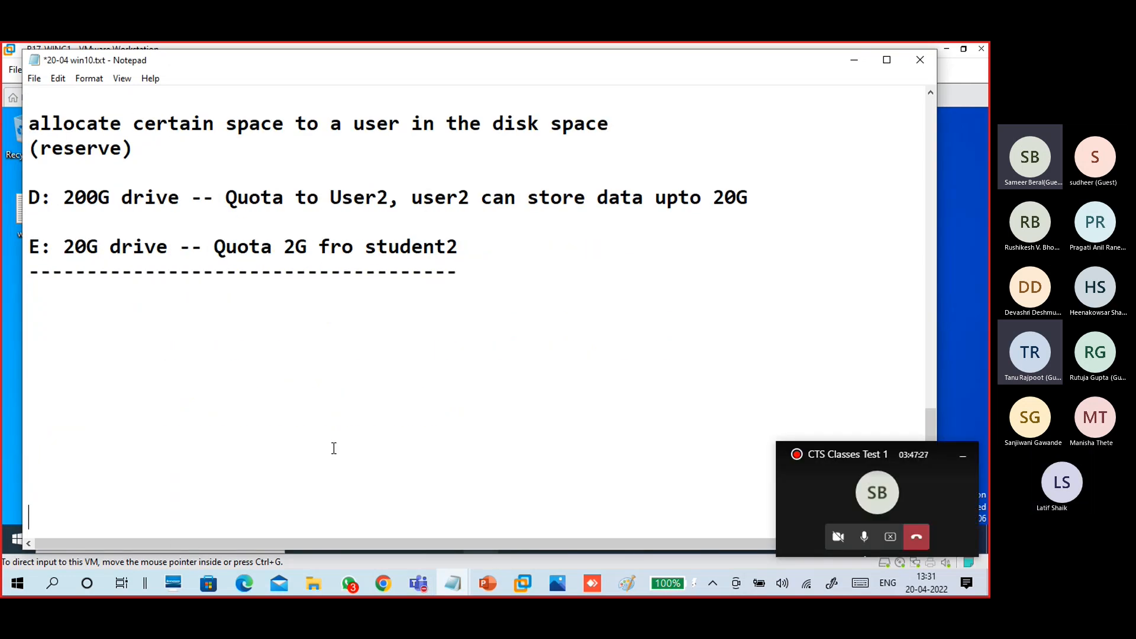
Write the heading "NTFS - Security" directly beneath the dashed separator.
scroll(332, 448, down, 2)
click(140, 164)
click(135, 143)
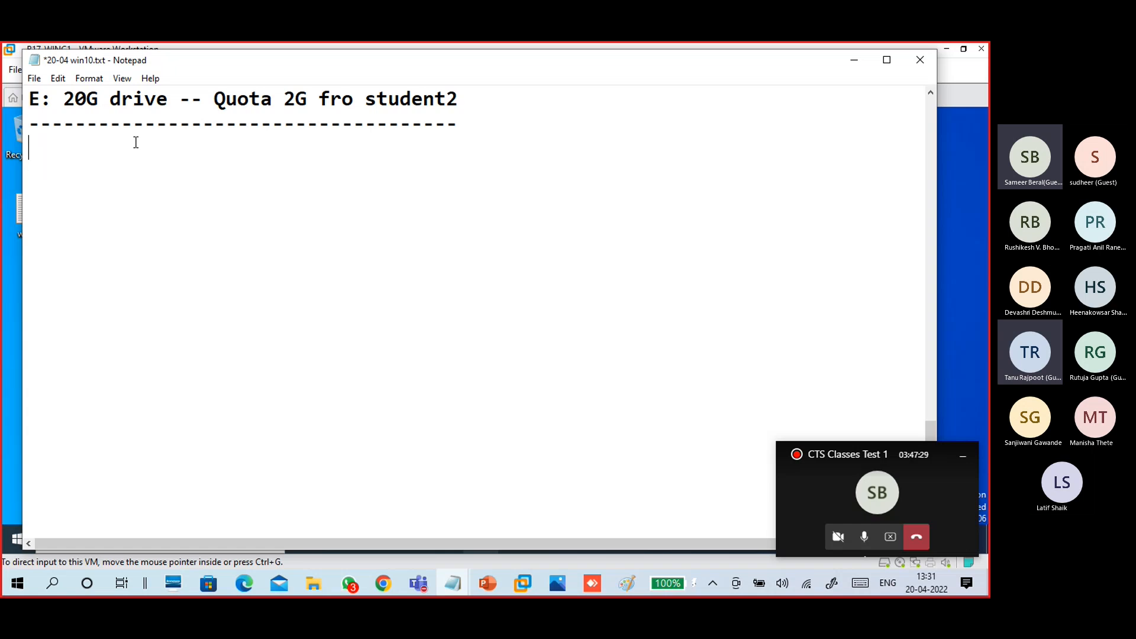
text(NFS)
key(BackSpace)
key(BackSpace)
key(BackSpace)
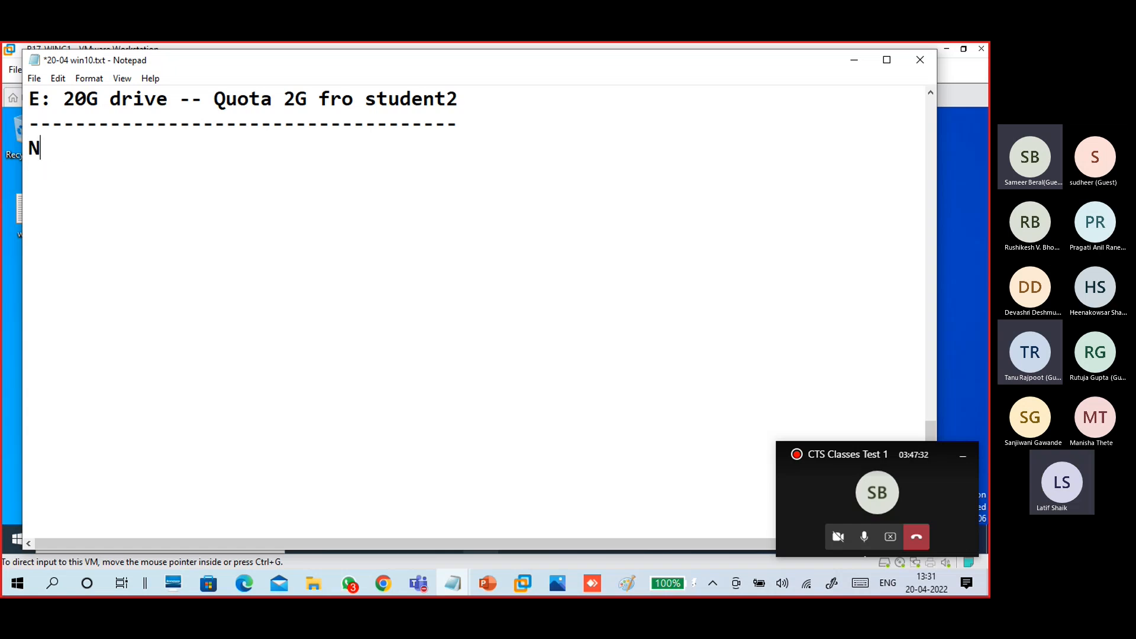
text(TFS - Secur)
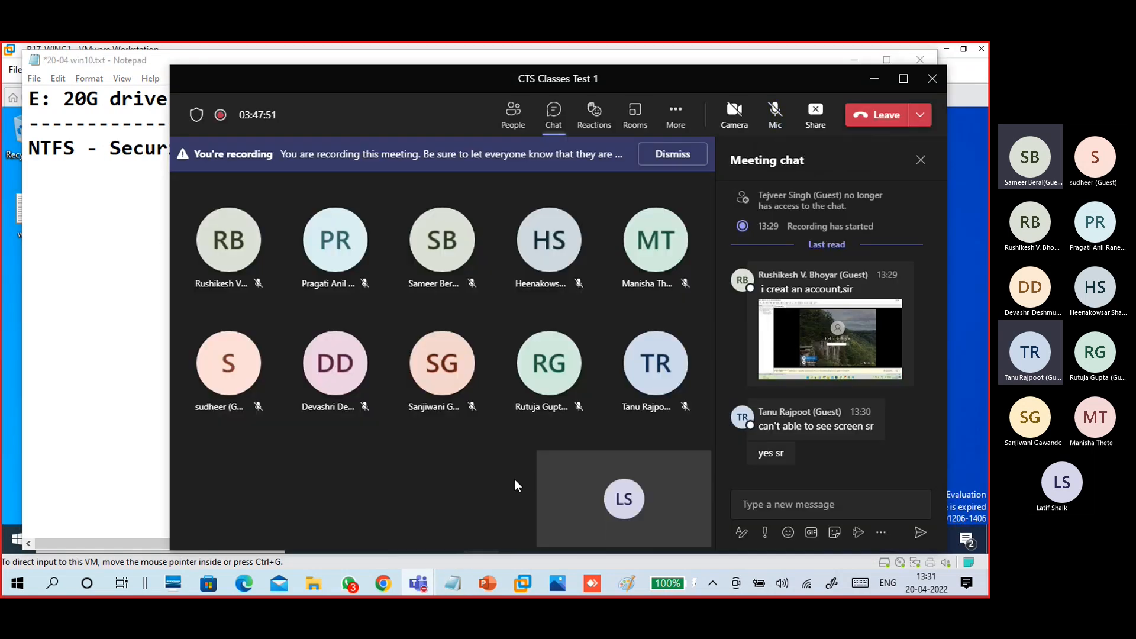
Unmute the microphone in the Teams meeting and restart screen sharing.
click(775, 114)
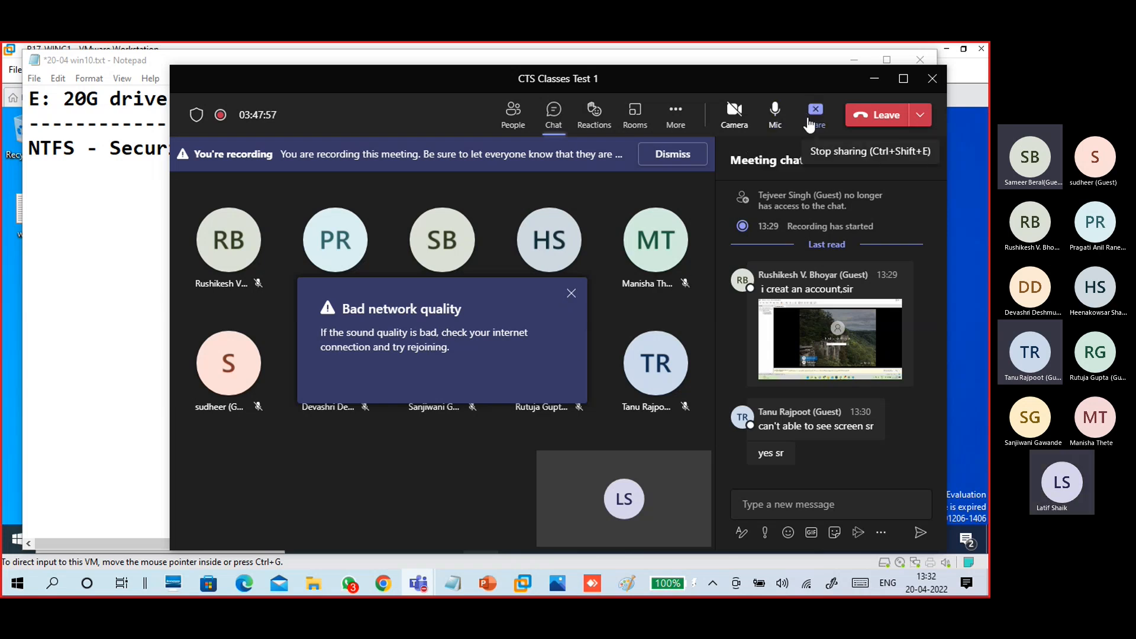
click(809, 123)
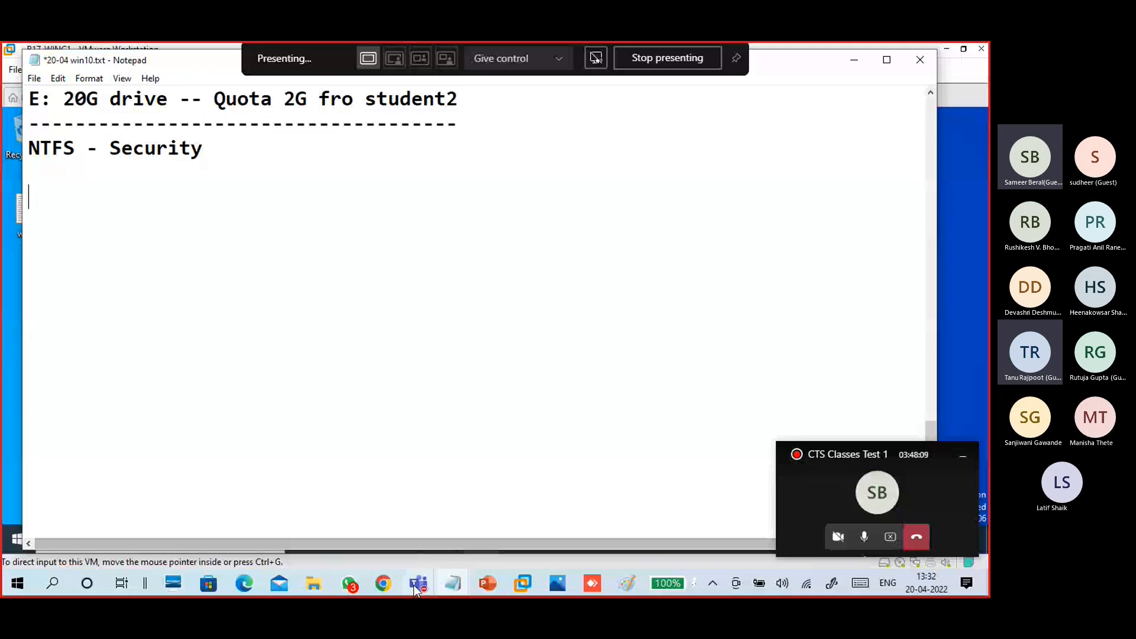
Check the meeting chat for participants' replies and view the meeting's additional options, then return to the notes.
mouse_move(416, 583)
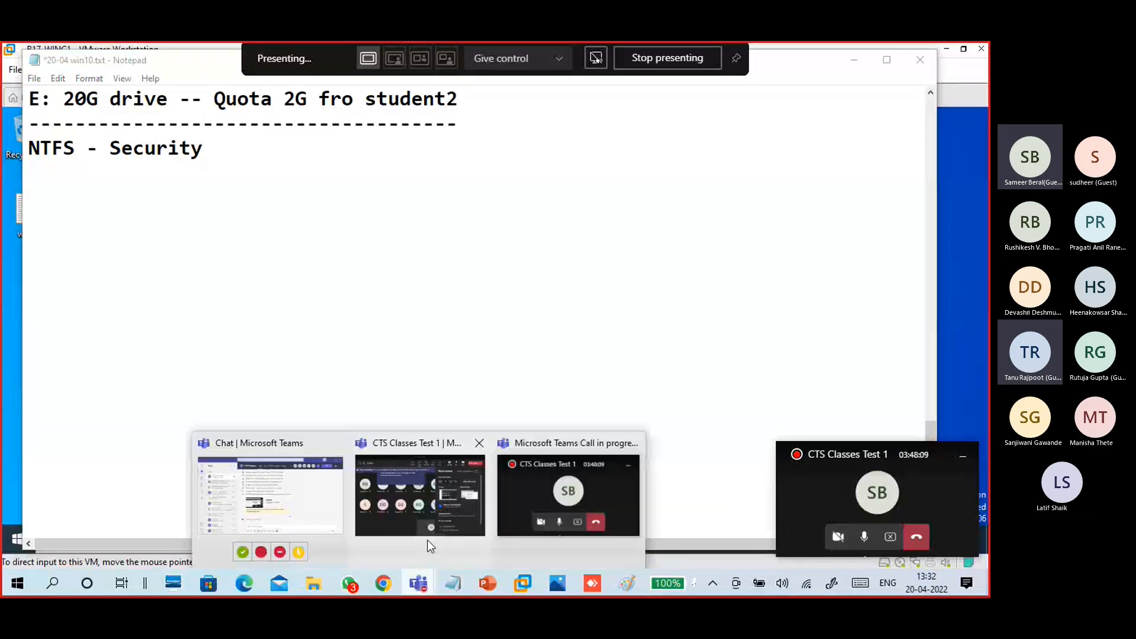
click(427, 536)
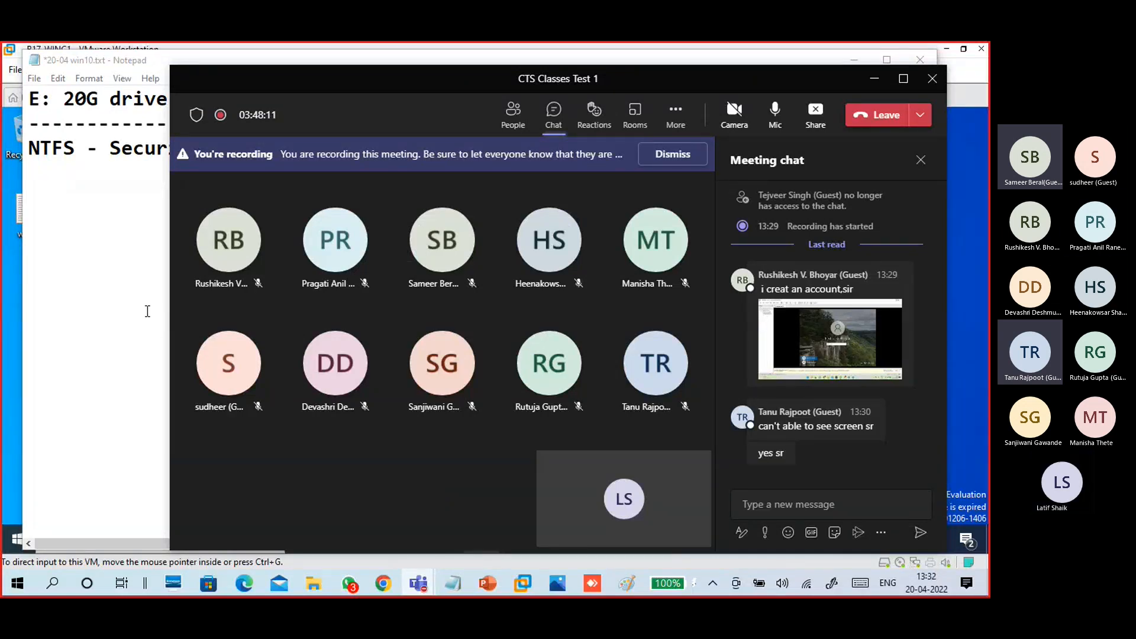
click(103, 187)
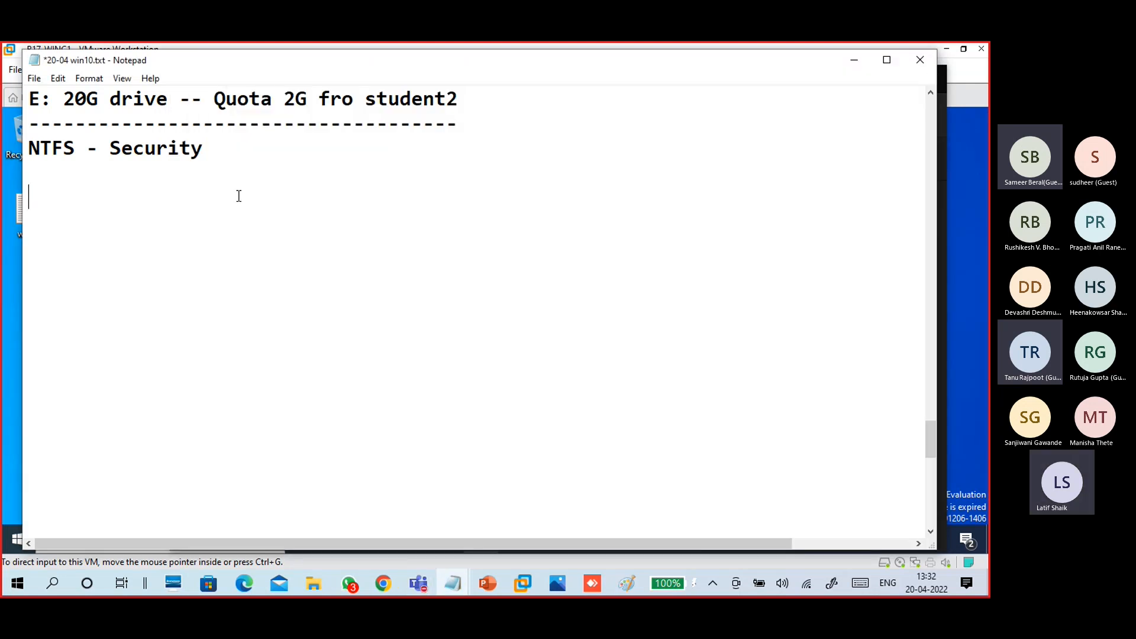
drag(206, 148, 28, 149)
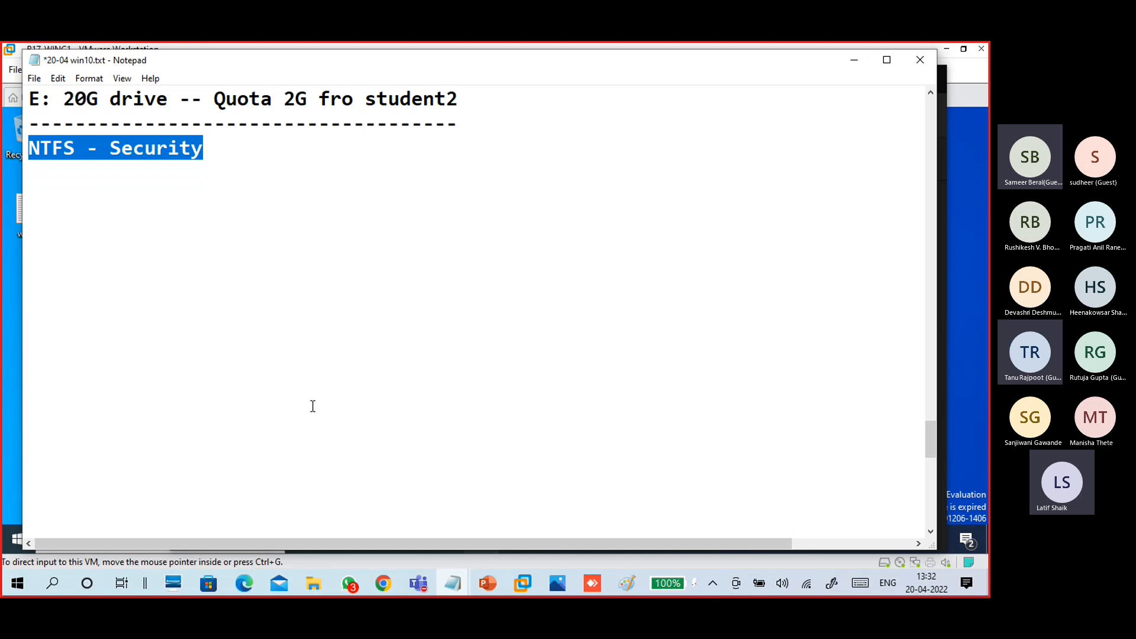
mouse_move(418, 584)
click(482, 468)
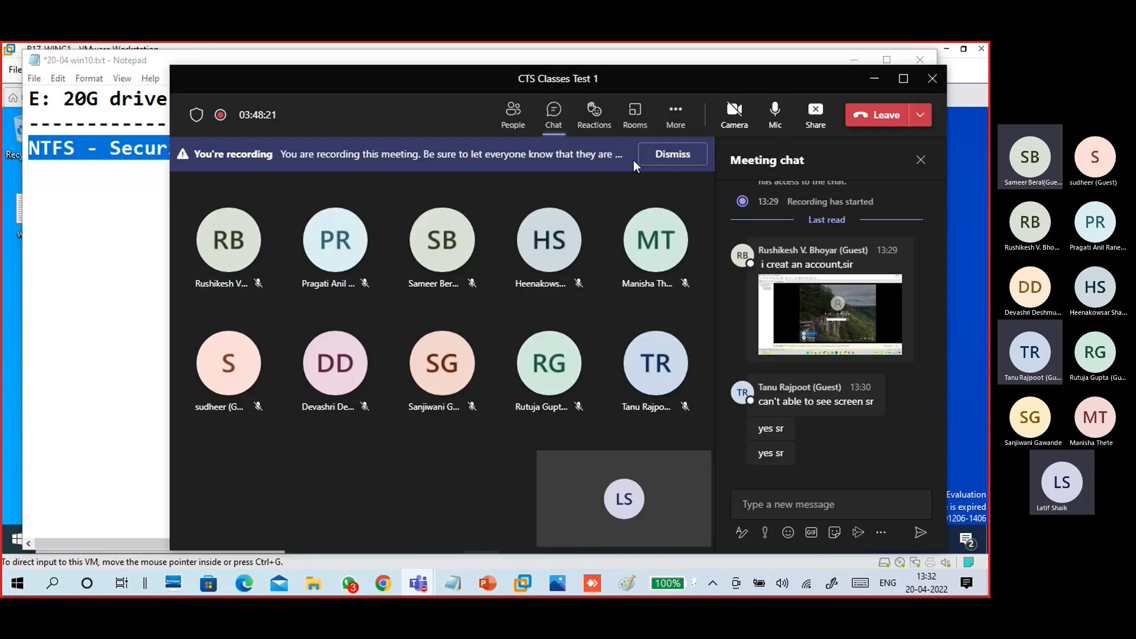
click(675, 115)
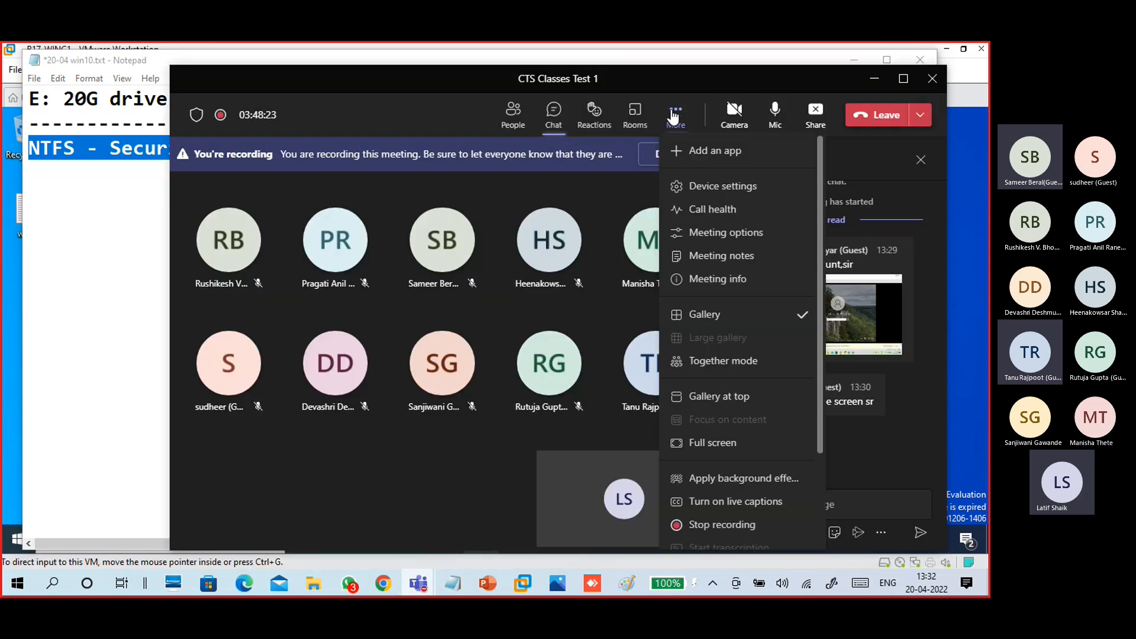
click(28, 255)
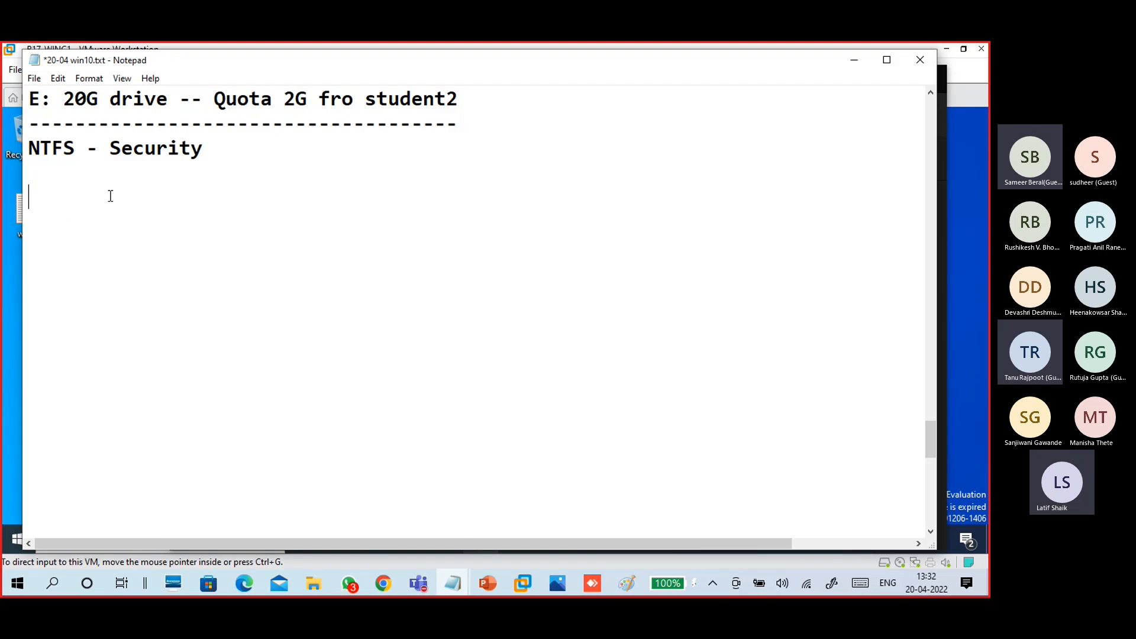
Add the line "--Access permissions" below the "NTFS - Security" heading, leaving a blank line between them.
drag(201, 148, 29, 148)
click(63, 182)
click(87, 203)
text(--Access p)
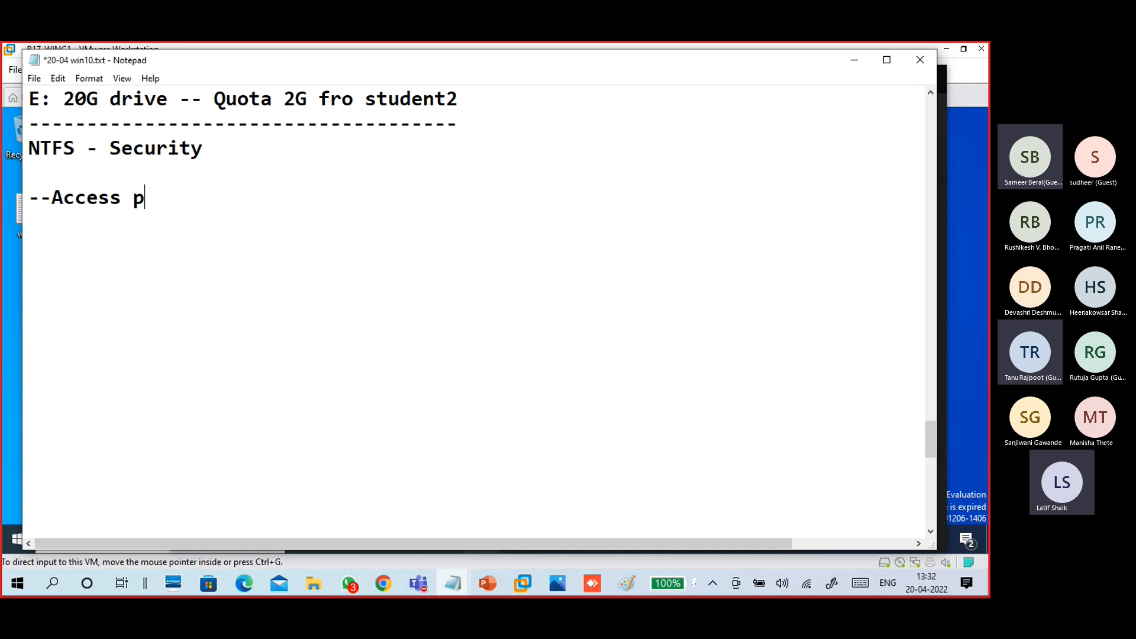
text(ermissions)
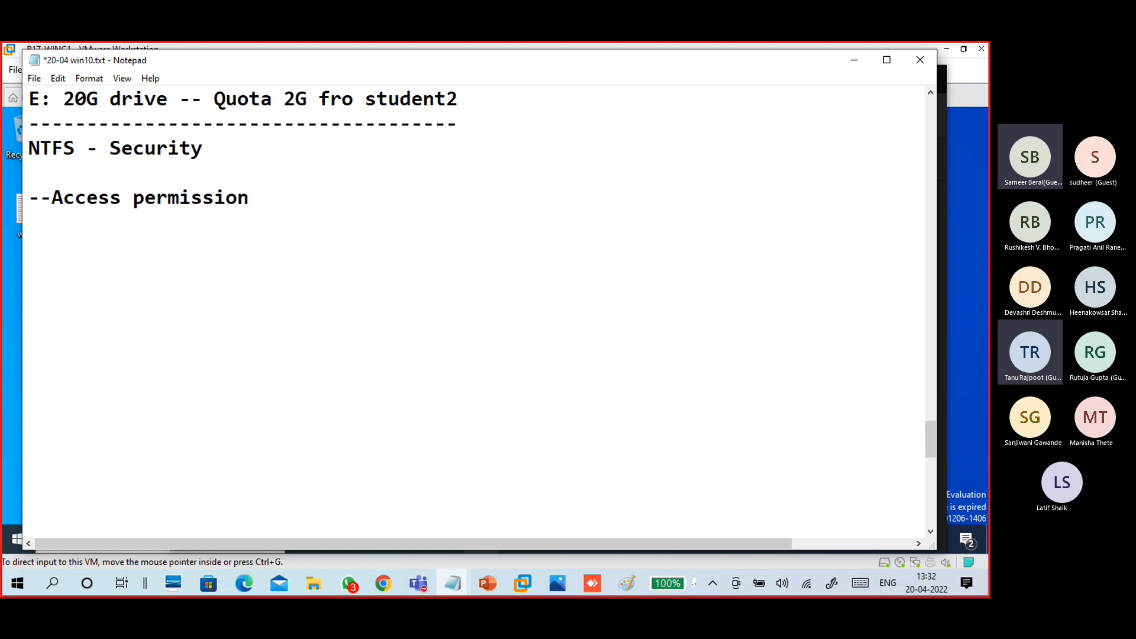
key(Return)
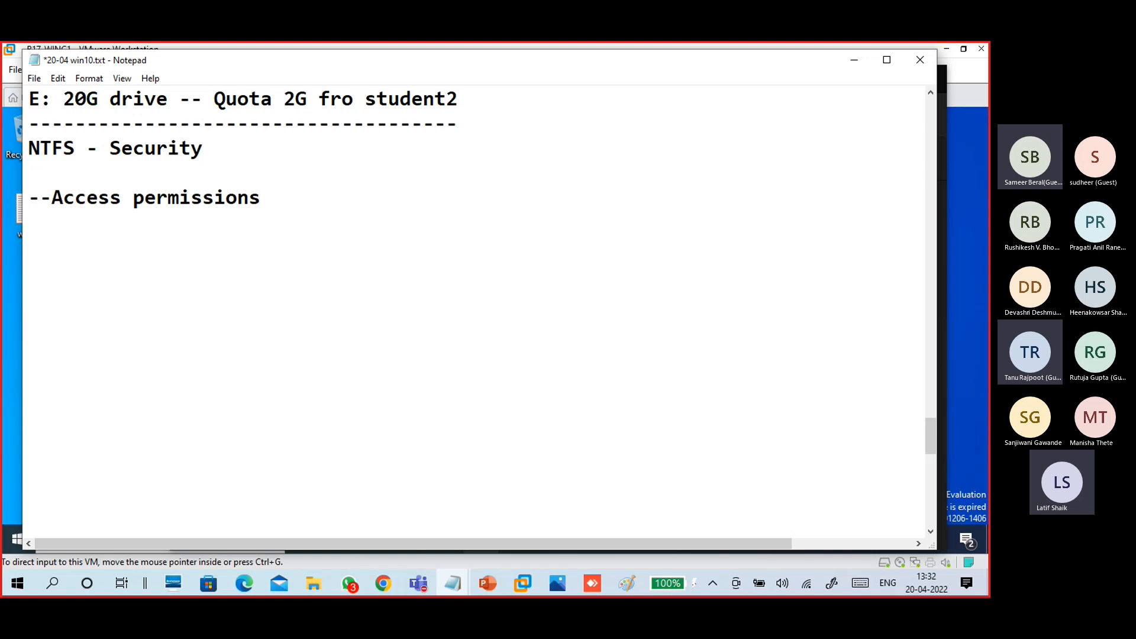
Add the line "--Read and write - Allow or Deny" directly below the "--Access permissions" line.
text(--)
text(Read and wro)
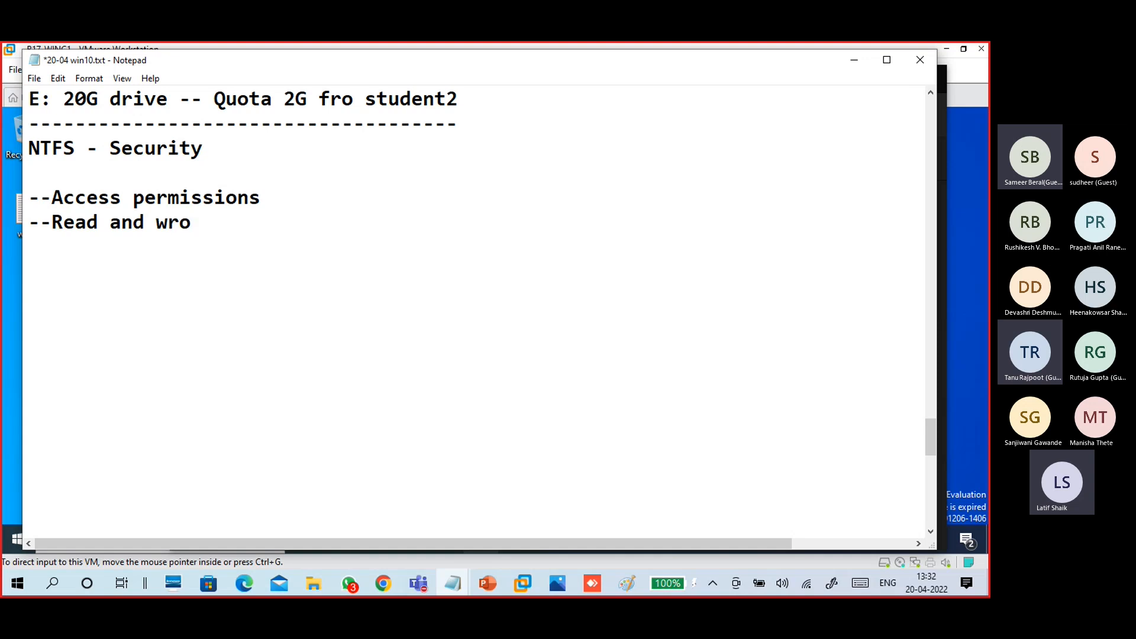
key(BackSpace)
text(ite - A)
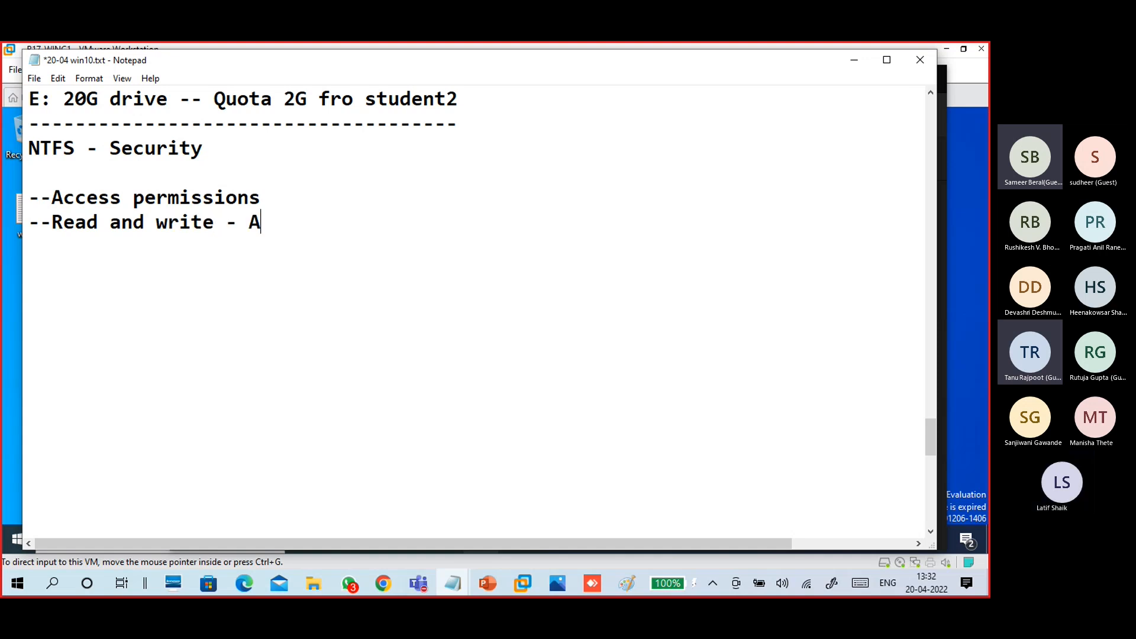
text(llow or de)
key(BackSpace)
key(BackSpace)
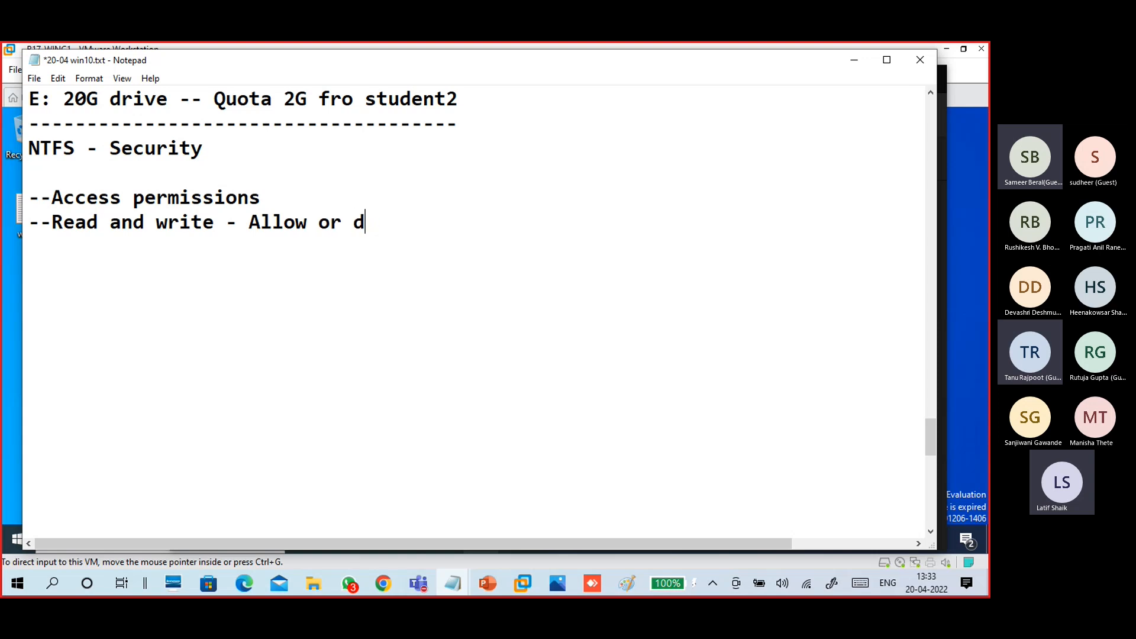
text(Deny)
Add the line "-file1.txt" below the read and write line, with a blank line before and after it.
key(Return)
key(Return)
text(--)
key(BackSpace)
text(fil)
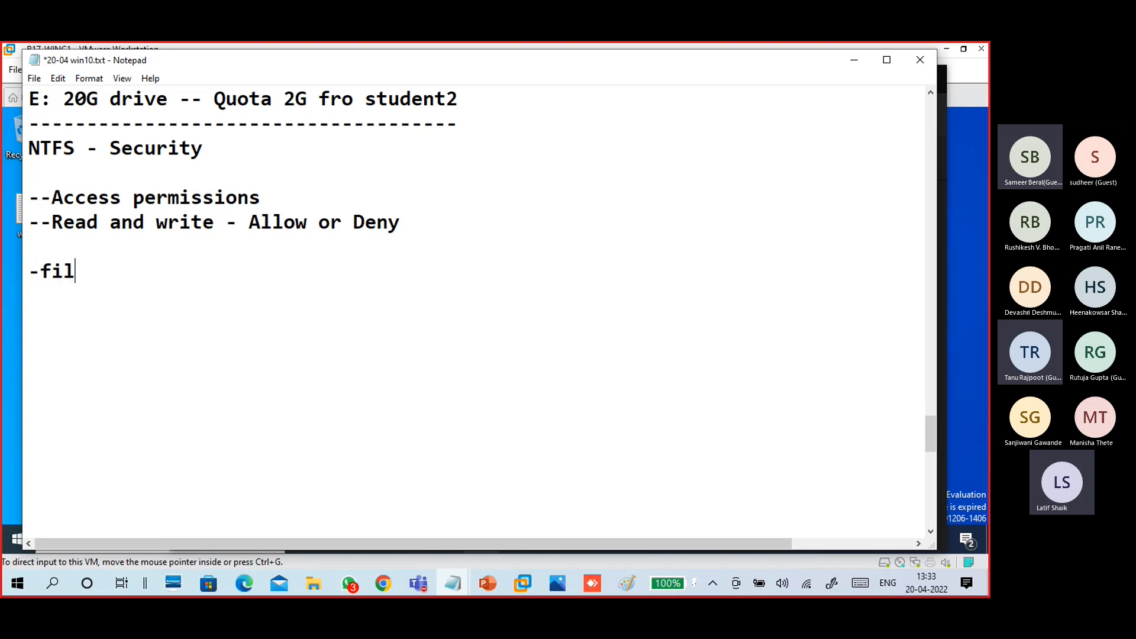
text(e1.txt)
key(Return)
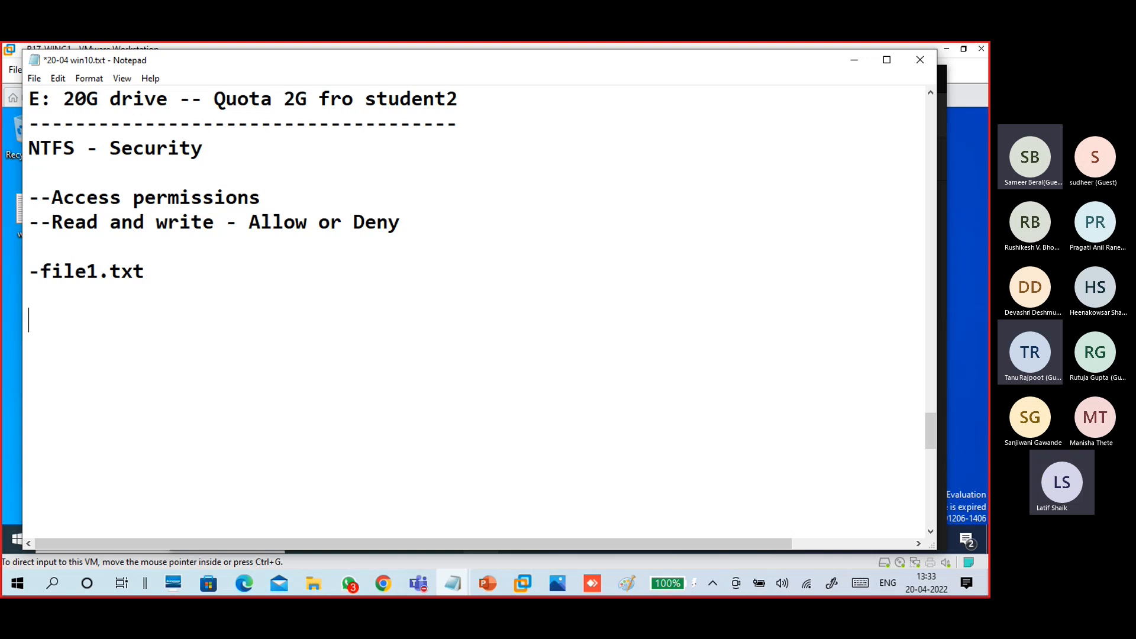
key(BackSpace)
key(Return)
Write a permission entry for user2 with "read" marked "Allow" and "write" aligned on the line beneath.
text(user2  )
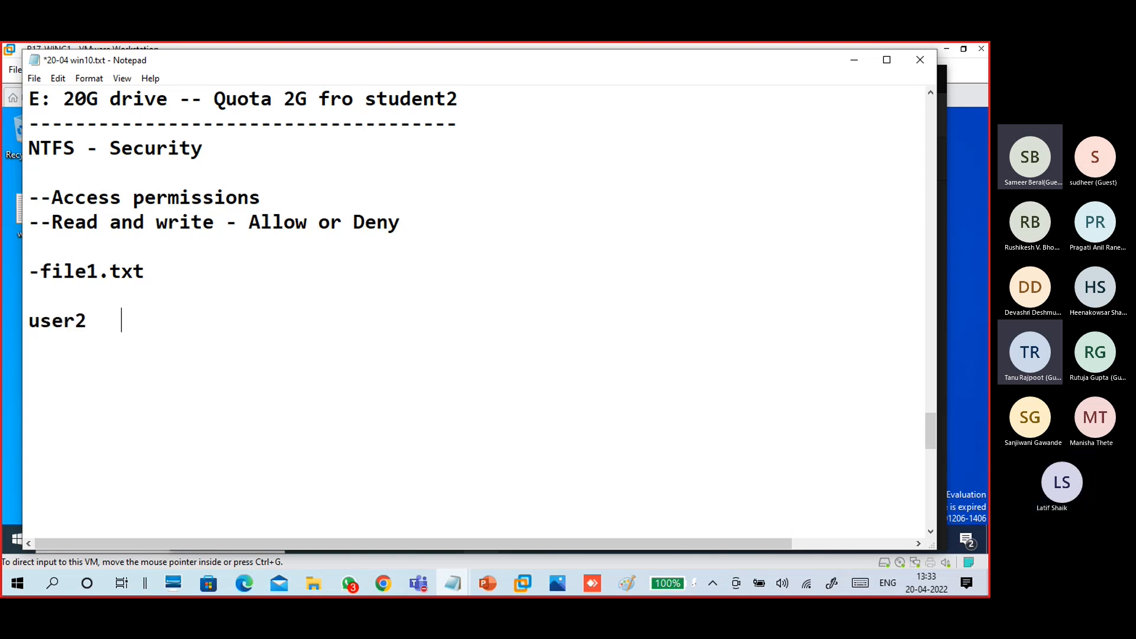
text( read)
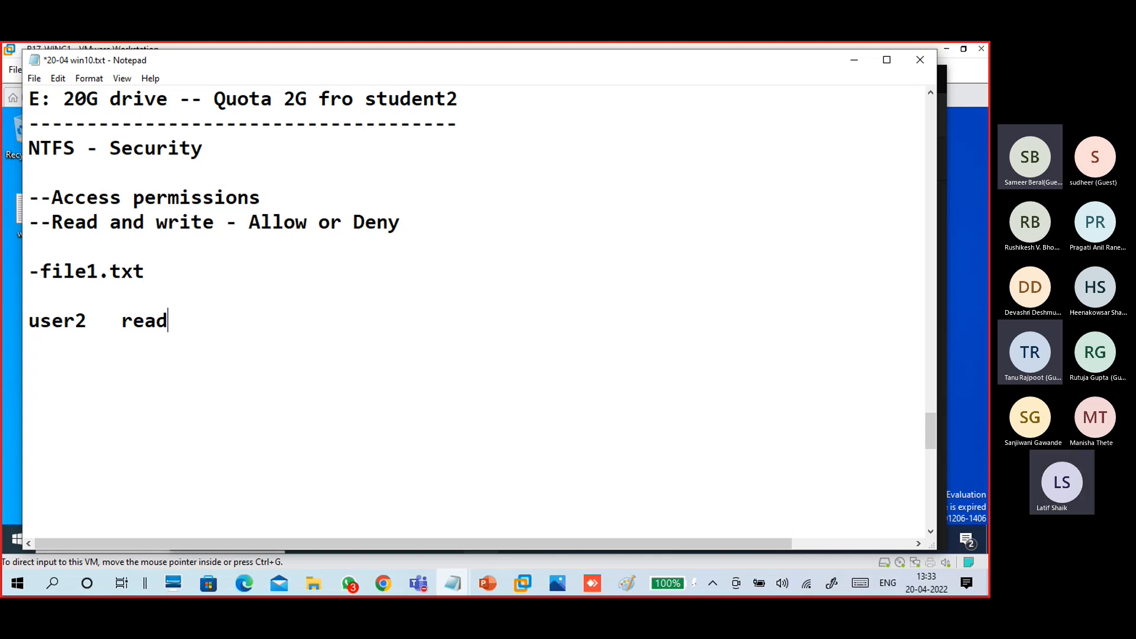
key(Return)
key(Tab)
text(write)
key(Up)
key(Tab)
text(Allow)
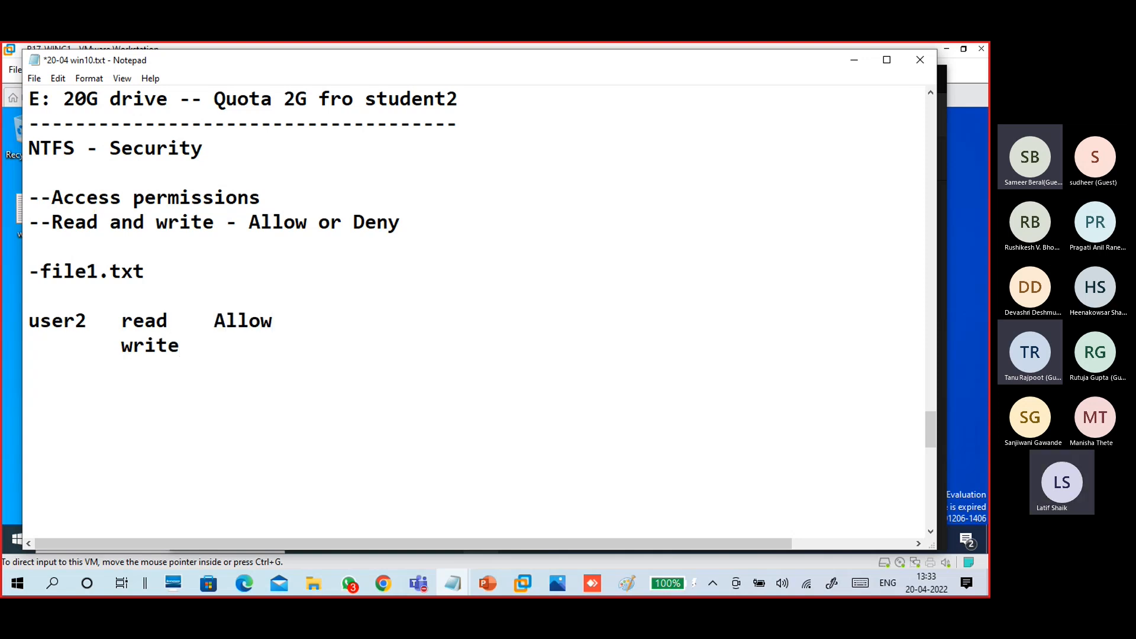
key(Tab)
key(Return)
key(Return)
Switch to Paint and start a new blank picture.
click(622, 584)
click(20, 66)
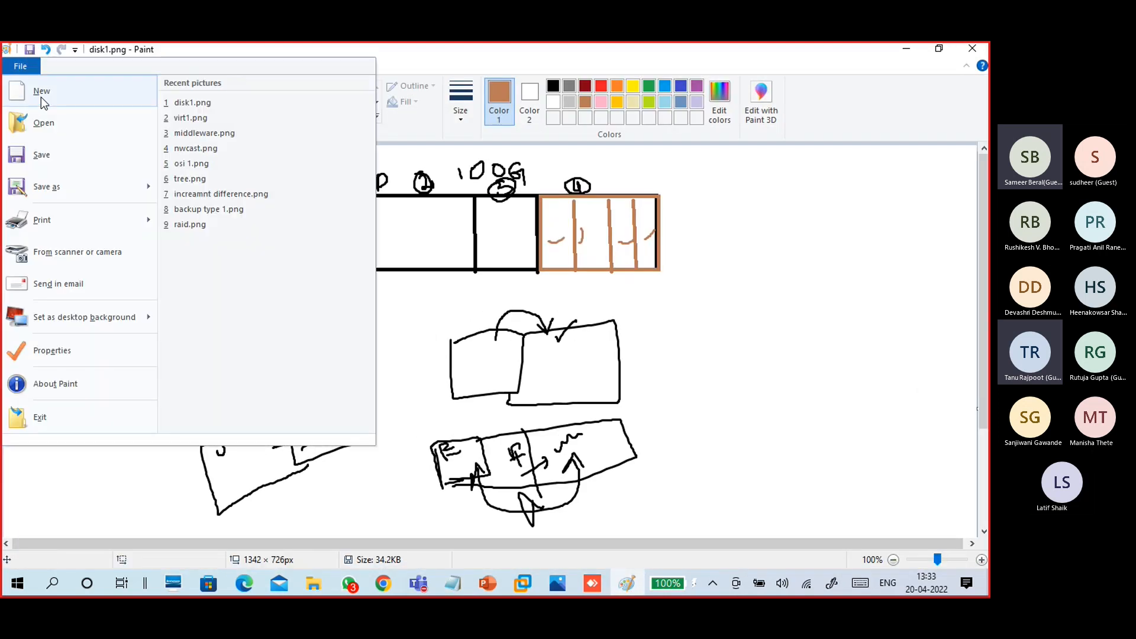
click(41, 94)
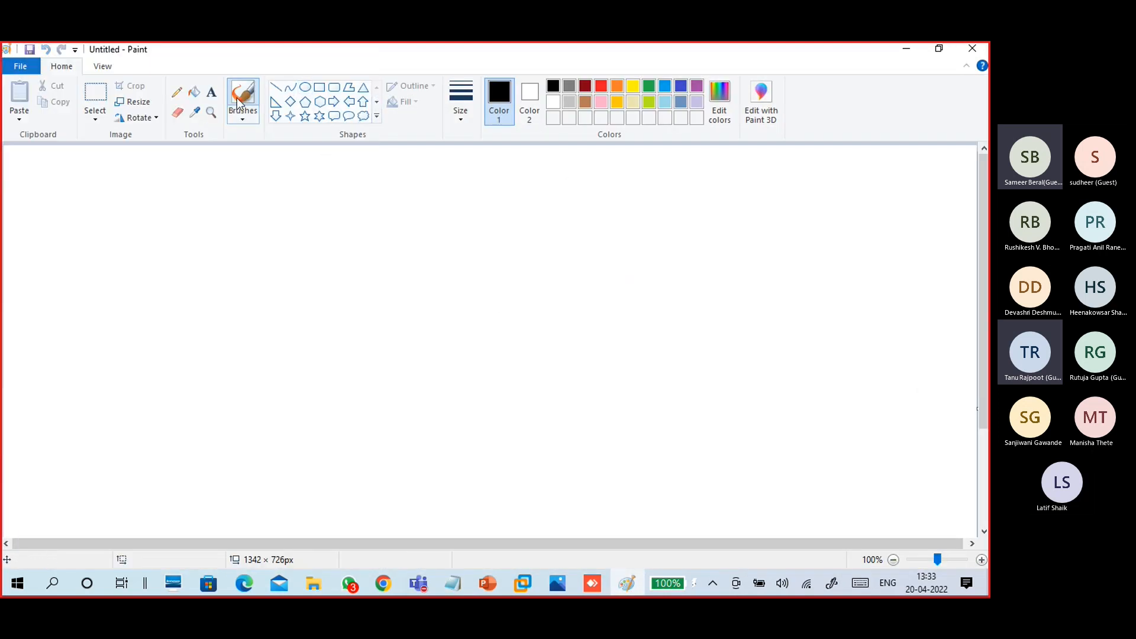
Place the bold text "User2" on the canvas, with the column headings "allow" and "deny" spaced apart several lines below it.
click(211, 92)
click(180, 246)
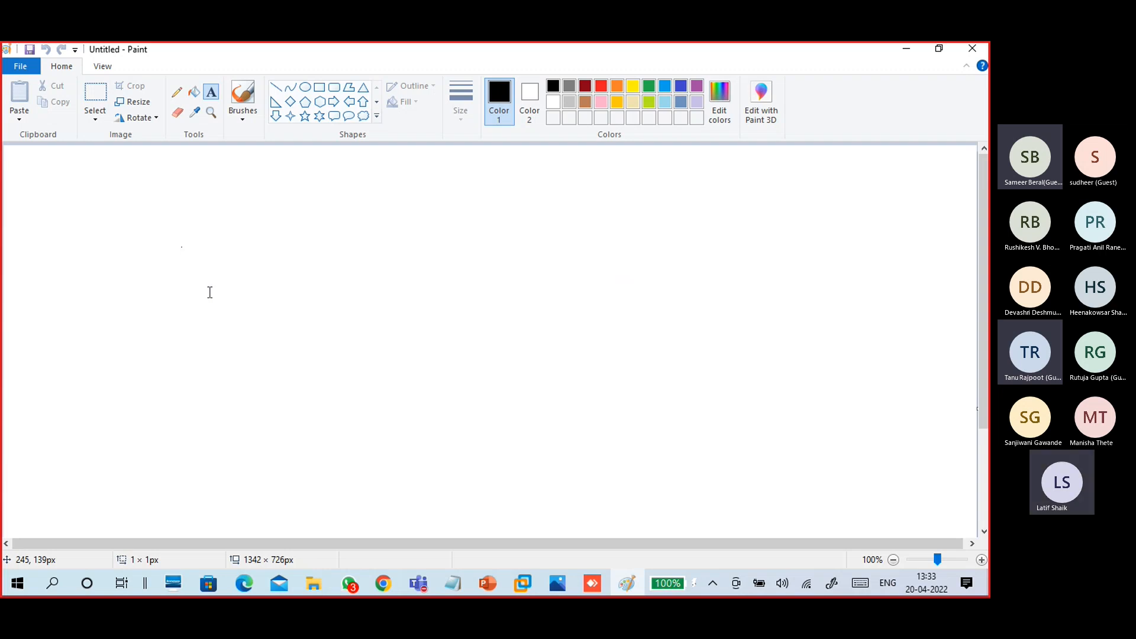
text(User2)
key(Return)
key(Return)
key(Return)
key(Return)
key(Return)
text(allow  )
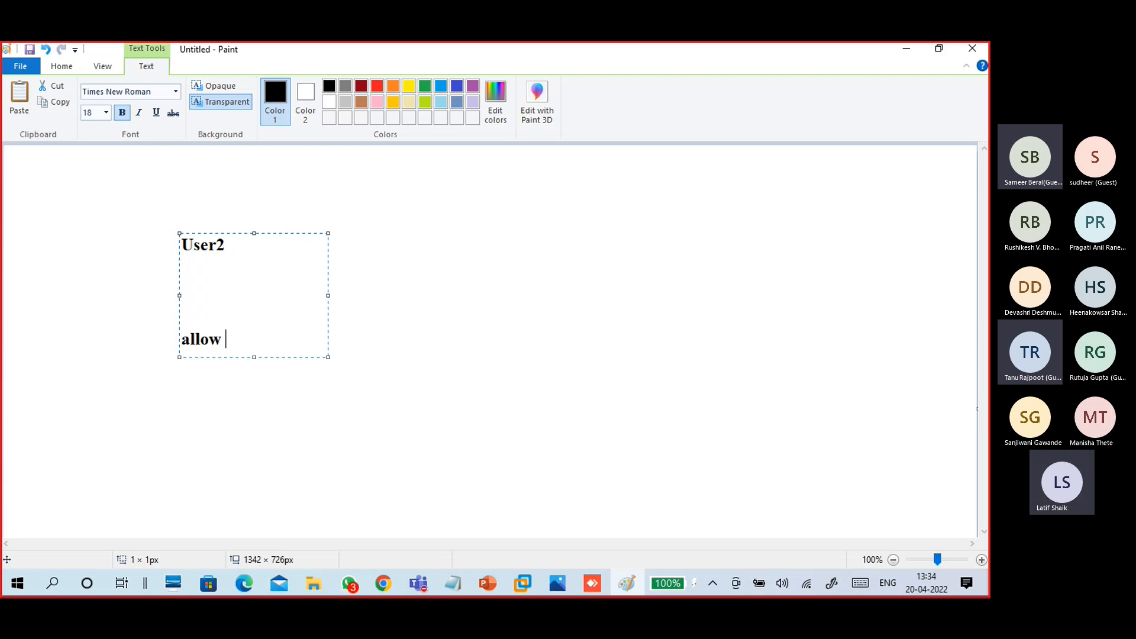
text(deny)
key(Left)
key(Left)
key(Left)
key(Left)
click(243, 369)
Add the row labels "read" and "write" as separate text below and to the left of the "allow" heading.
click(87, 367)
text(read)
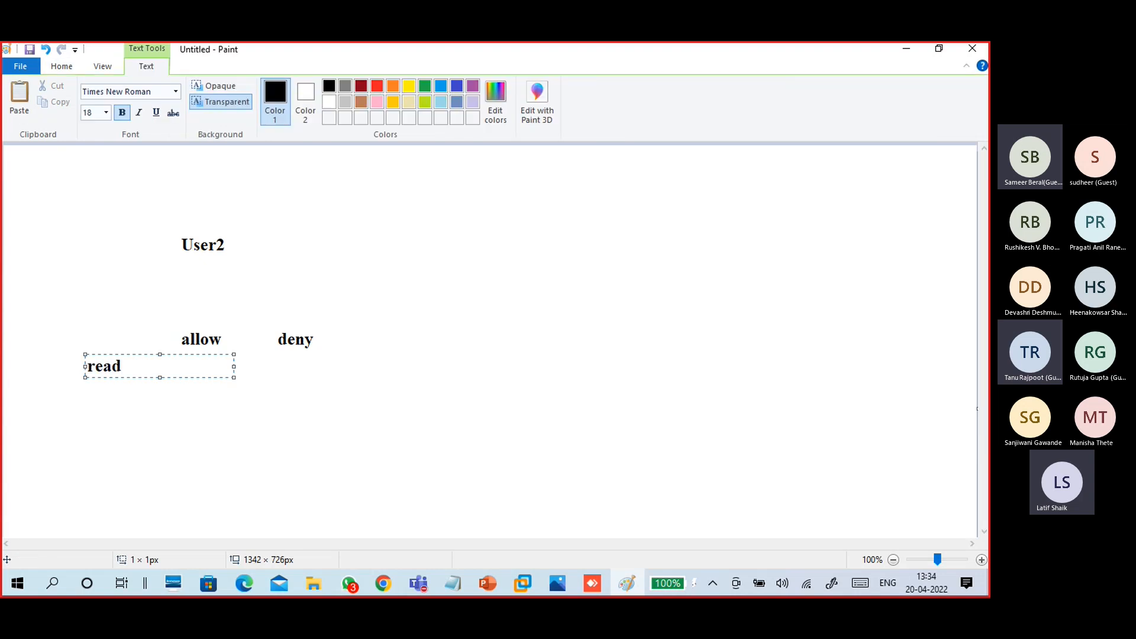
click(90, 388)
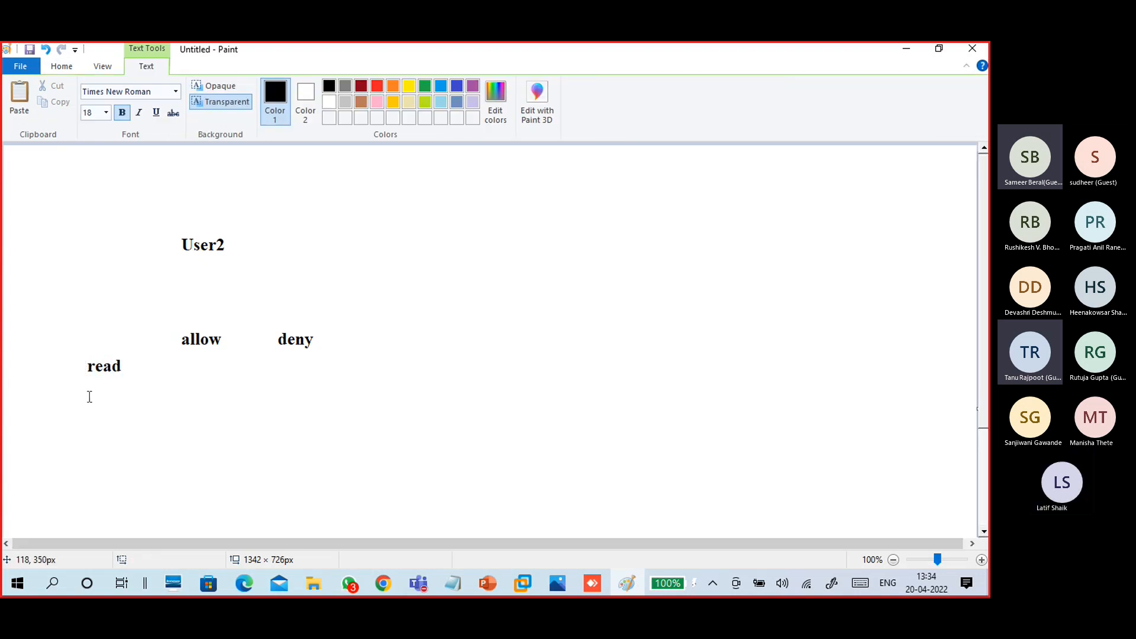
click(90, 388)
text(wi)
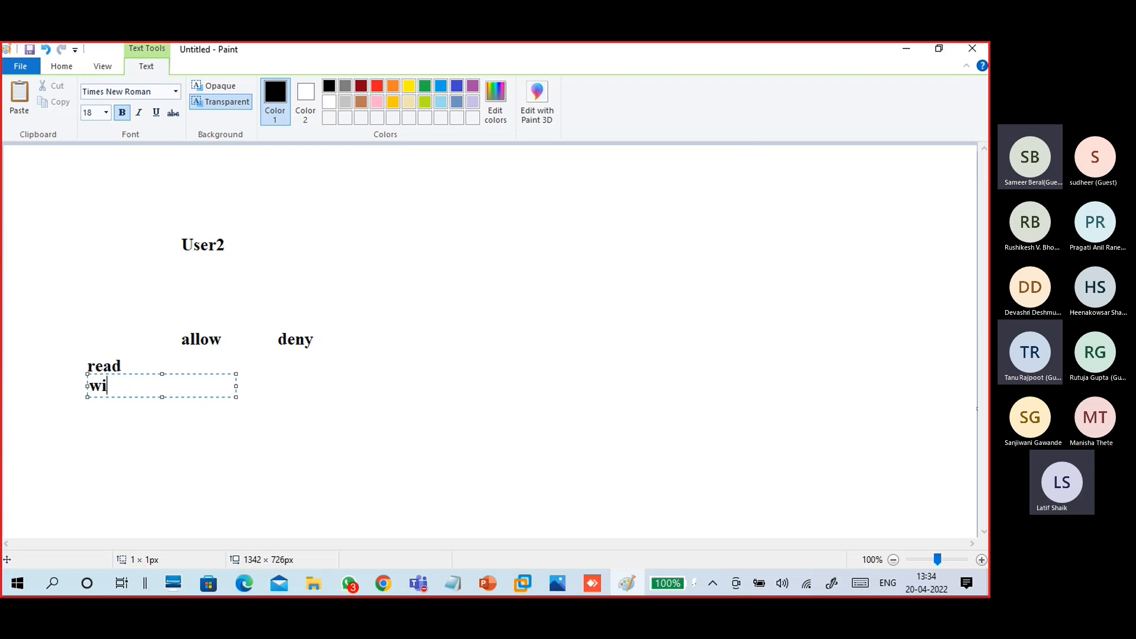
text(rite)
click(150, 420)
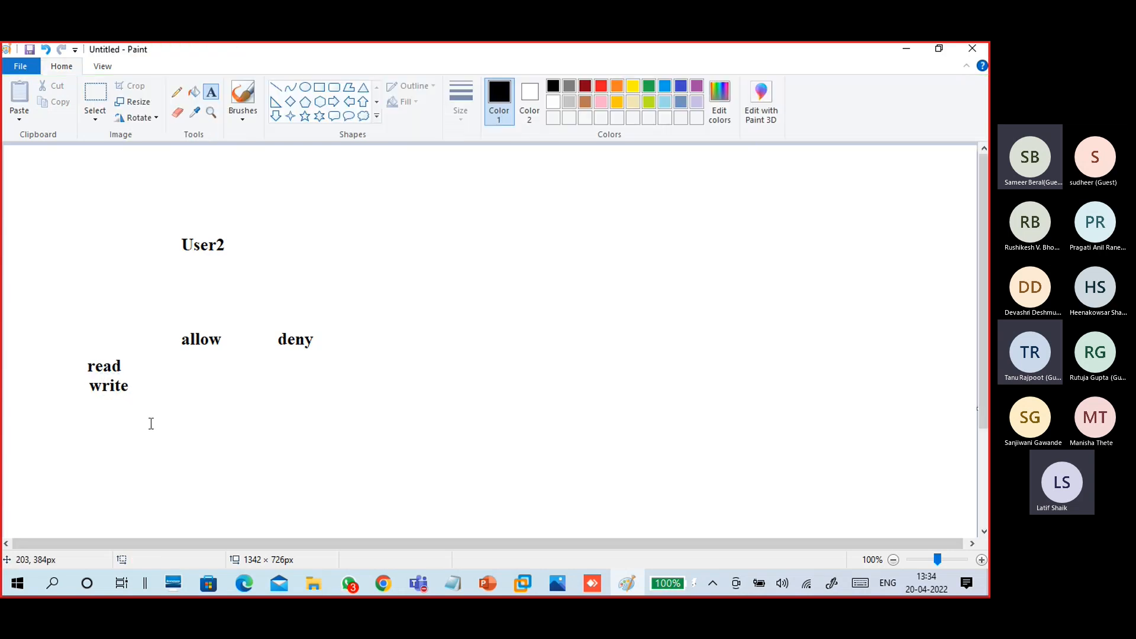
Brush a tick for read under "allow", a handwritten "-R" beside User2, and a curved arrow leading down from User2.
click(244, 119)
click(156, 141)
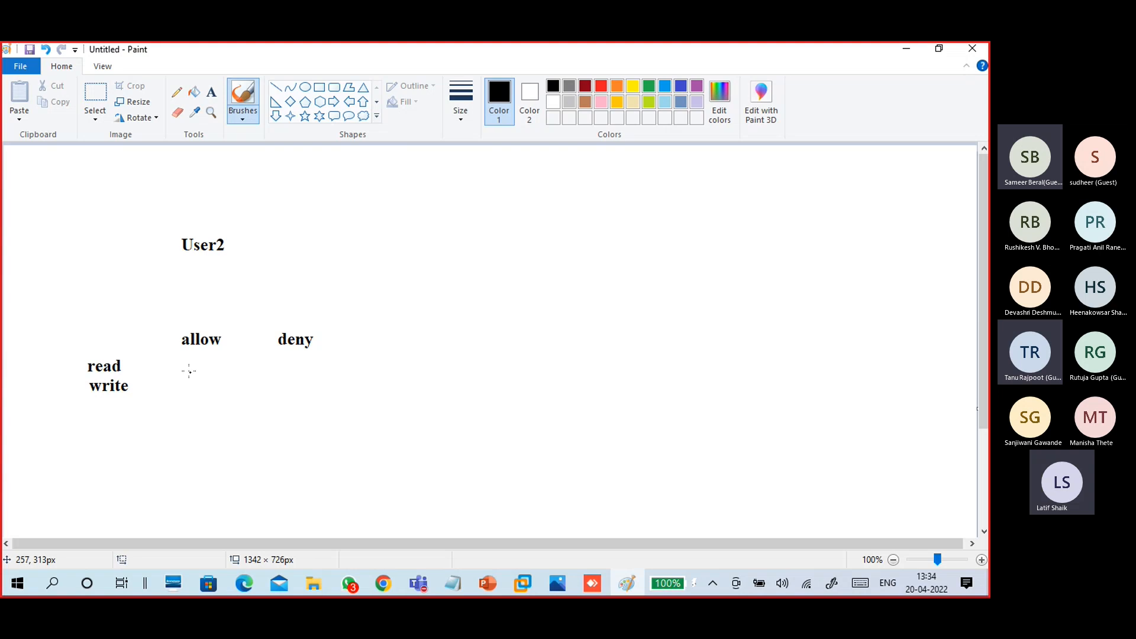
mouse_move(186, 359)
mouse_down()
mouse_move(193, 368)
mouse_move(204, 354)
mouse_up()
mouse_move(251, 246)
mouse_down()
mouse_move(274, 226)
mouse_move(289, 242)
mouse_up()
mouse_move(175, 247)
mouse_down()
mouse_move(163, 264)
mouse_move(172, 279)
mouse_up()
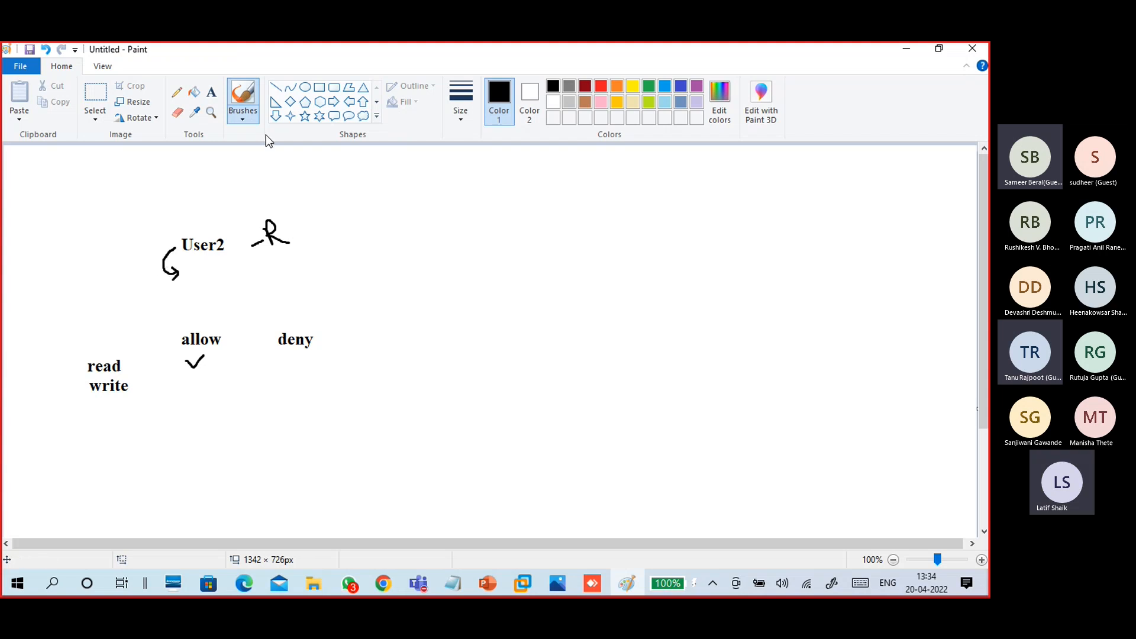
Add the text "Group" at the tip of the curved arrow below User2.
click(212, 92)
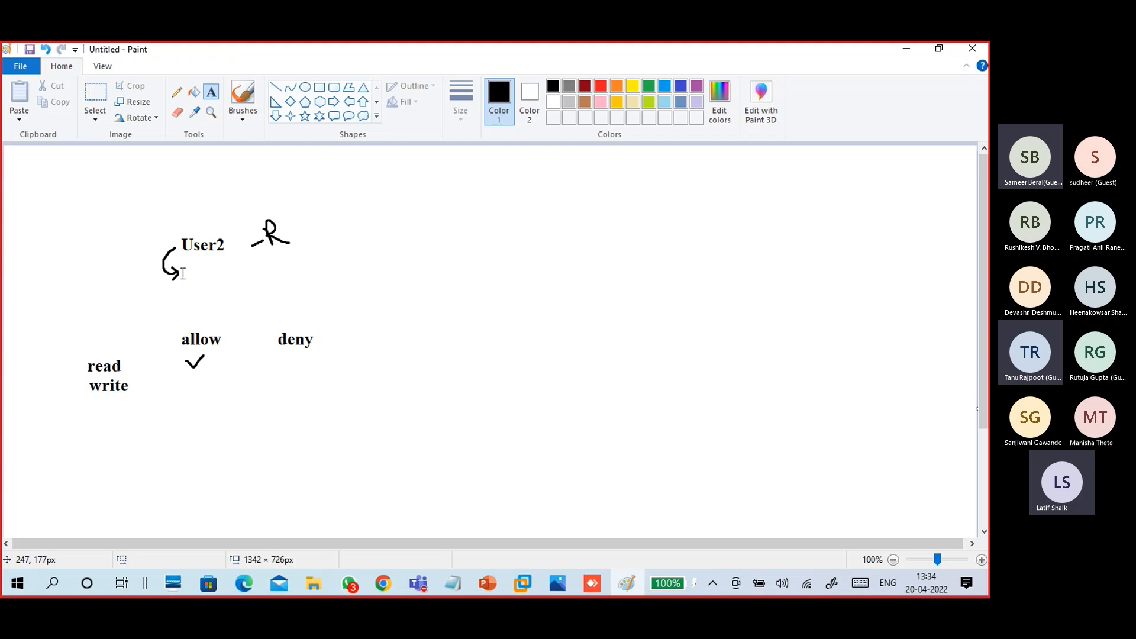
click(183, 270)
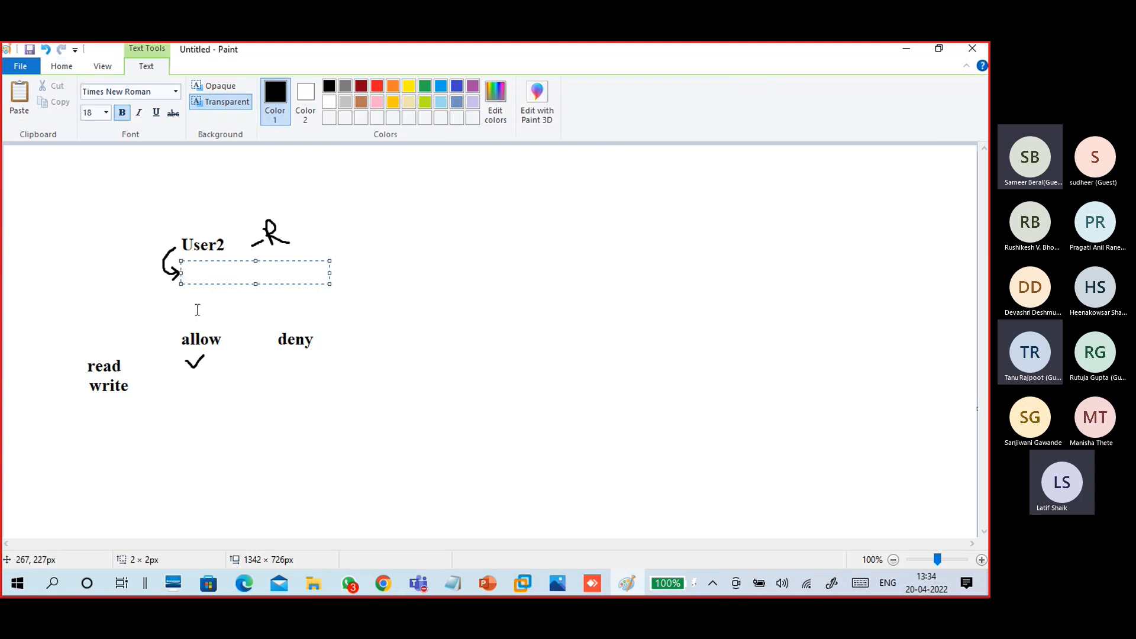
text(Grou)
key(BackSpace)
text(oup)
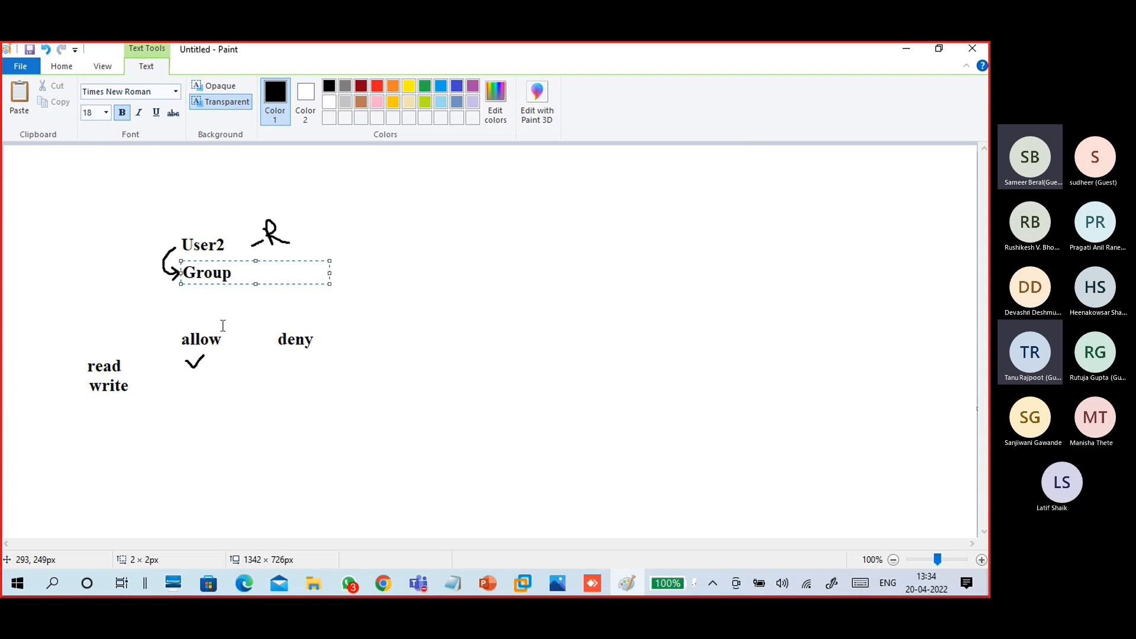
click(376, 228)
Brush "-R/W" beside Group, followed by an arrow leading to "U2 -R/W".
click(244, 115)
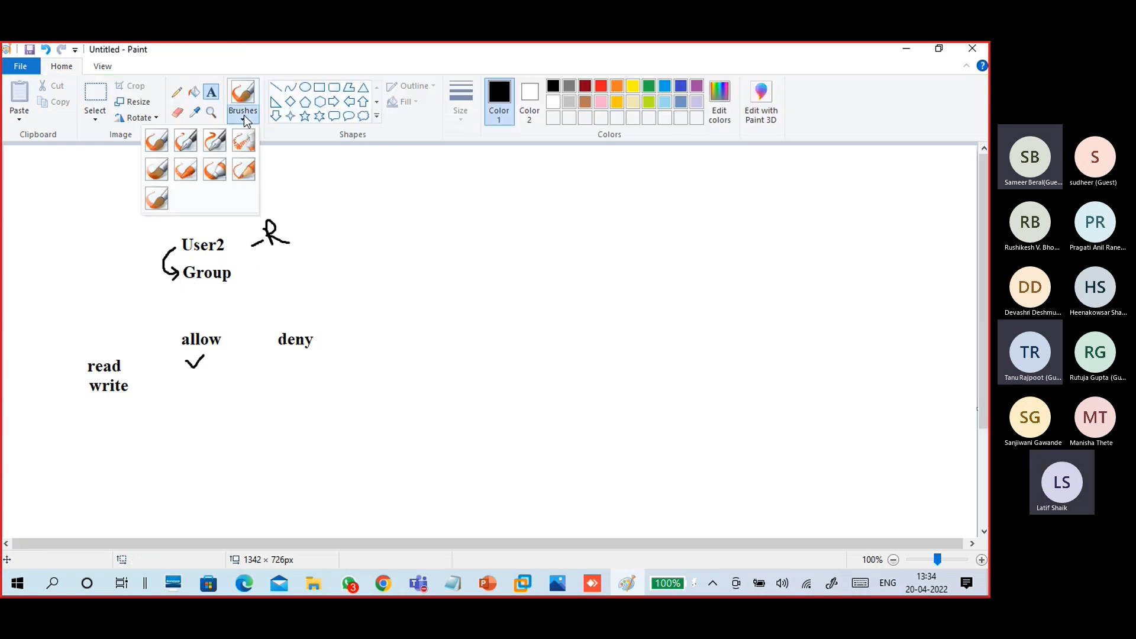
click(183, 141)
mouse_move(257, 273)
mouse_down()
mouse_move(307, 277)
mouse_move(327, 253)
mouse_up()
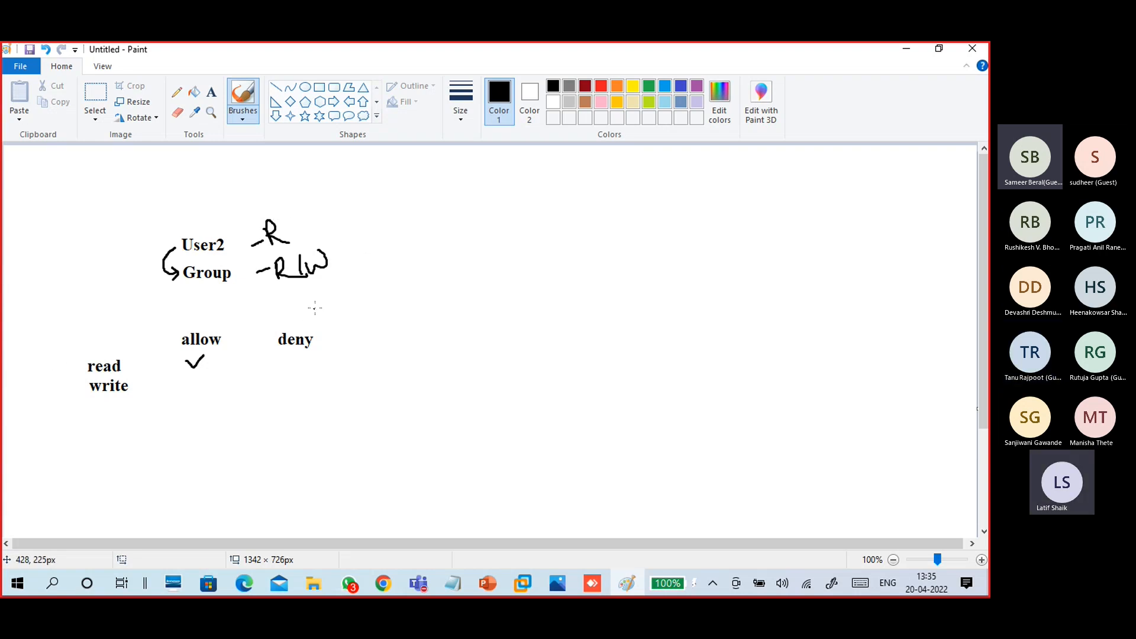
mouse_move(351, 263)
mouse_down()
mouse_move(379, 251)
mouse_move(372, 268)
mouse_move(406, 238)
mouse_move(423, 252)
mouse_move(447, 226)
mouse_move(465, 229)
mouse_move(484, 198)
mouse_up()
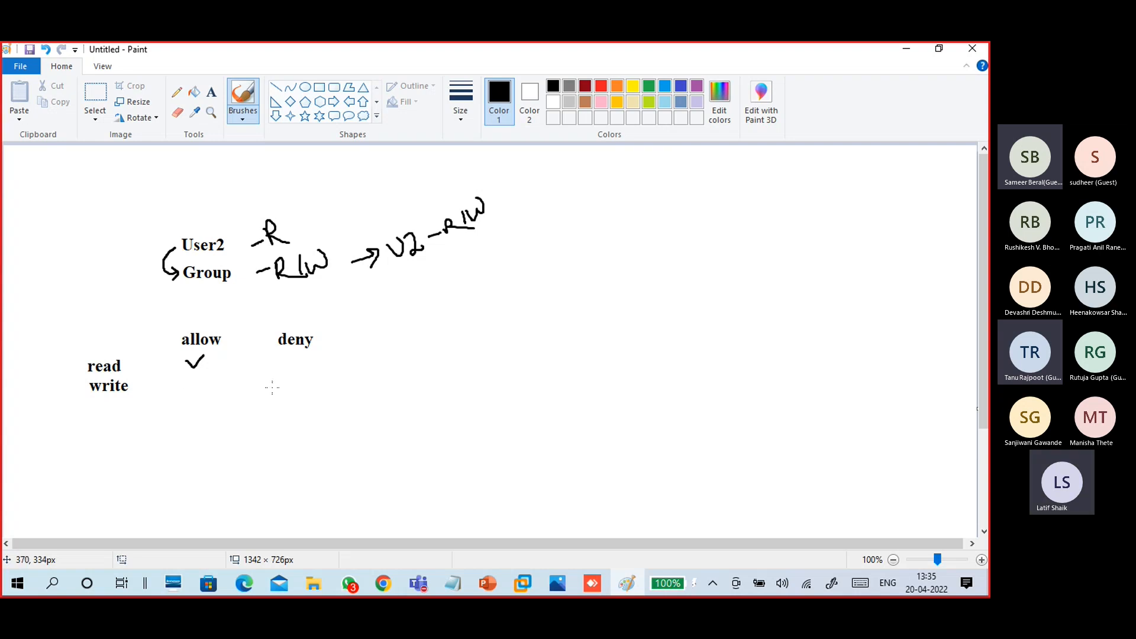
Tick write under "deny", add a crossed-out W beside User2's R, and strike through the "U2 -R/W" result.
drag(284, 383, 302, 377)
mouse_move(294, 232)
mouse_down()
mouse_move(288, 244)
mouse_move(315, 209)
mouse_move(307, 238)
mouse_up()
mouse_move(401, 267)
mouse_down()
mouse_move(478, 222)
mouse_move(454, 189)
mouse_move(477, 237)
mouse_up()
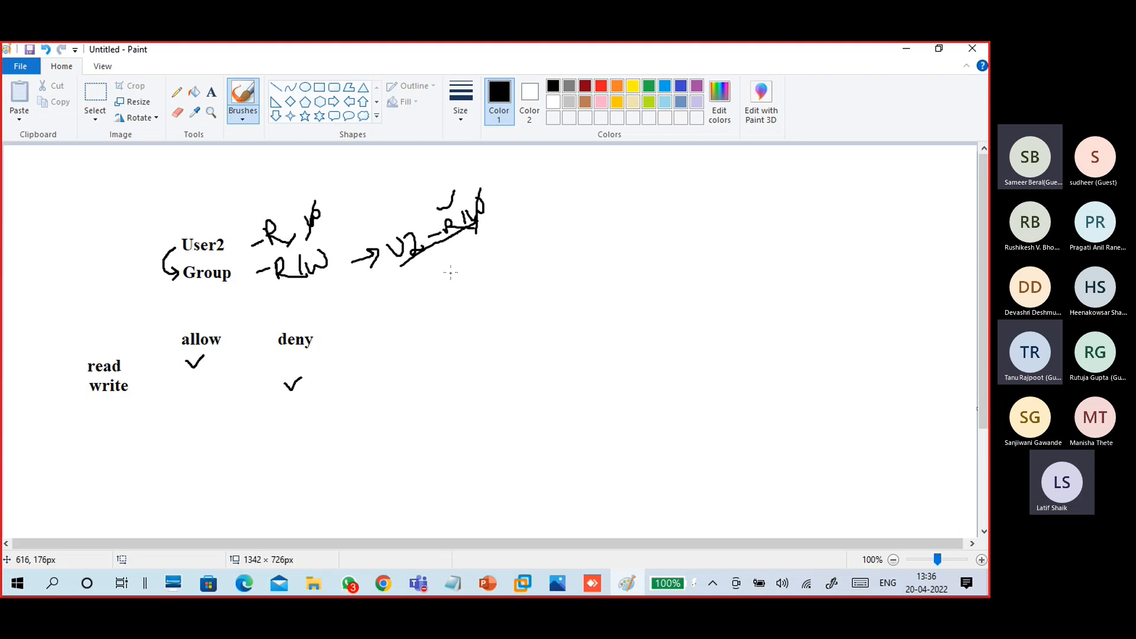
Return to the Notepad notes and review the user2 read and write permission lines.
click(904, 48)
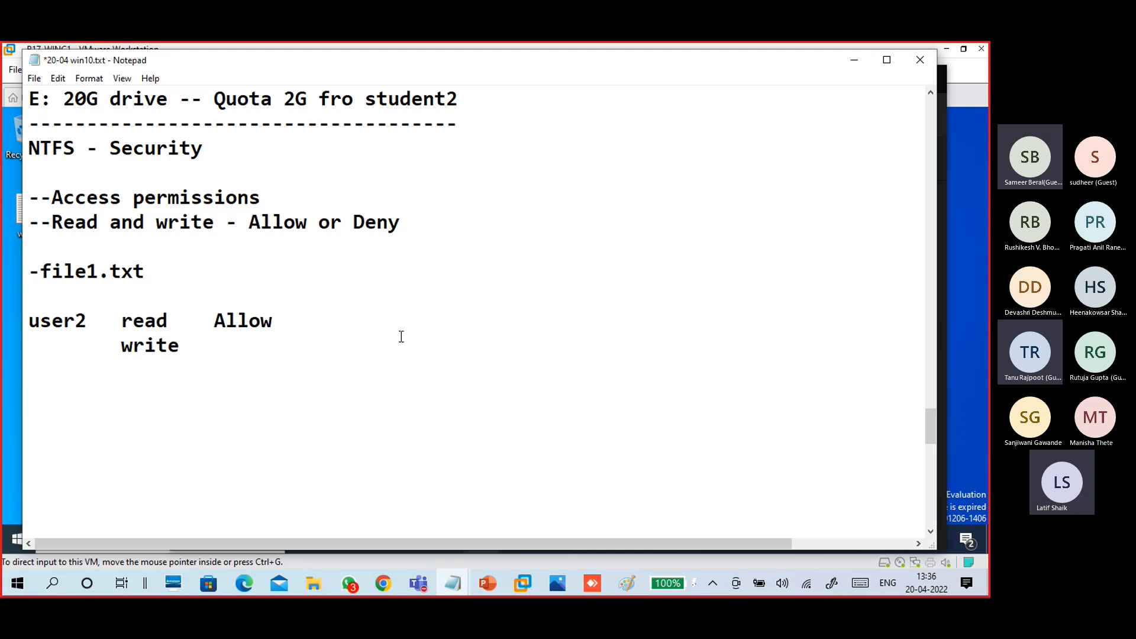
drag(357, 357, 40, 222)
click(219, 363)
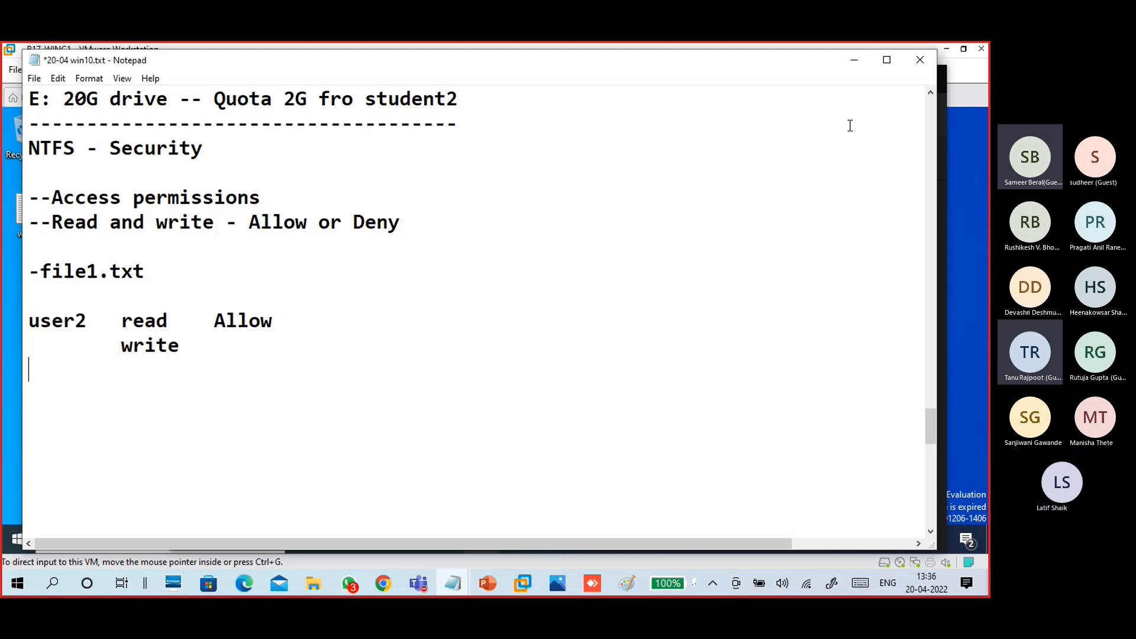
Switch to the B17-WINC1 virtual machine and open the New Volume (E:) drive in File Explorer.
click(854, 59)
click(157, 347)
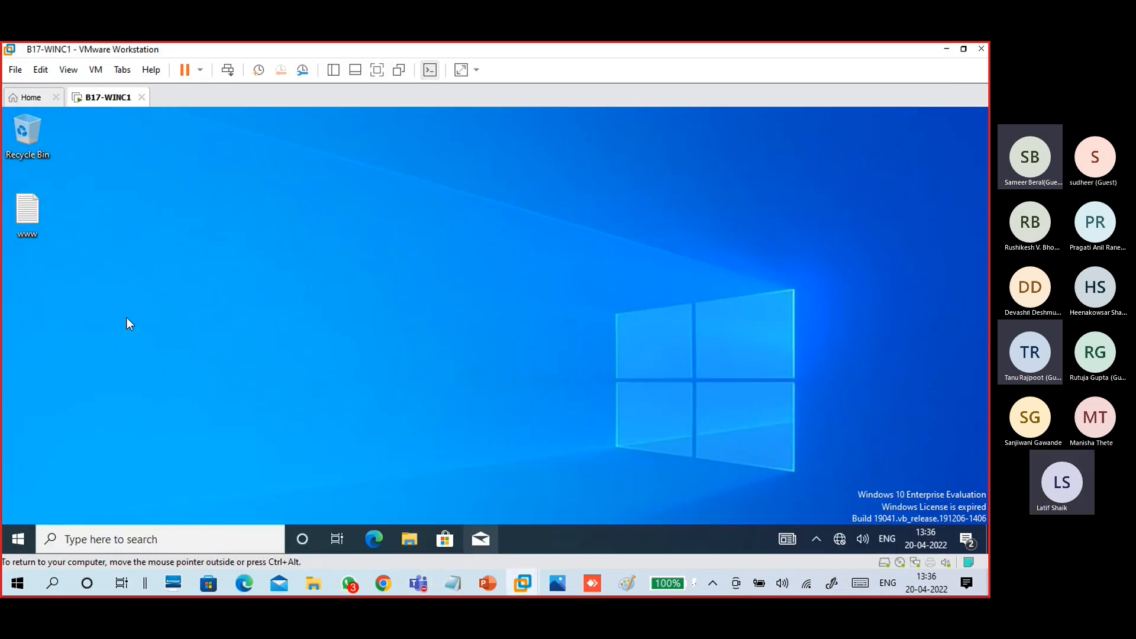
click(414, 540)
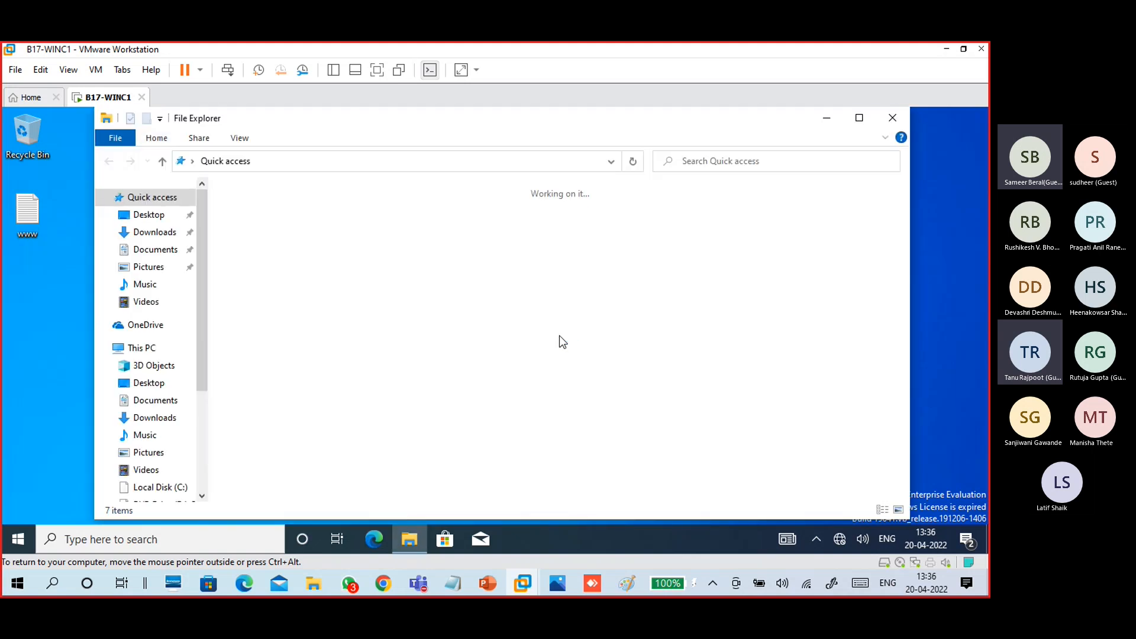
click(154, 349)
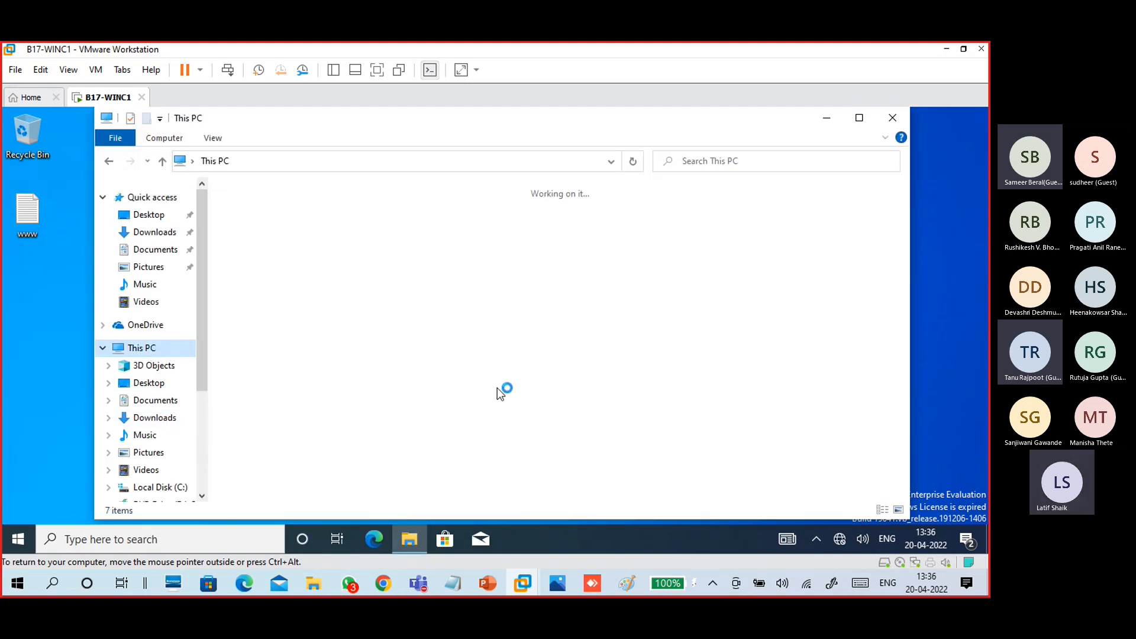
click(694, 368)
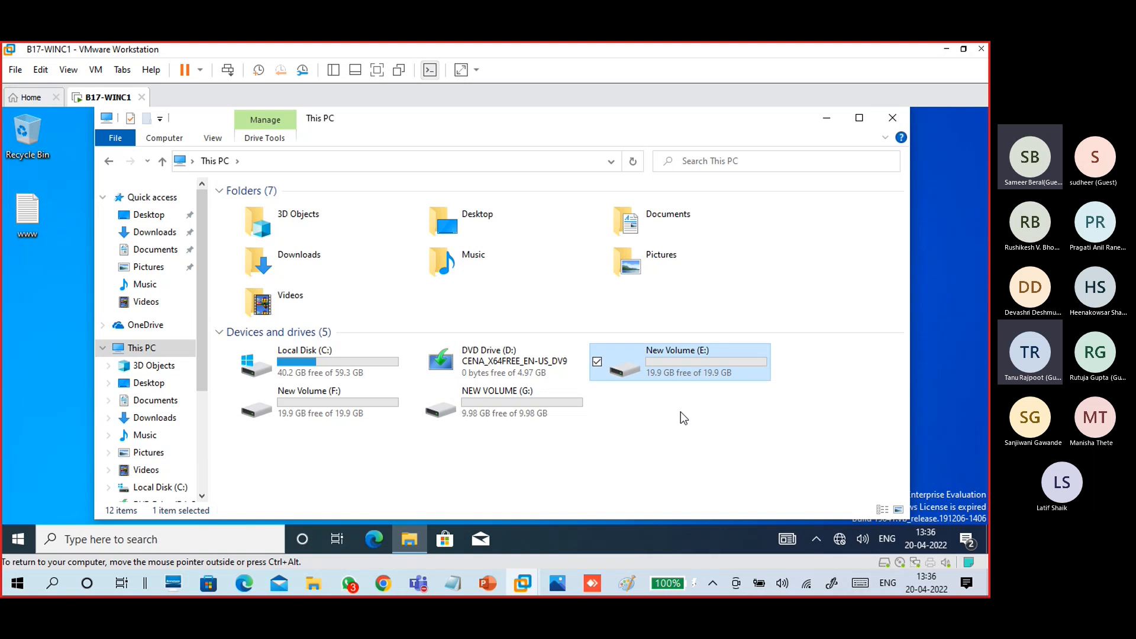
click(370, 421)
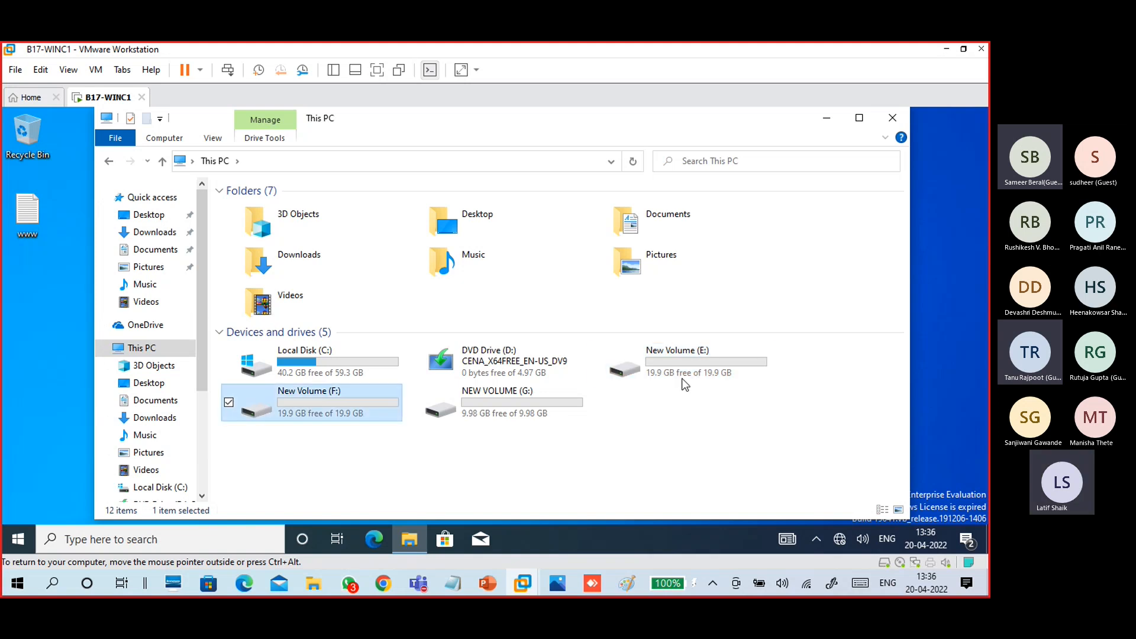
double_click(681, 360)
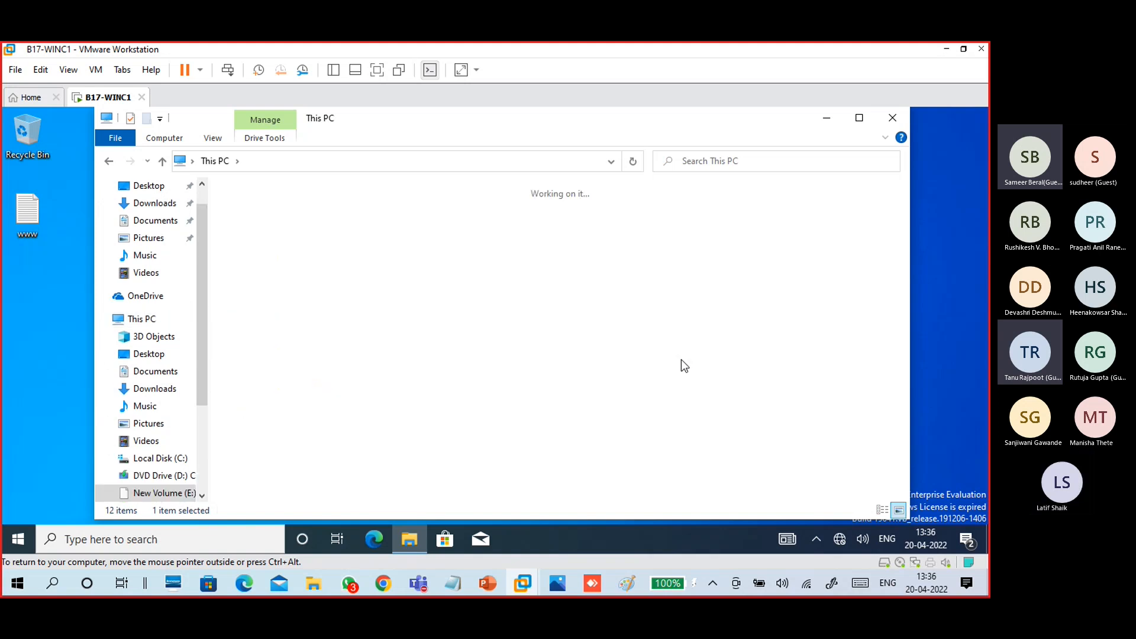
Create a new text document named file1 in the New Volume (E:) drive.
right_click(352, 413)
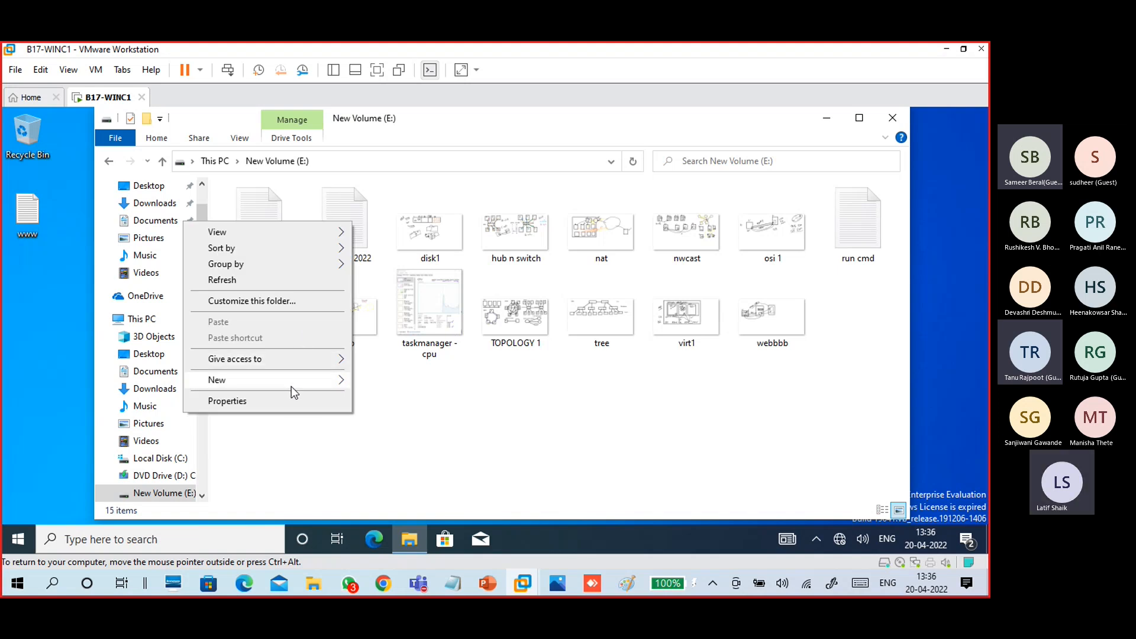
mouse_move(291, 386)
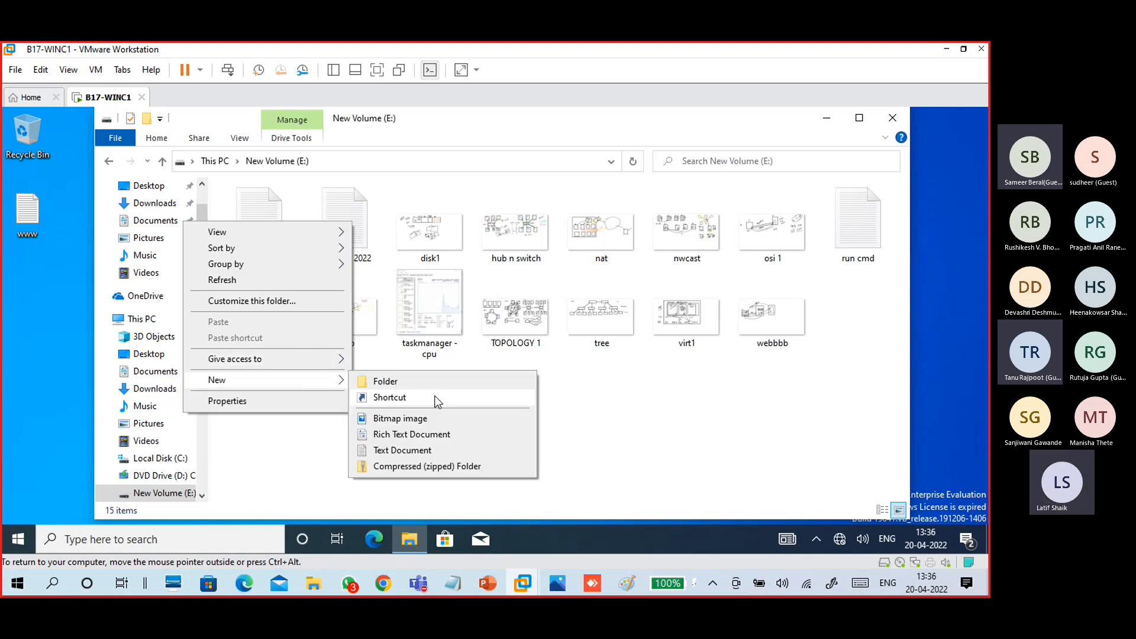
click(445, 450)
text(file1)
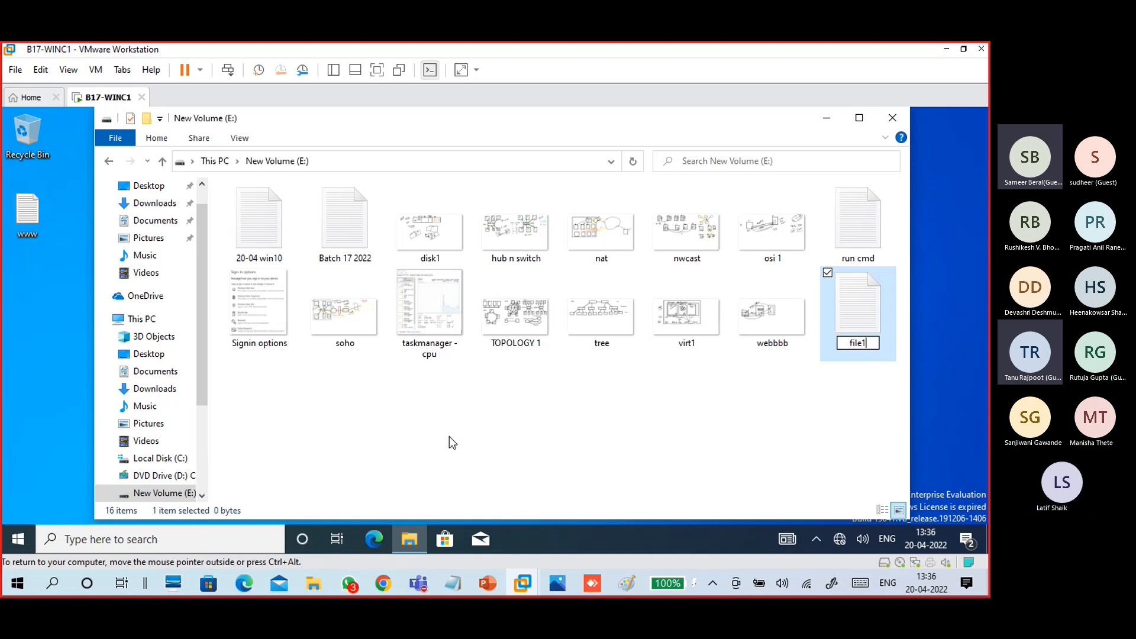
key(Return)
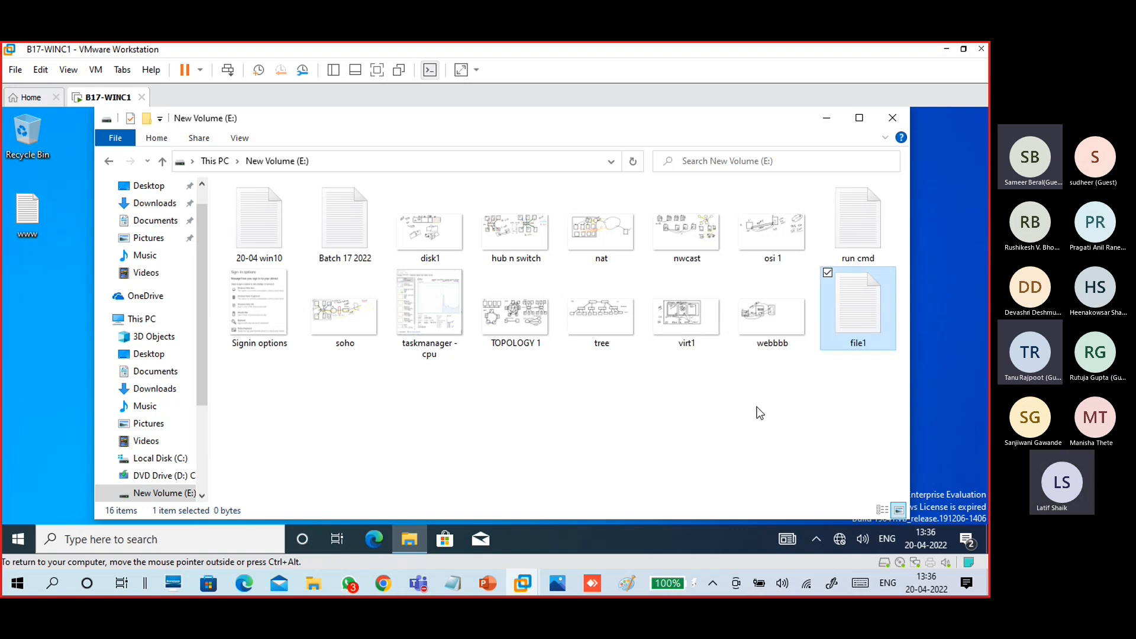
Write "this is file1 file" in file1, save and close it, and reopen it briefly to check the content.
double_click(847, 339)
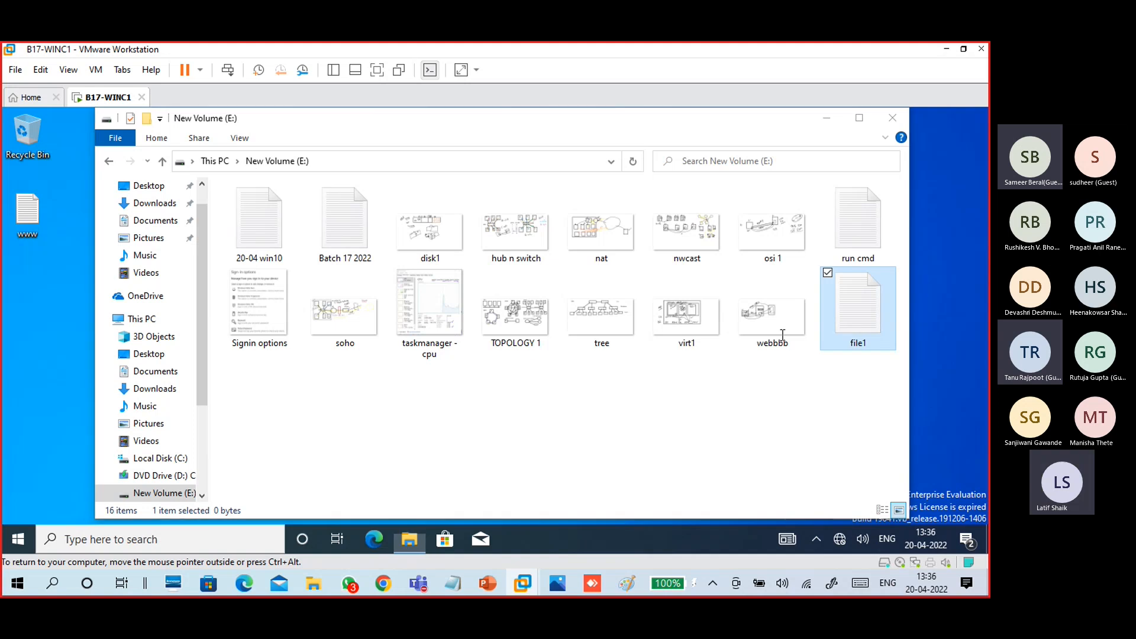
text(this is)
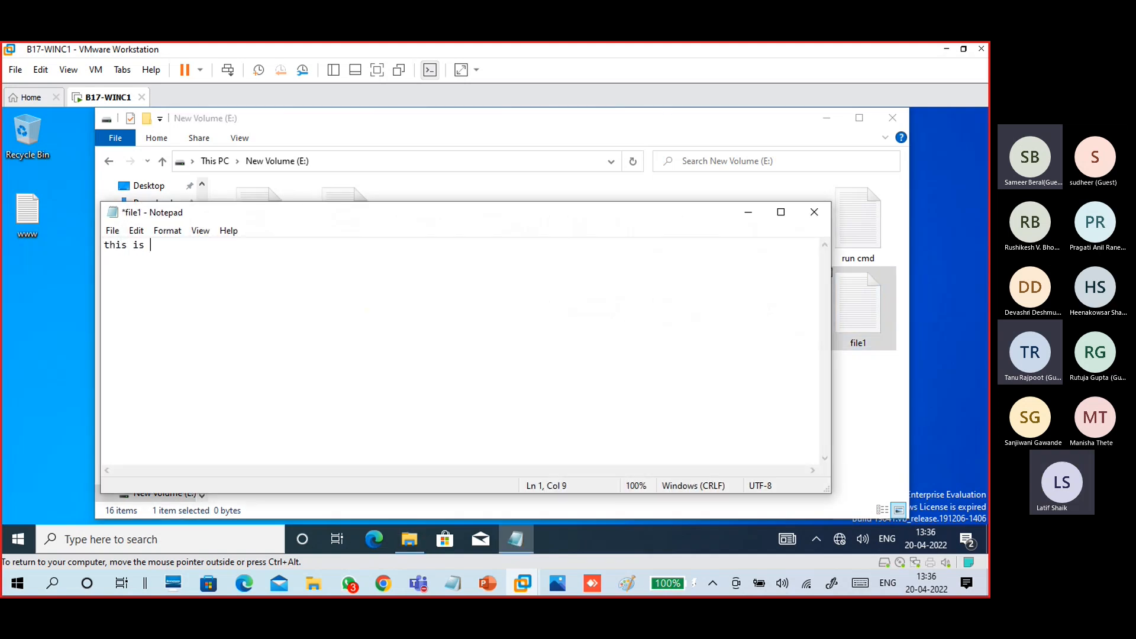
text( file1 file)
click(112, 231)
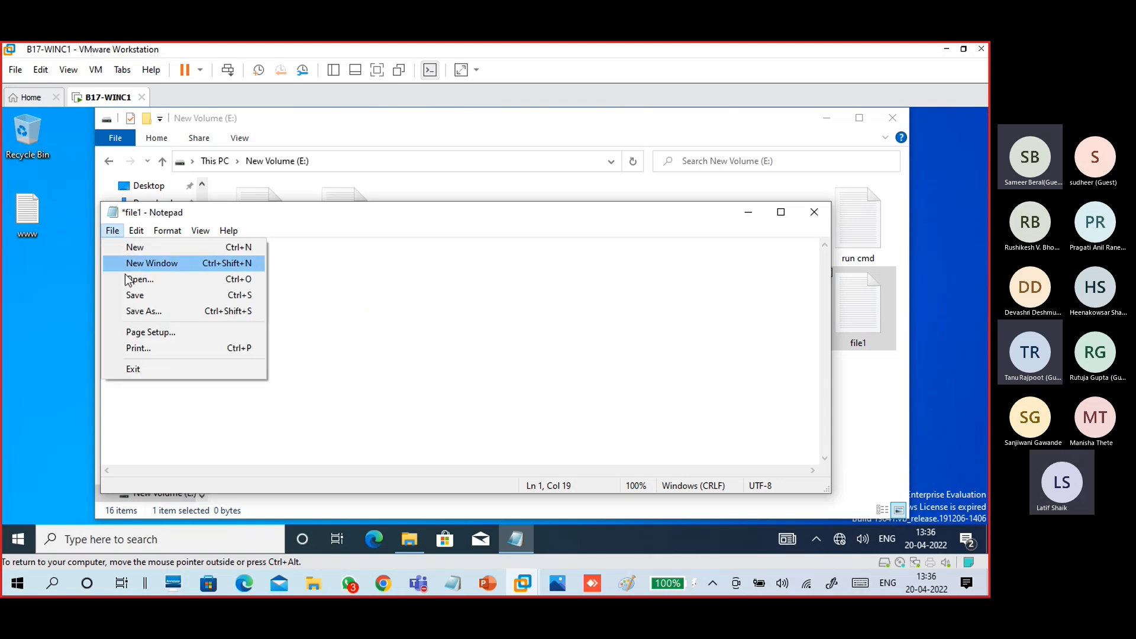
click(127, 296)
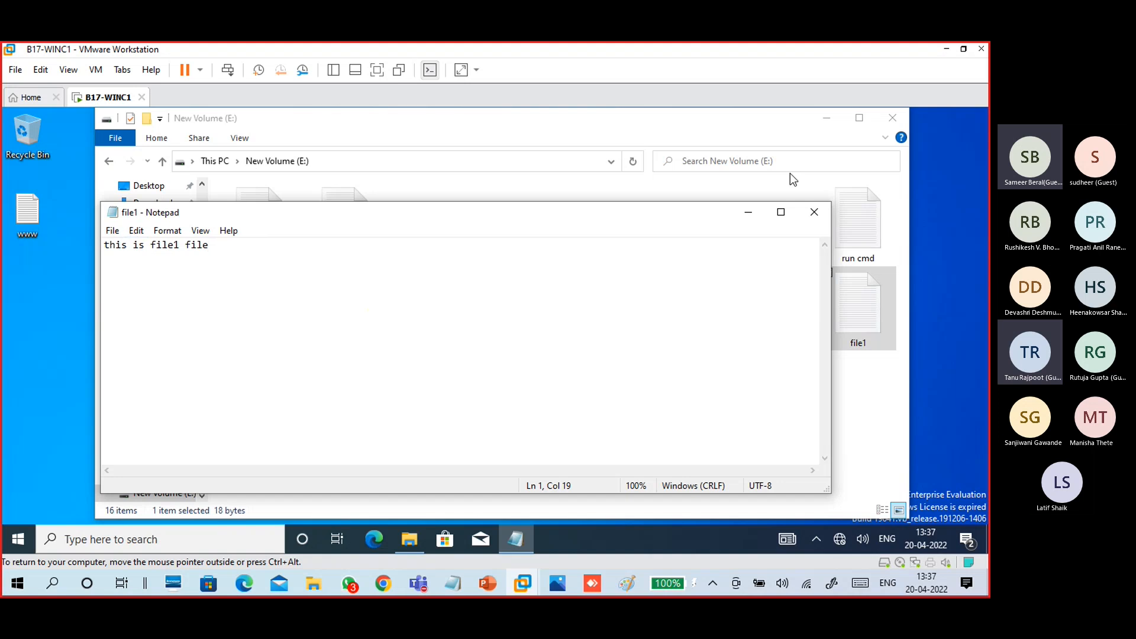
click(815, 211)
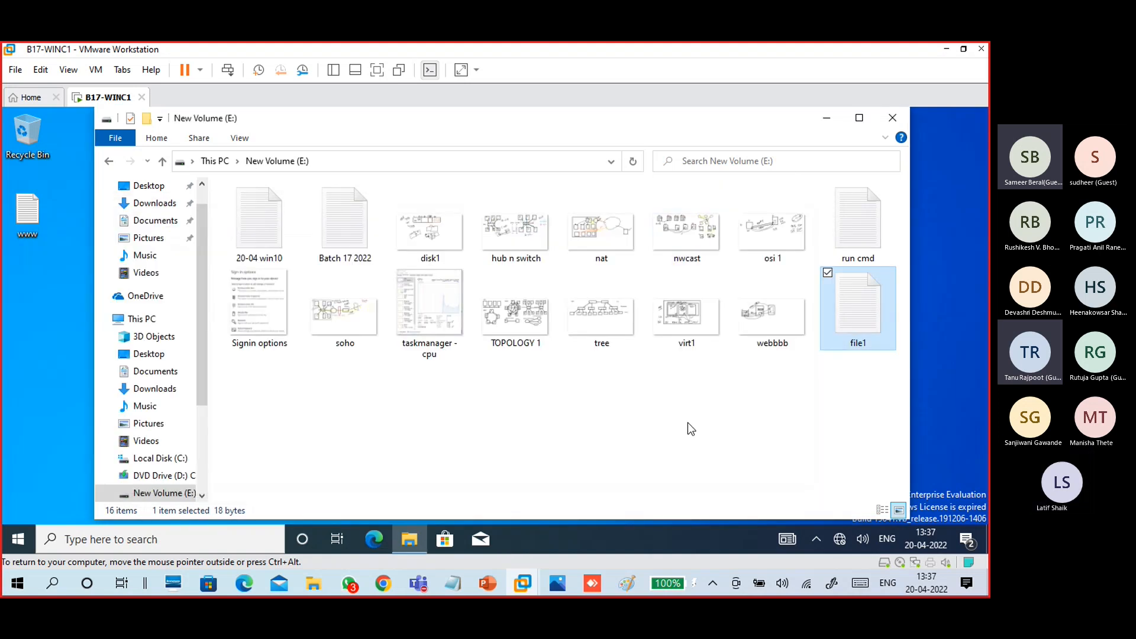
double_click(864, 330)
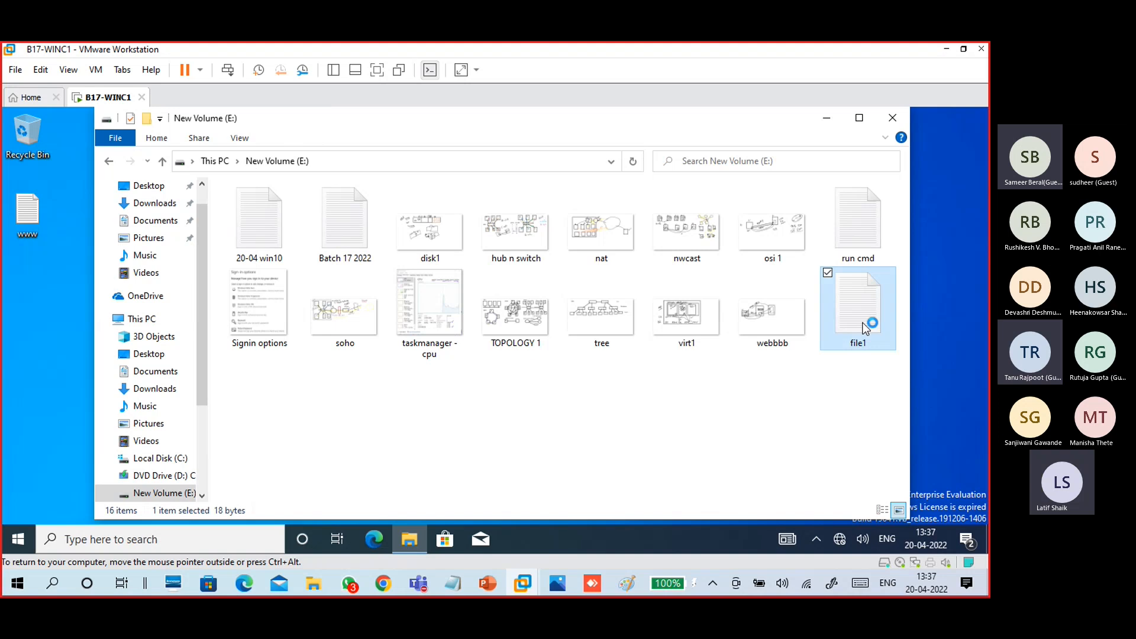
click(812, 214)
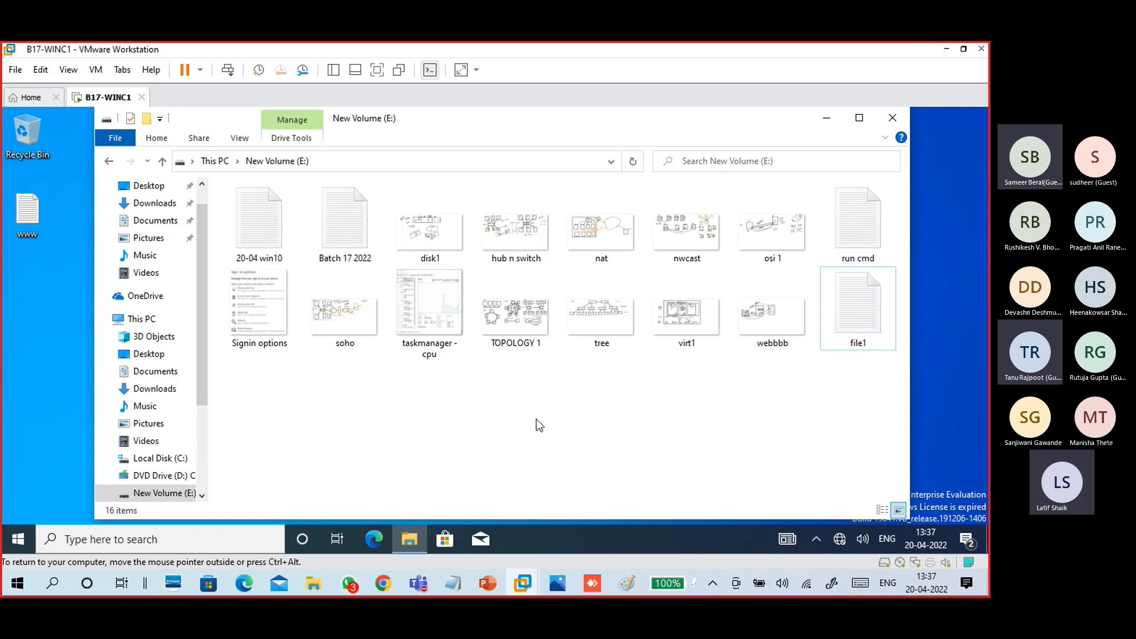
click(859, 343)
right_click(859, 343)
click(737, 514)
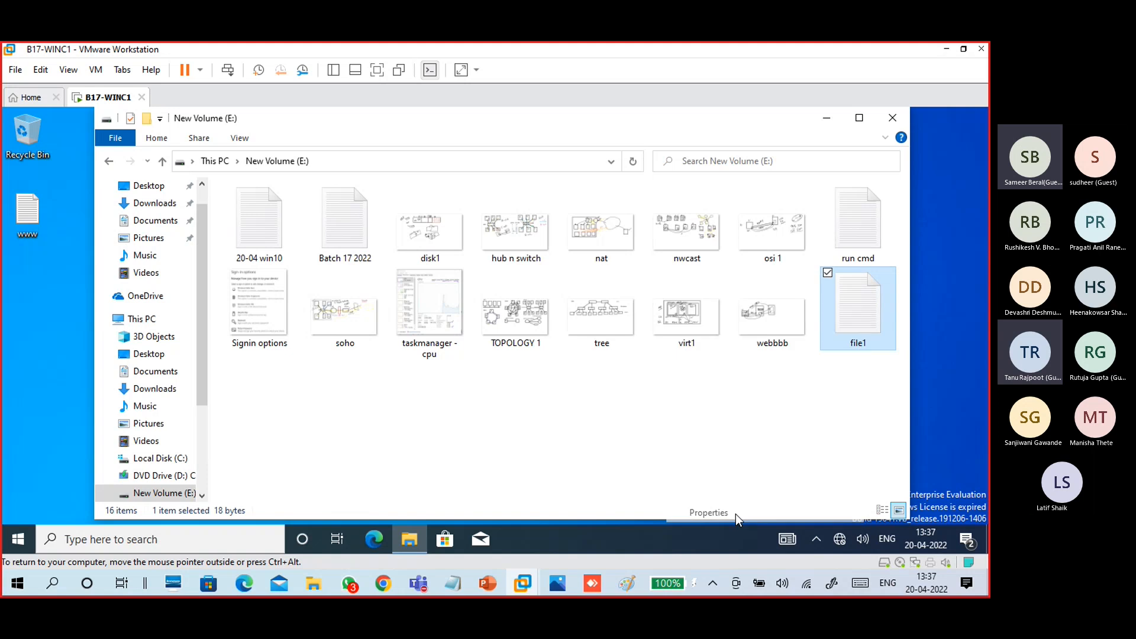
drag(793, 166, 507, 125)
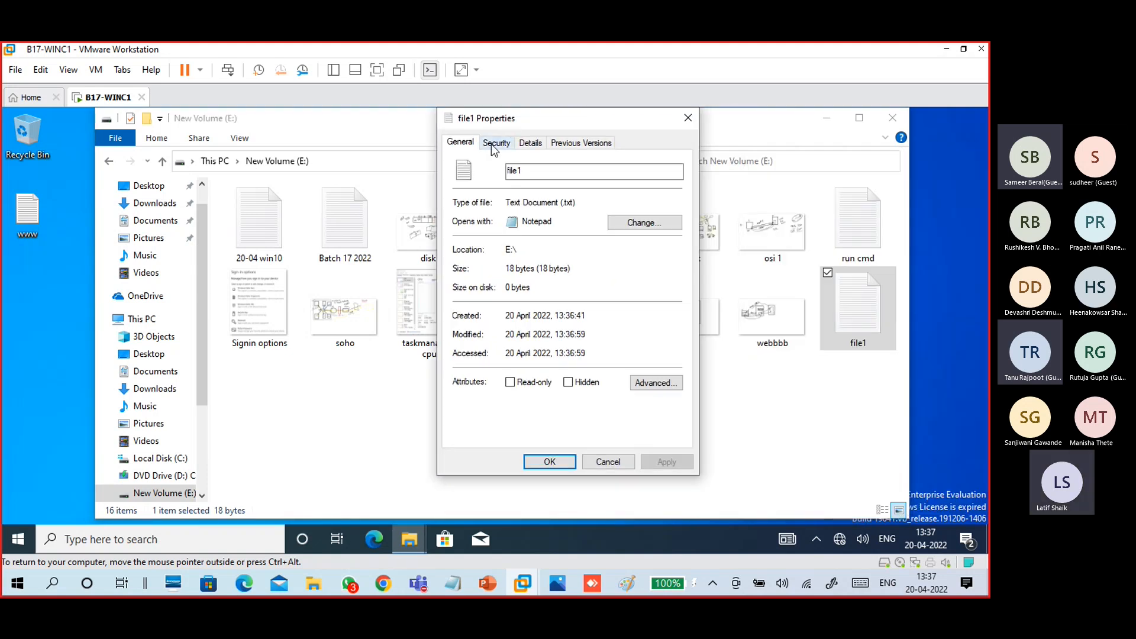
click(687, 121)
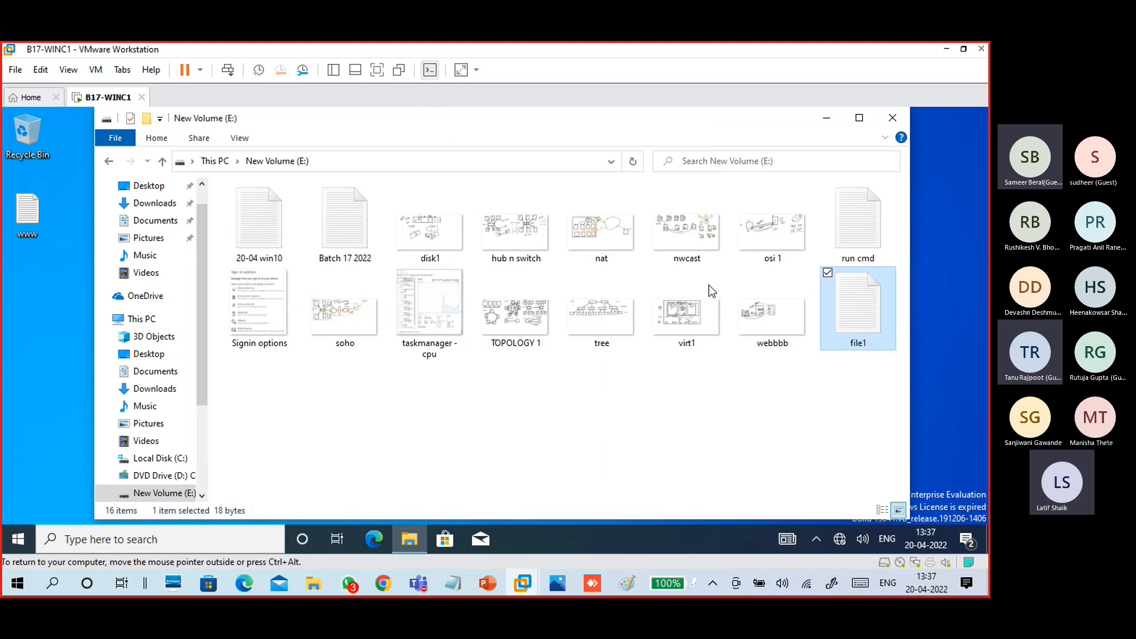
Review the file name and location in file1's general properties, and close the properties without changes.
click(732, 424)
click(868, 322)
right_click(852, 307)
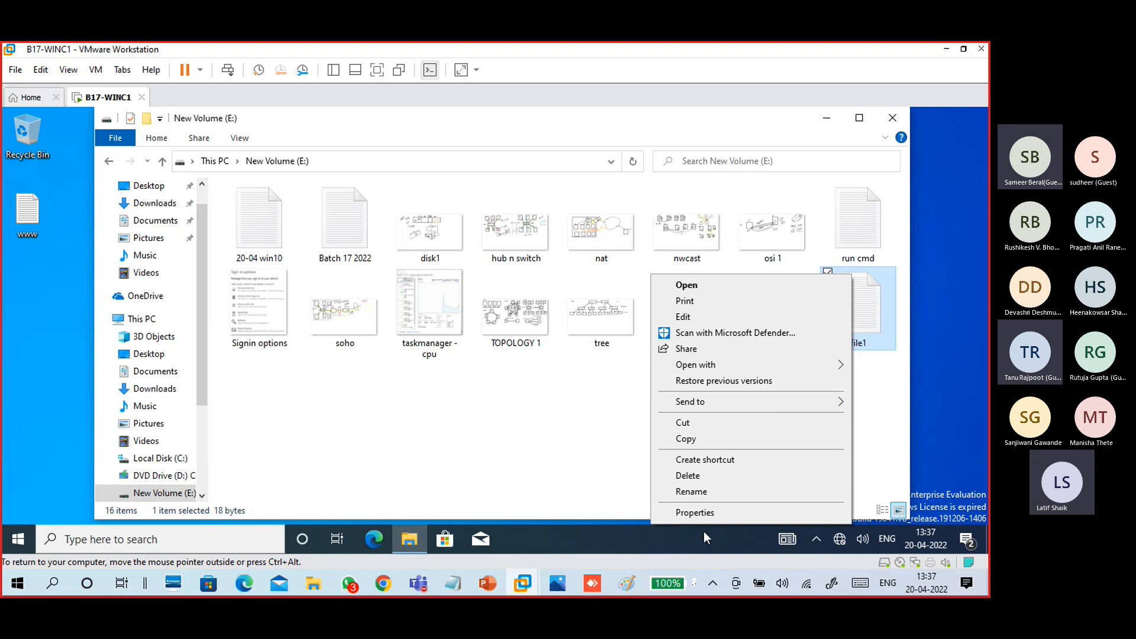
click(702, 513)
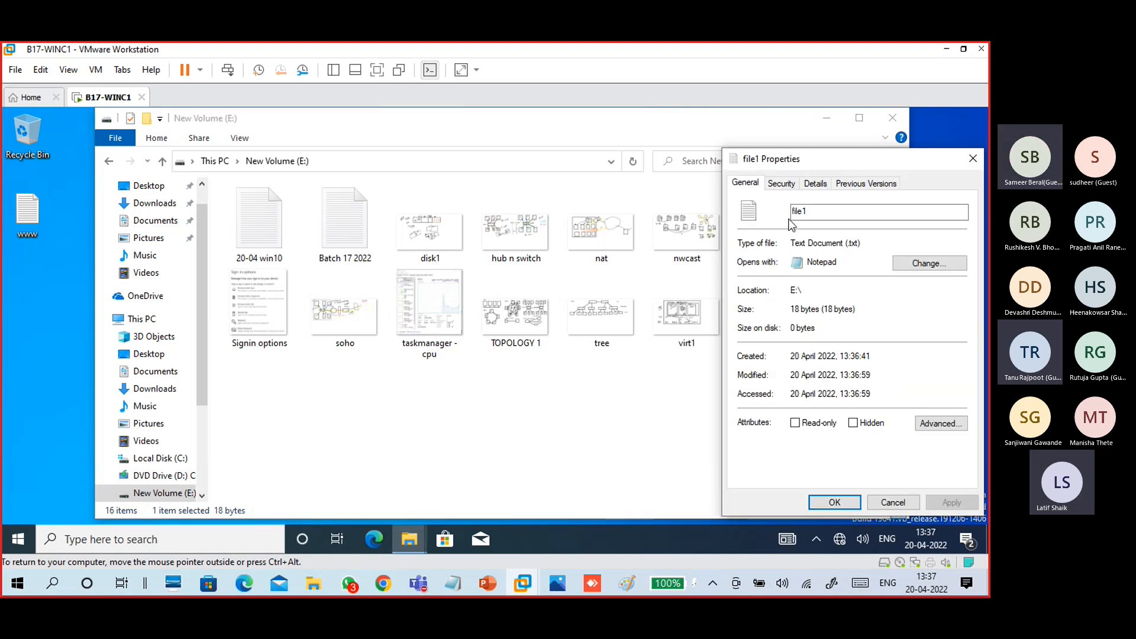
drag(805, 165, 563, 129)
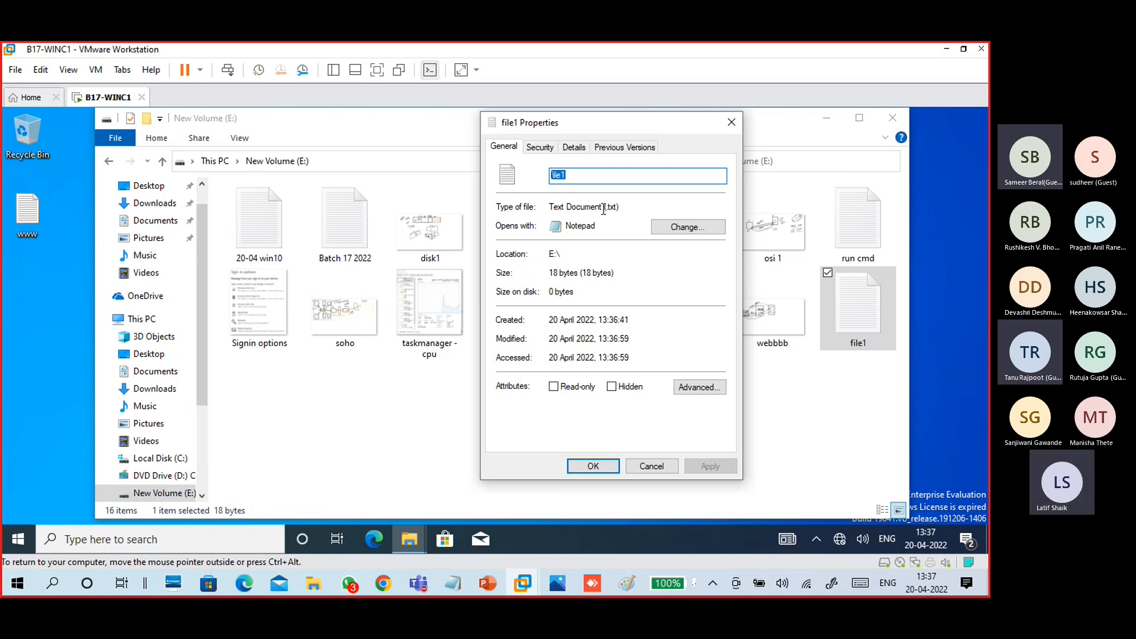
click(596, 178)
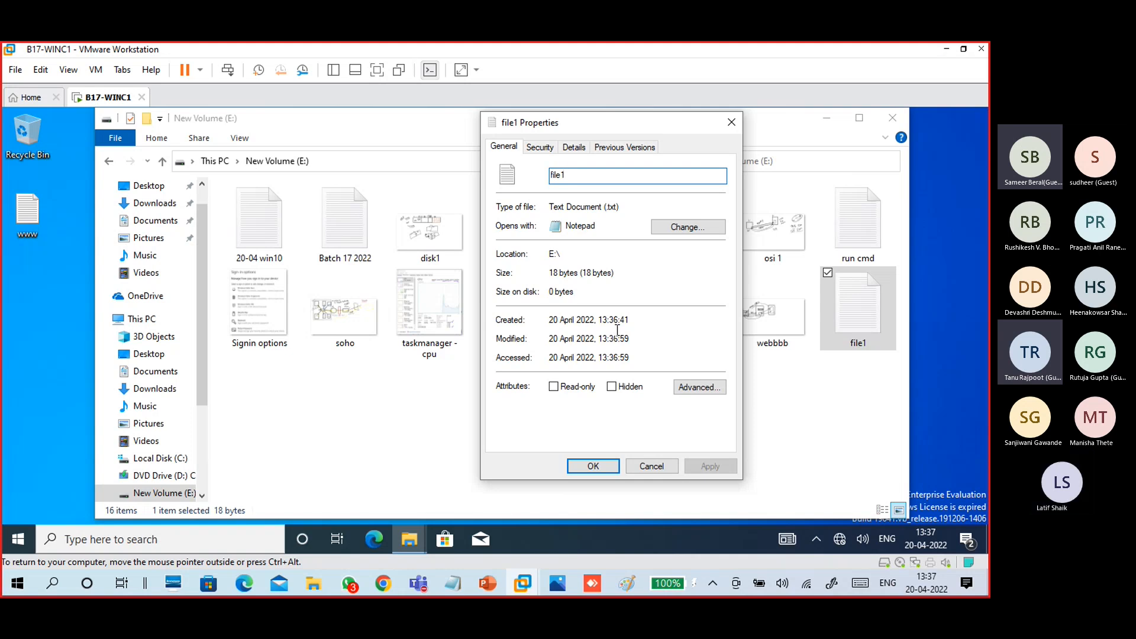
drag(586, 176, 528, 170)
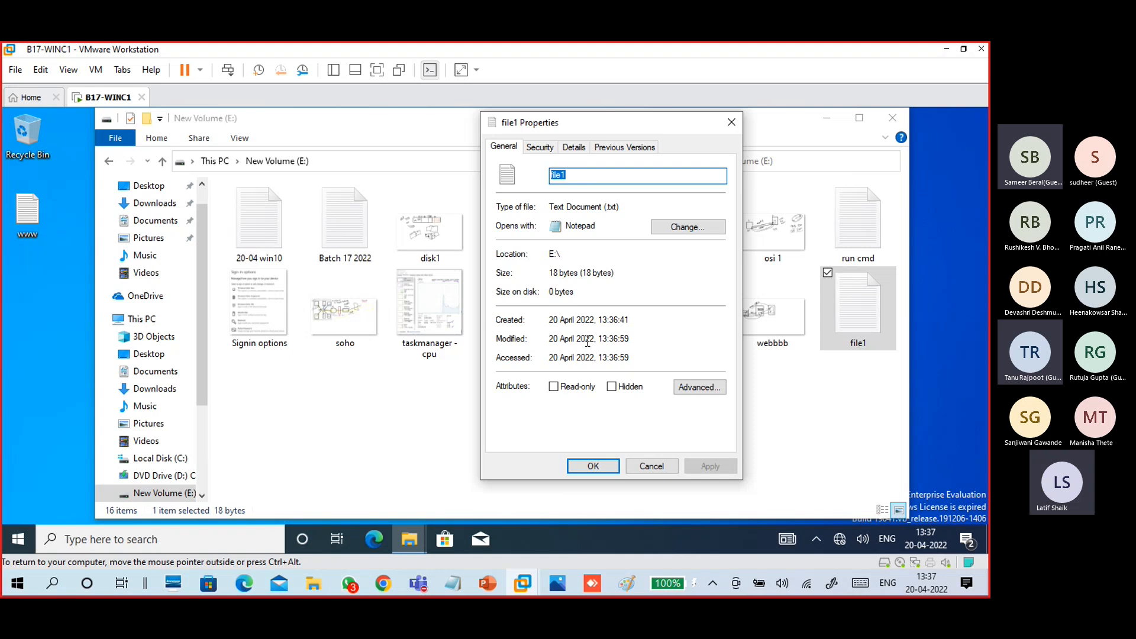
drag(577, 253, 526, 254)
drag(585, 176, 521, 178)
click(651, 466)
Examine the file system in the New Volume (E:) drive's properties, and close them.
right_click(539, 420)
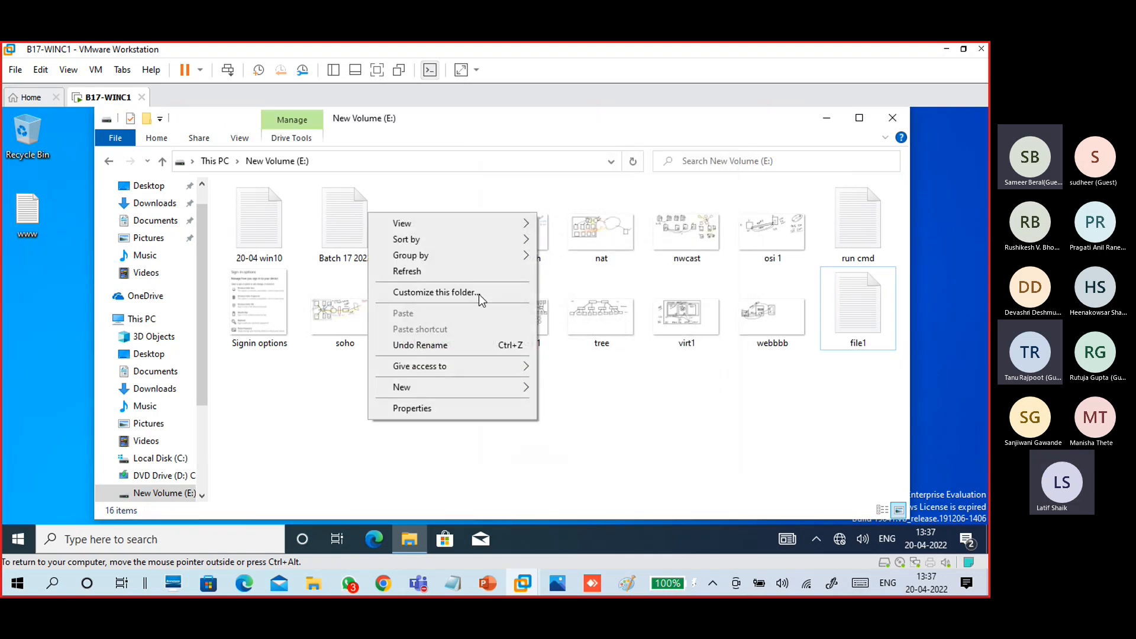
click(439, 408)
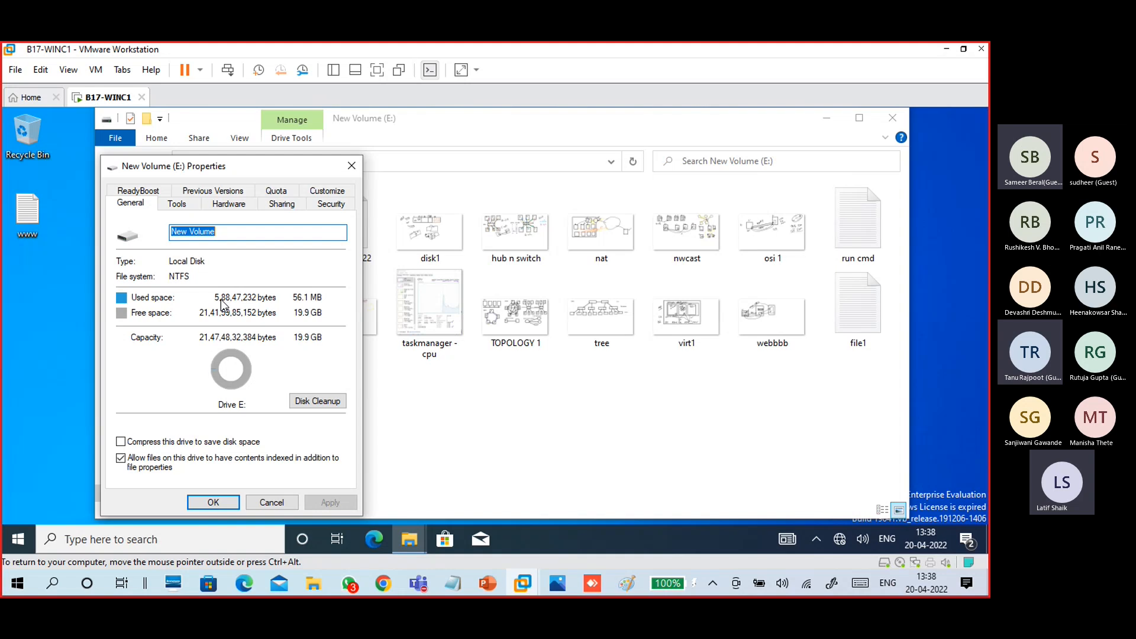
click(351, 167)
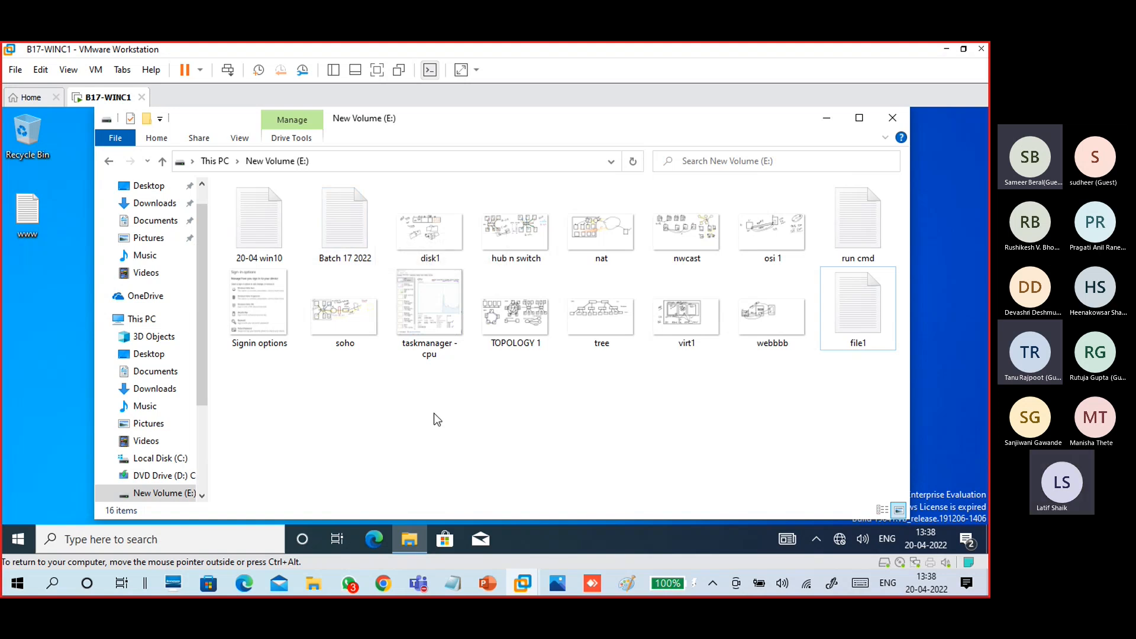
click(862, 319)
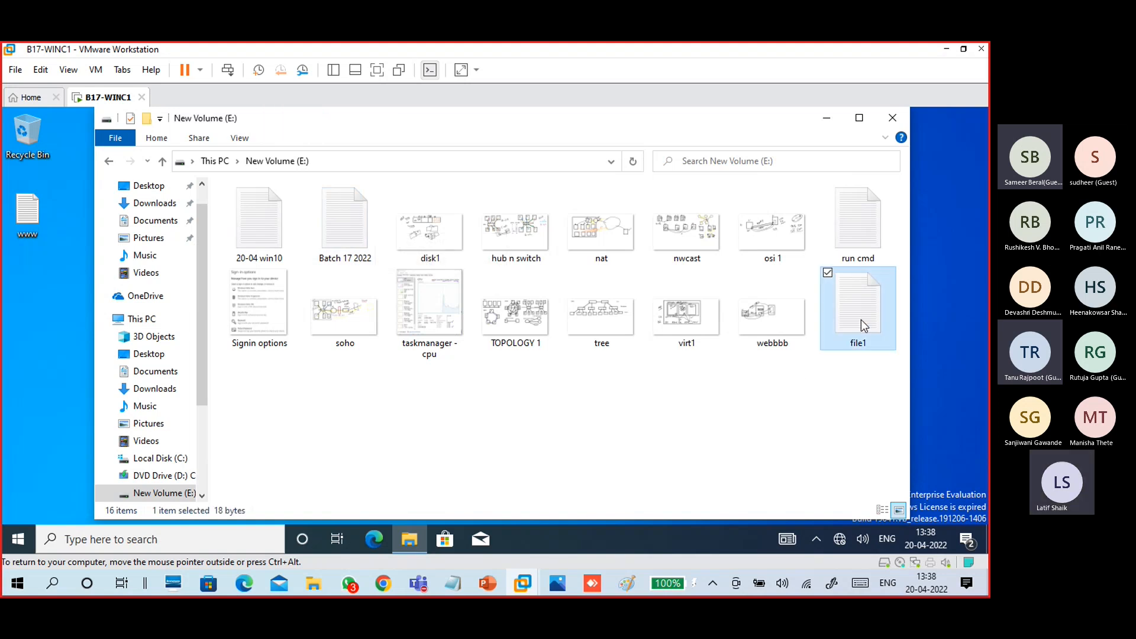
right_click(861, 320)
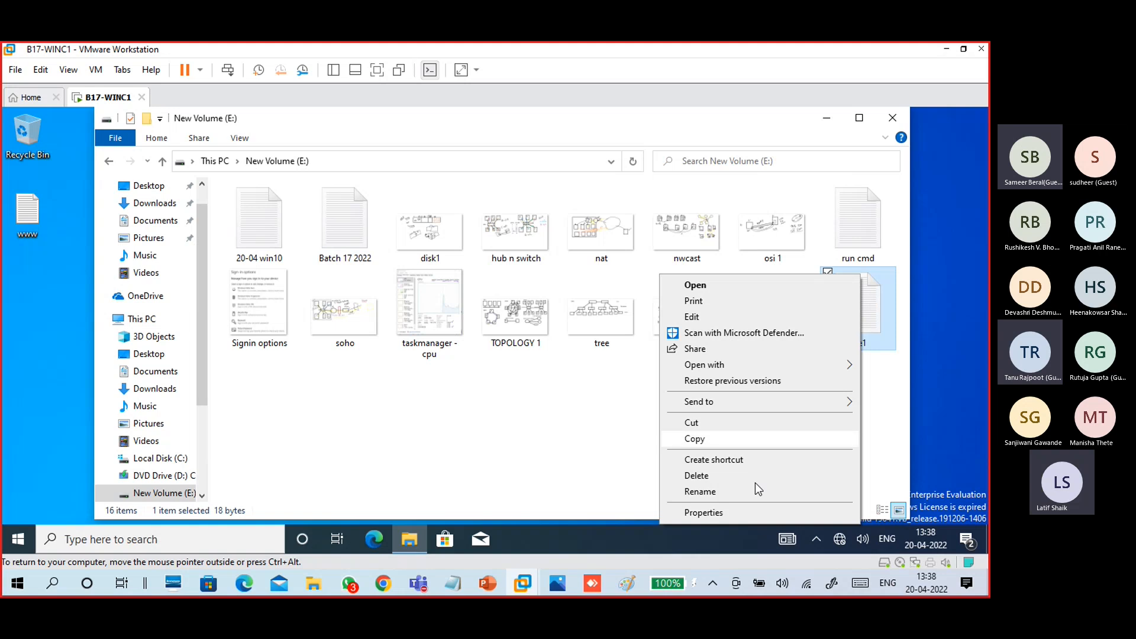
click(574, 406)
Open file1's properties and bring up its security settings for groups and users.
click(857, 310)
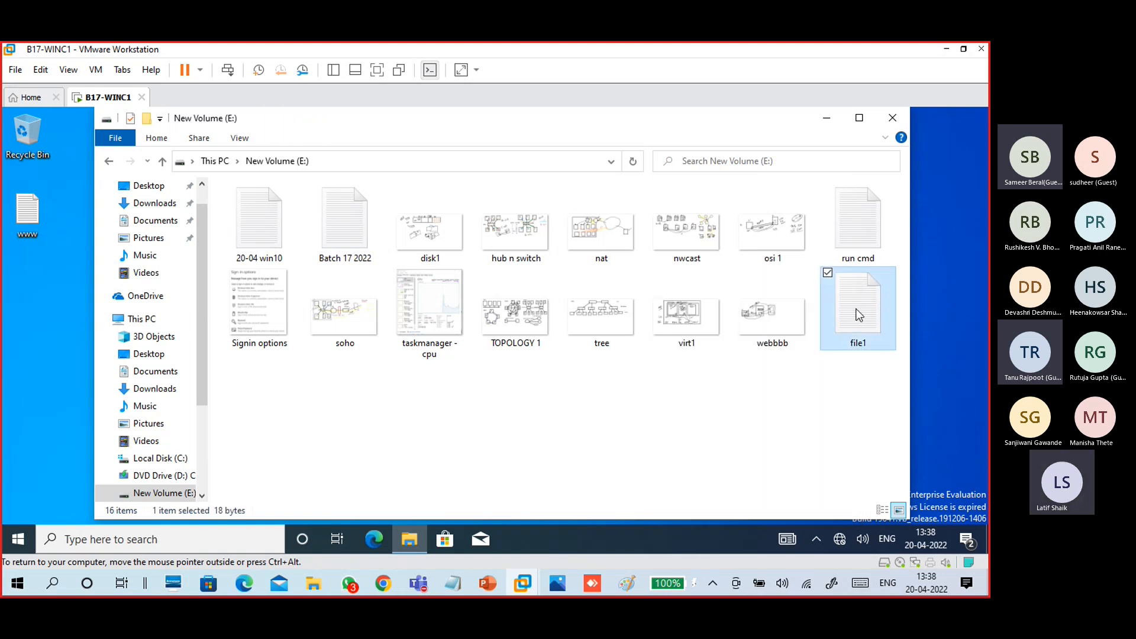
right_click(859, 315)
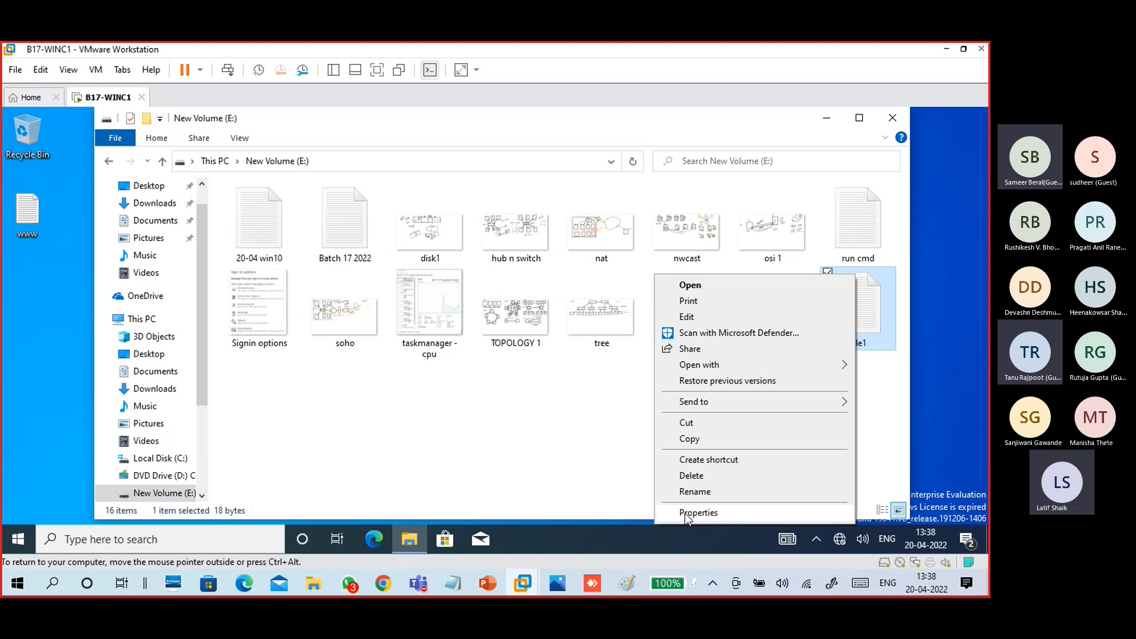
click(685, 513)
drag(796, 165, 495, 125)
drag(507, 172, 479, 173)
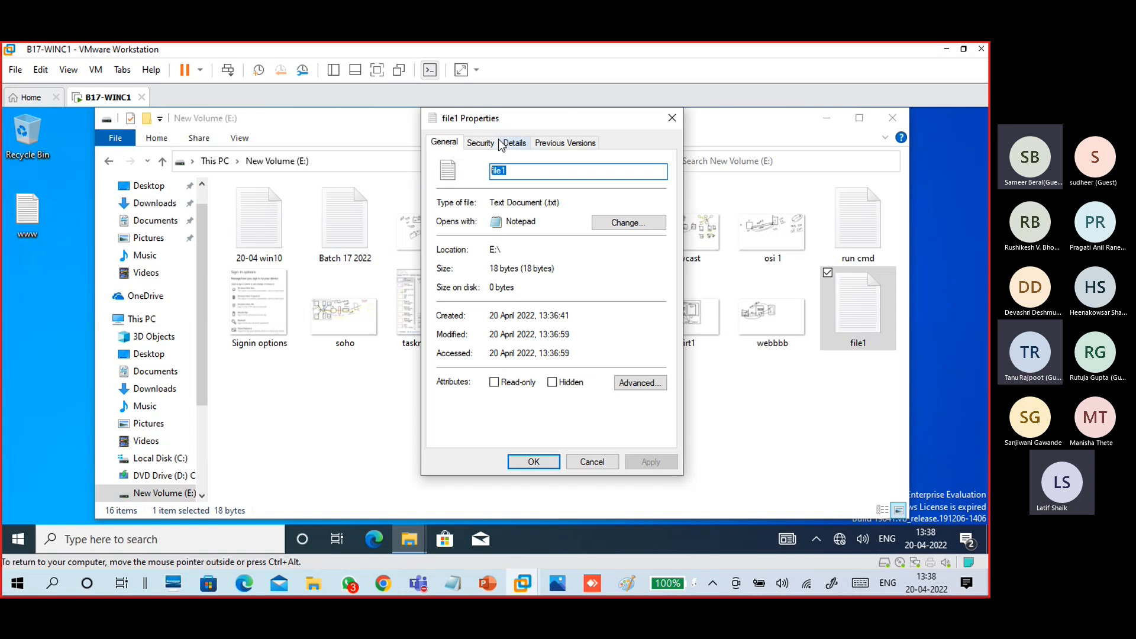
click(481, 142)
click(495, 253)
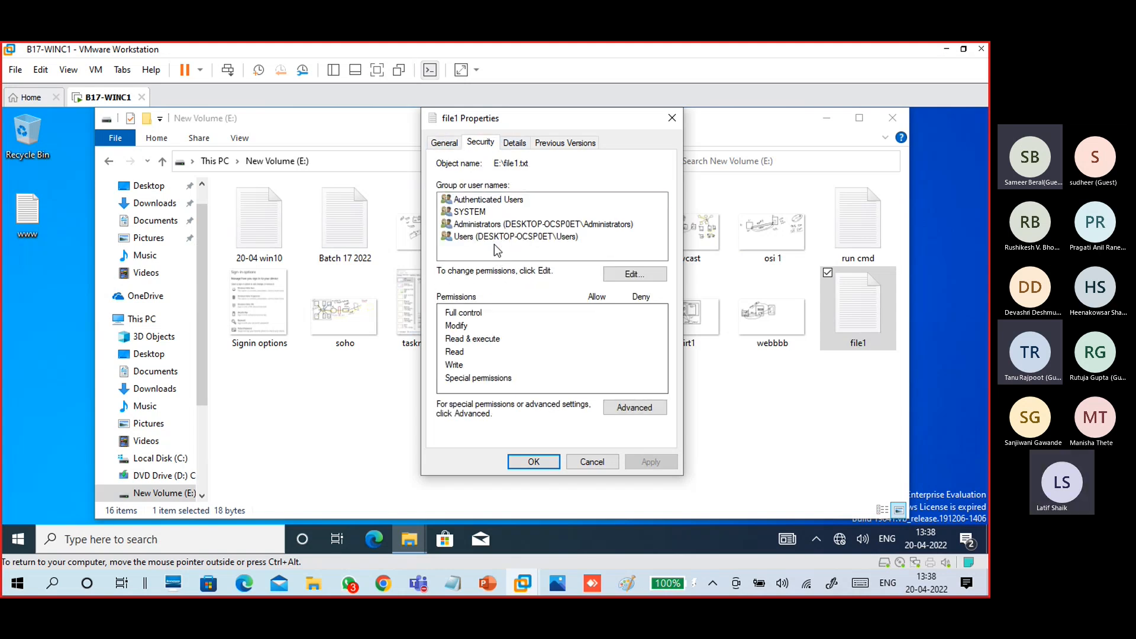
Edit file1's permissions and add the user student2, checking the name before accepting it.
click(626, 279)
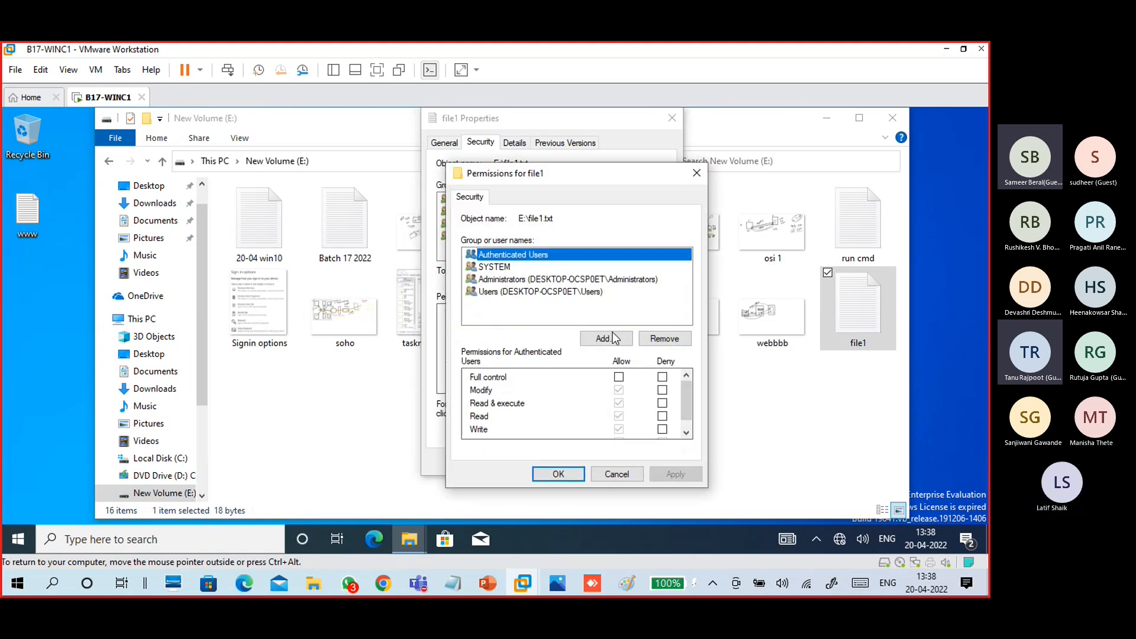
click(611, 339)
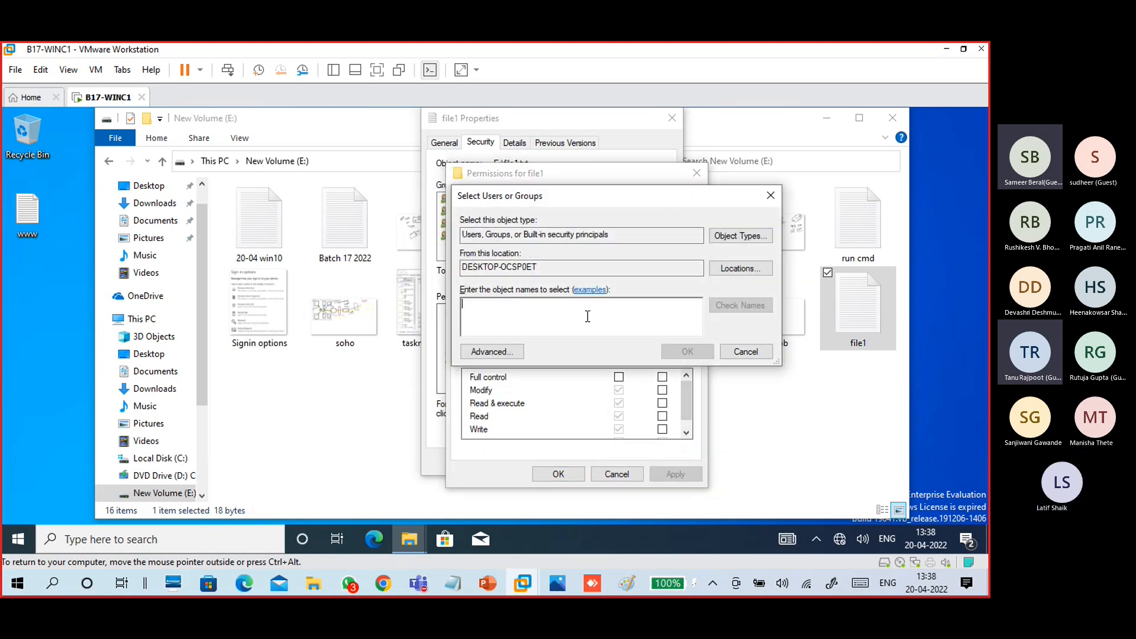
text(student2)
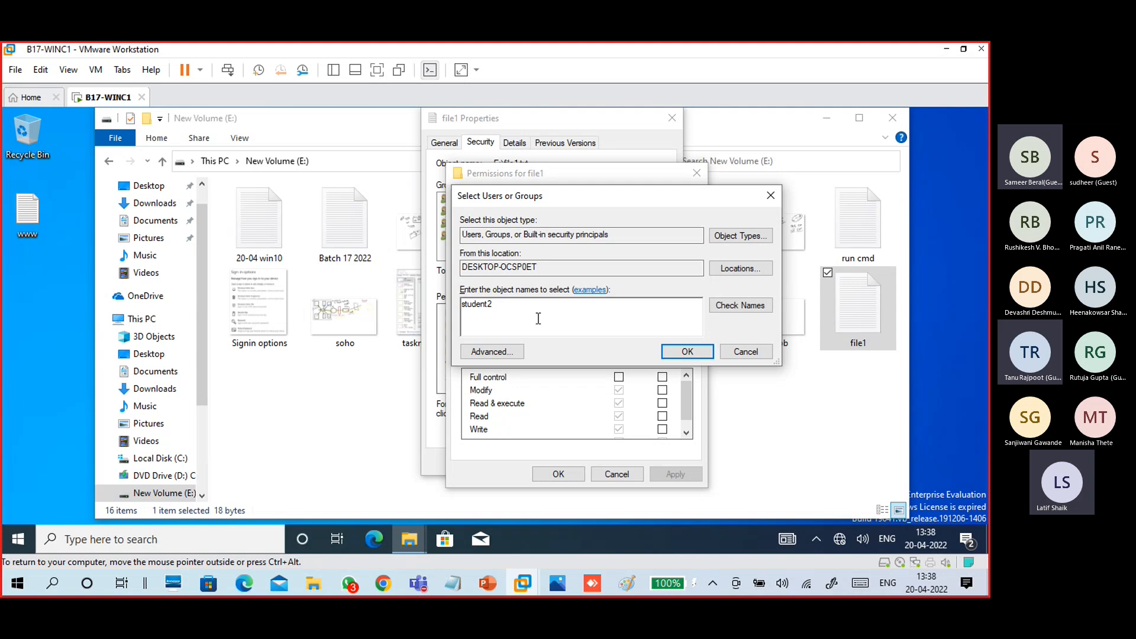
double_click(485, 314)
click(740, 306)
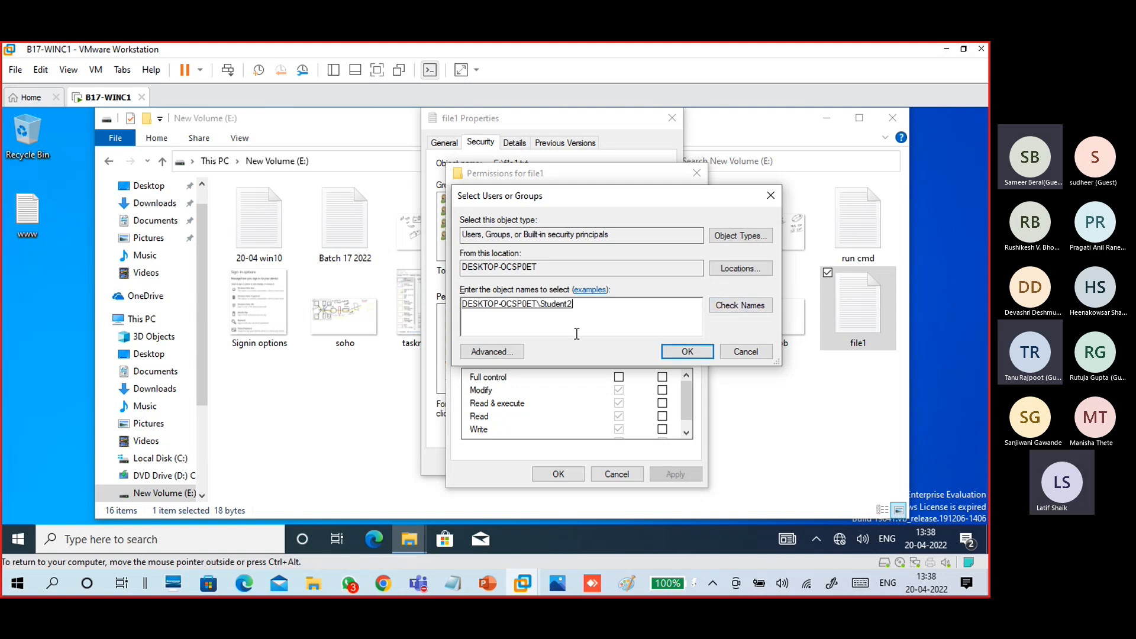
drag(575, 305, 432, 307)
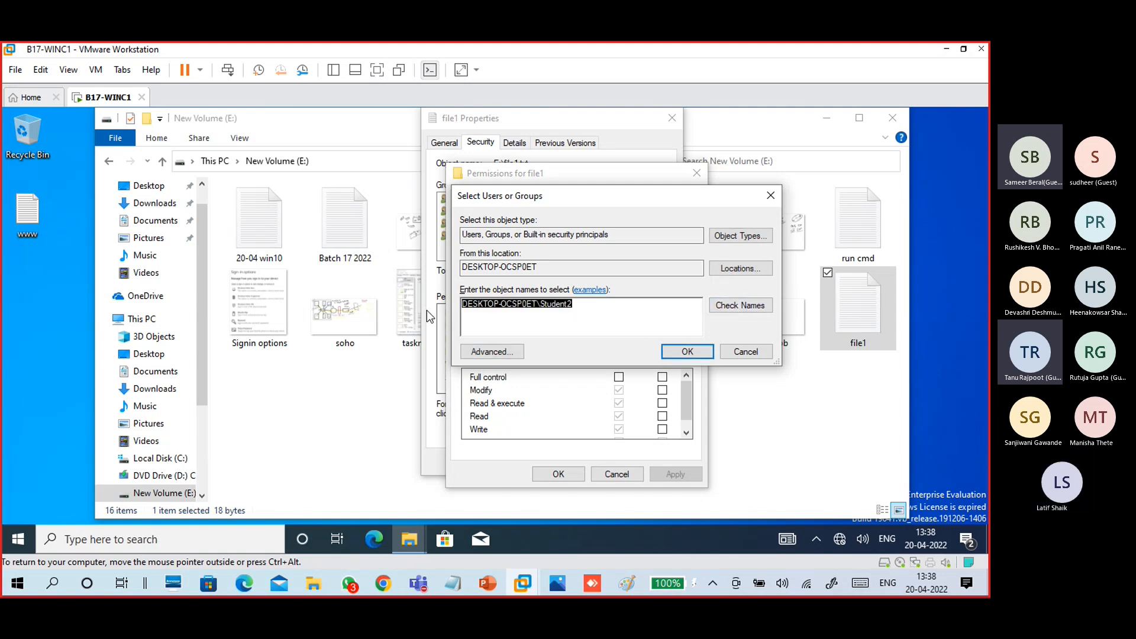
click(687, 351)
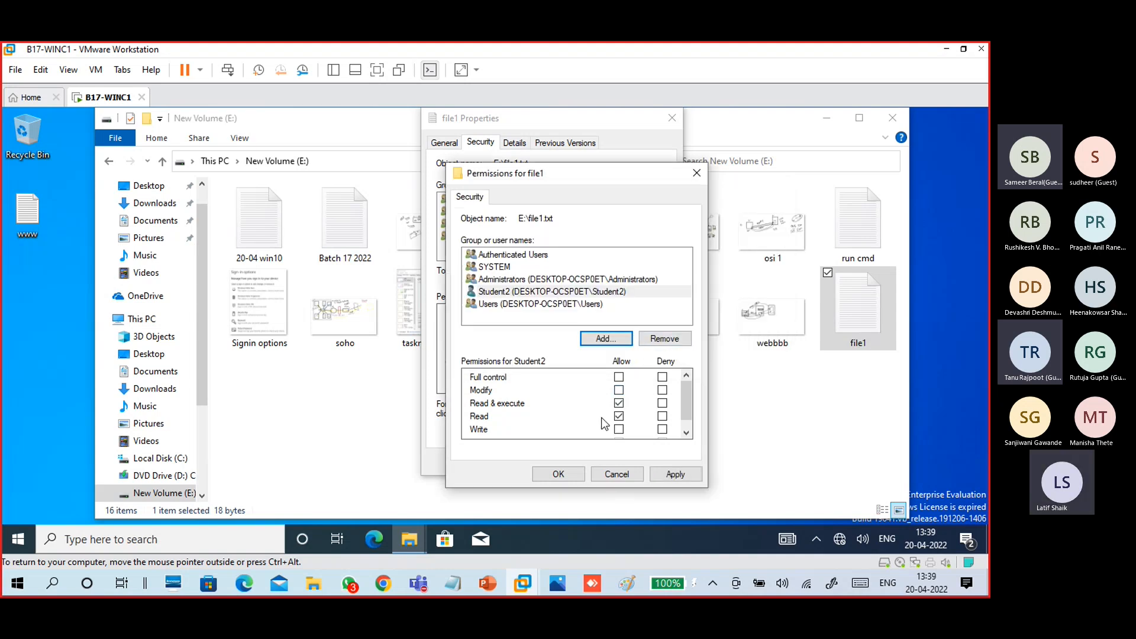
scroll(632, 406, down, 1)
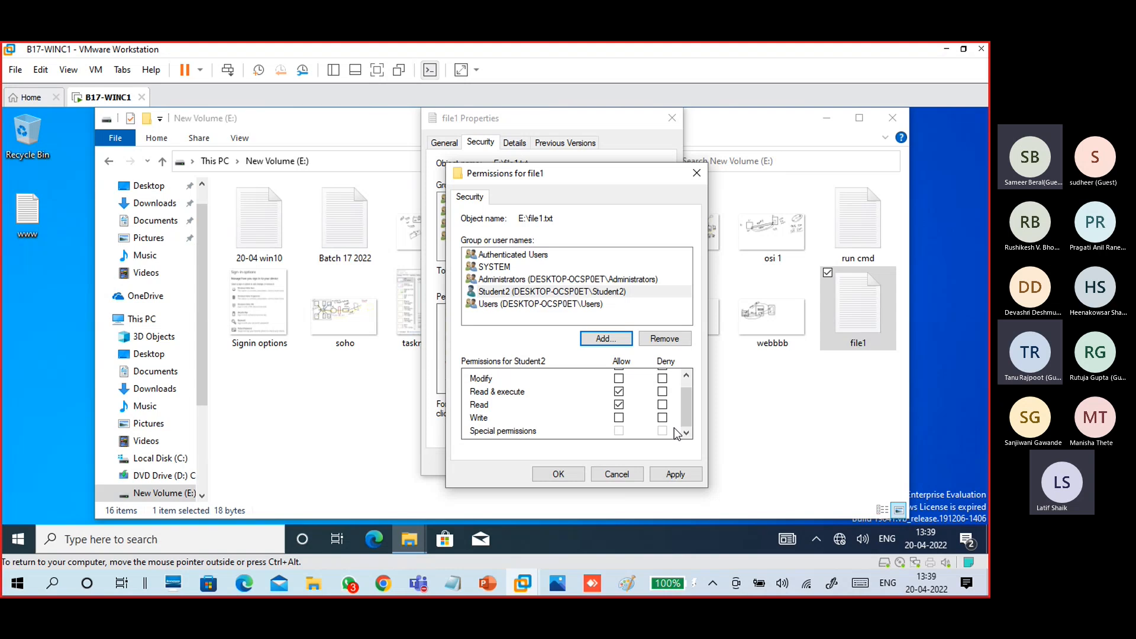
click(525, 255)
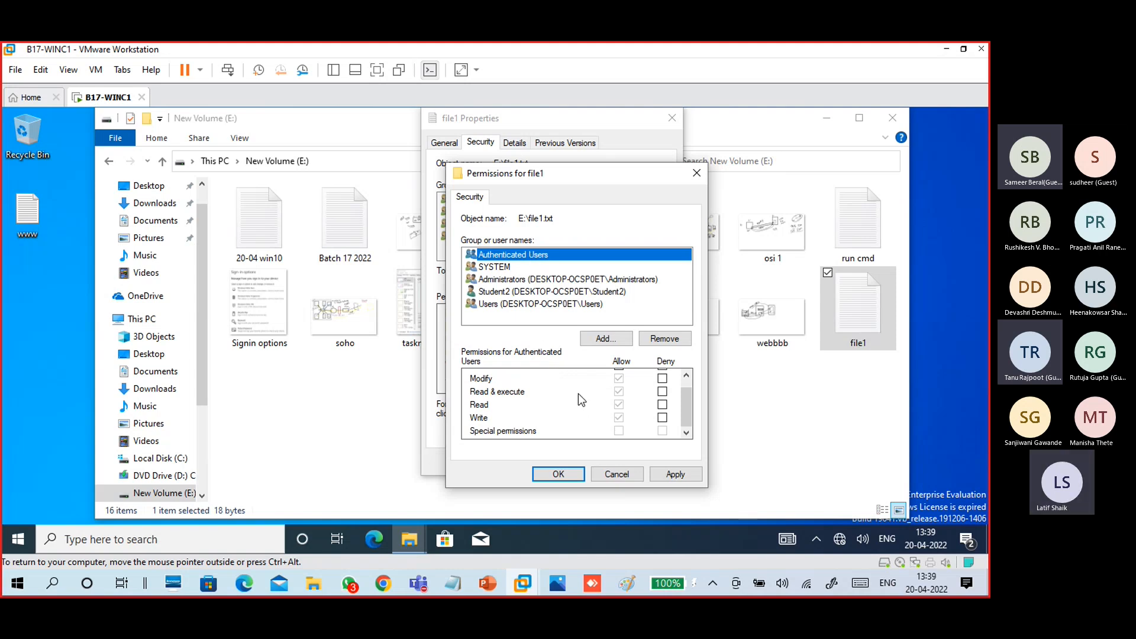
click(531, 292)
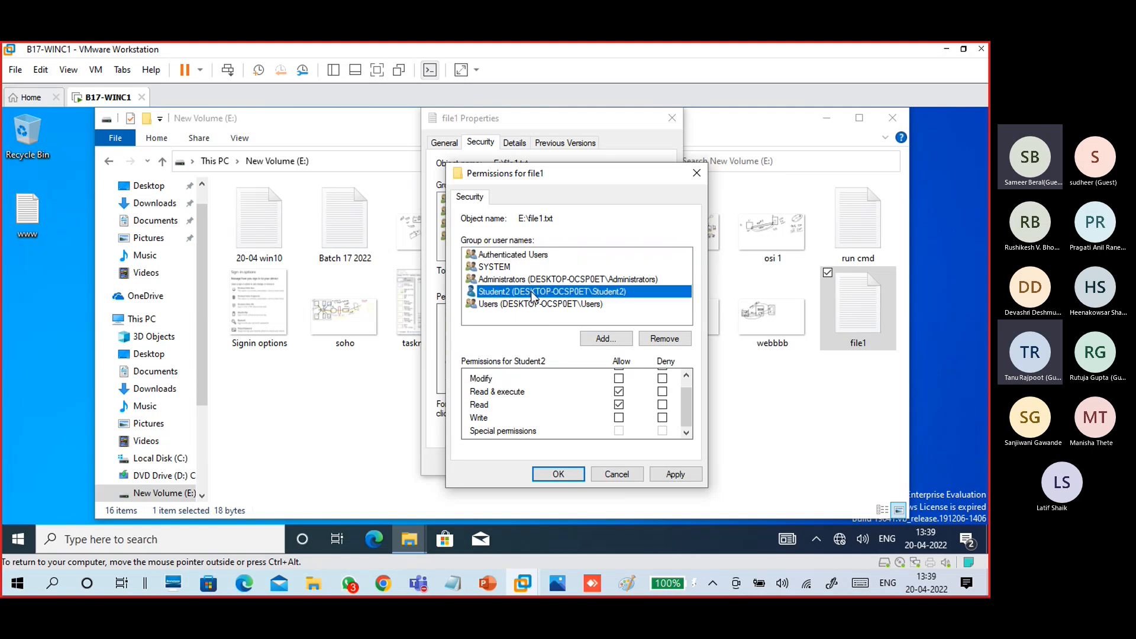
click(662, 418)
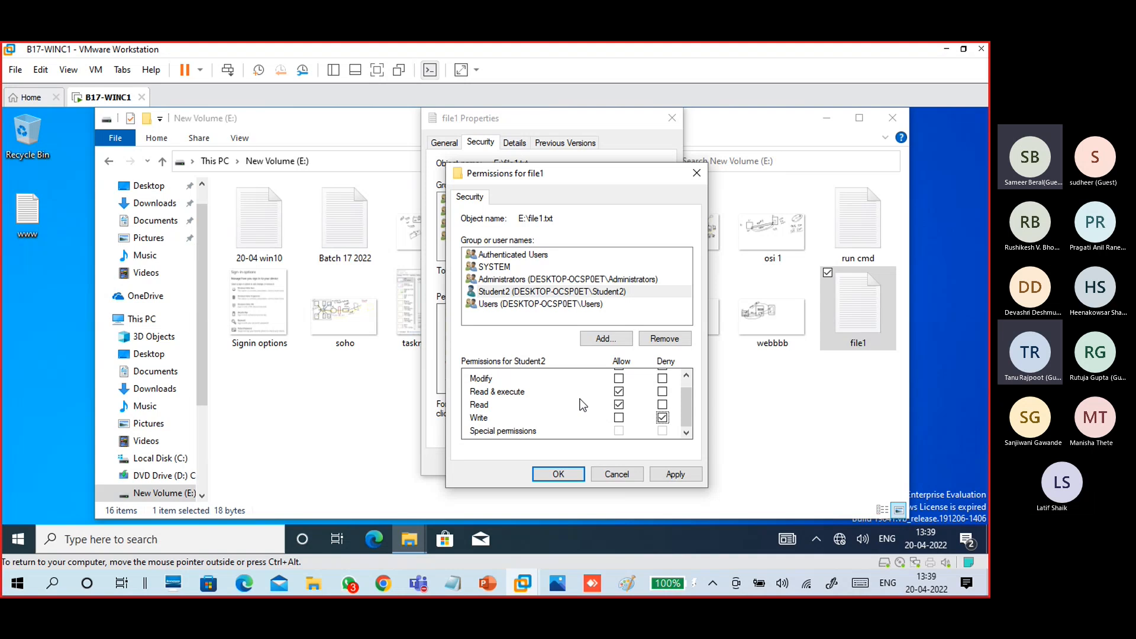
click(630, 471)
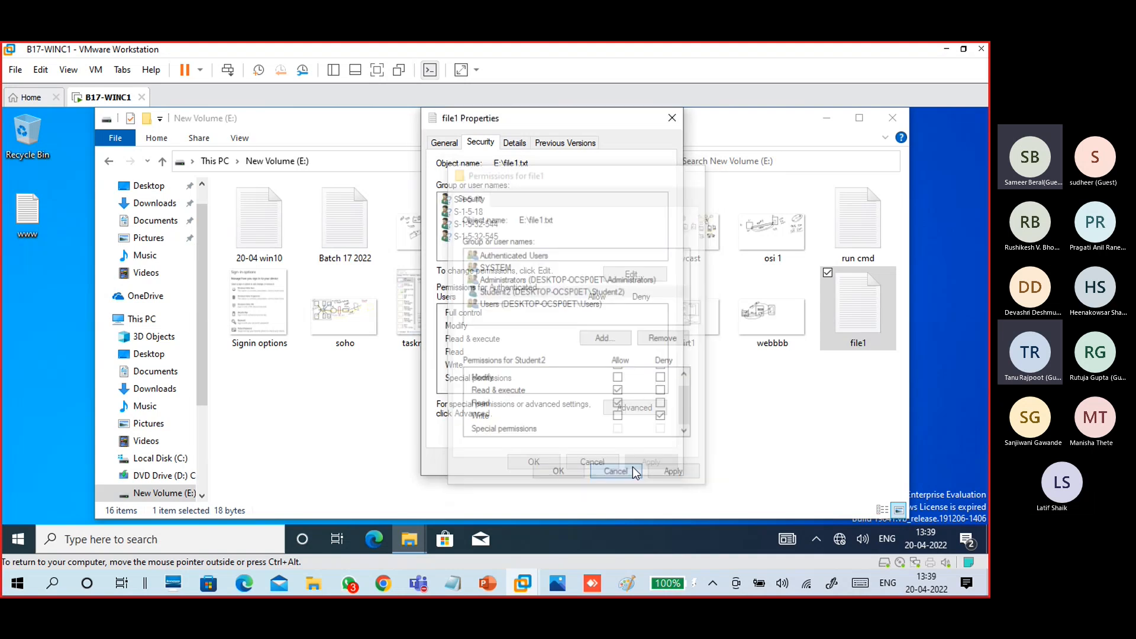
click(588, 466)
click(588, 424)
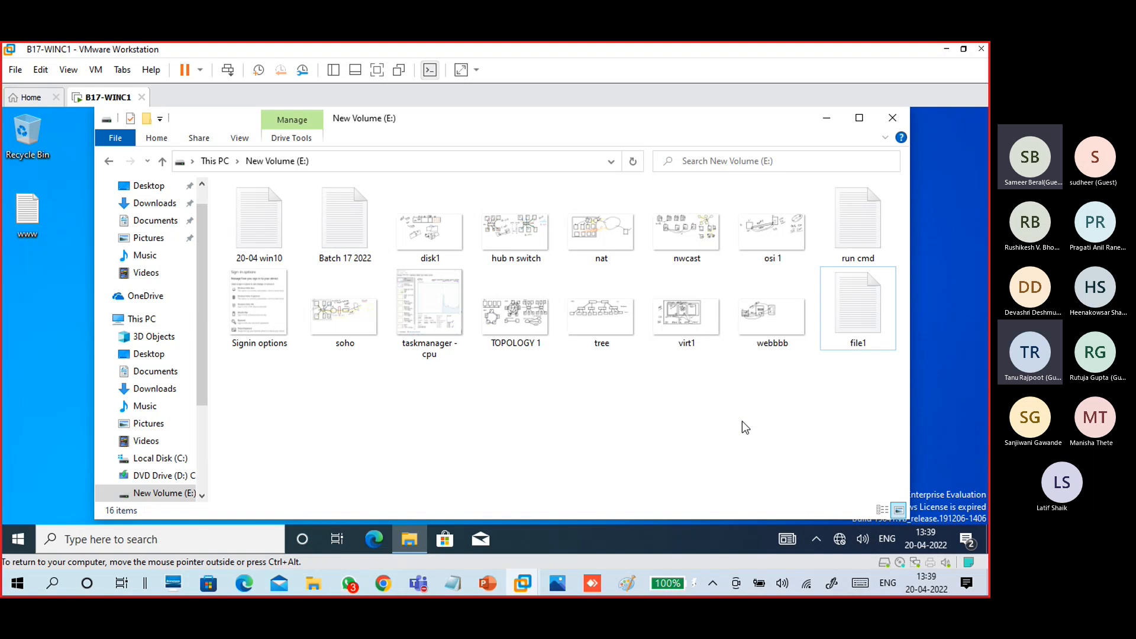
Open file1 from the E: drive to view its text content, and close it without changes.
double_click(874, 322)
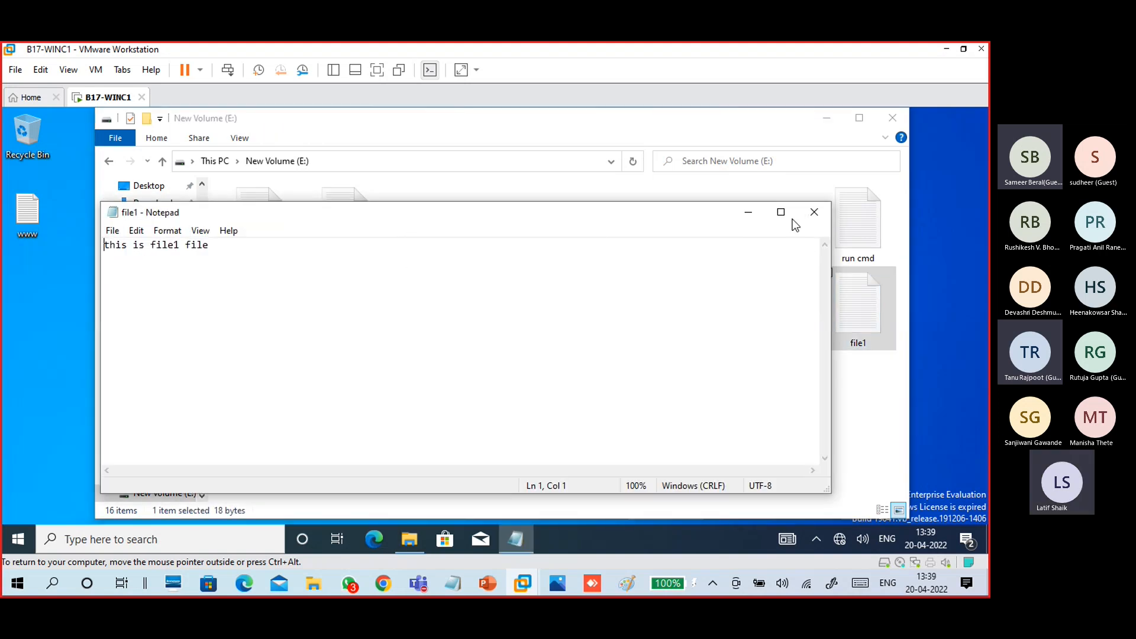
click(814, 212)
click(833, 400)
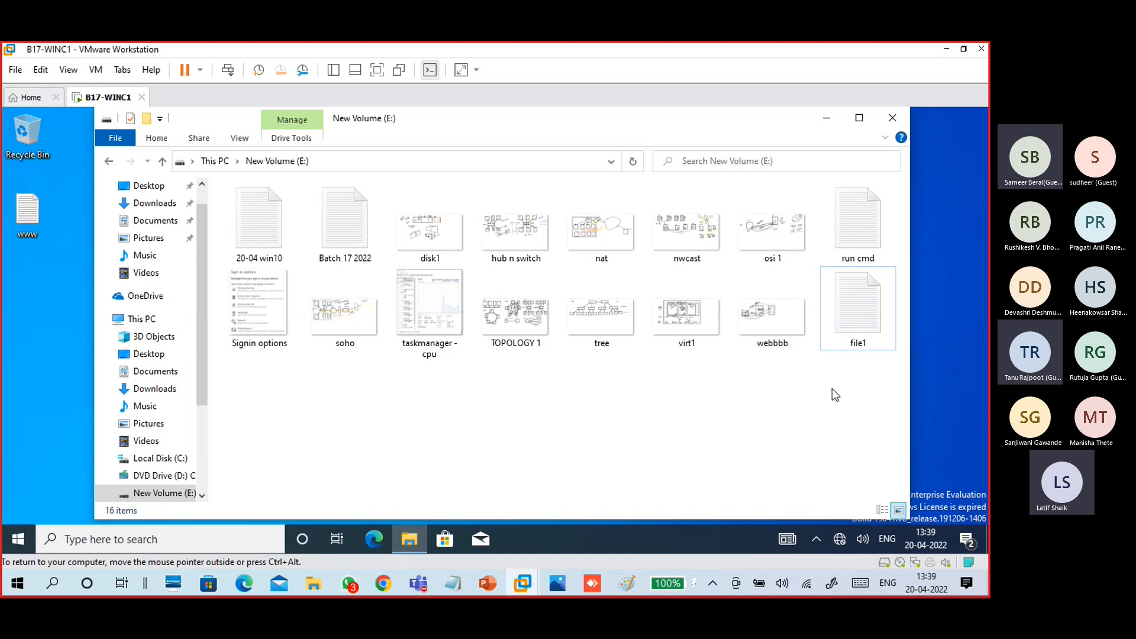
click(854, 324)
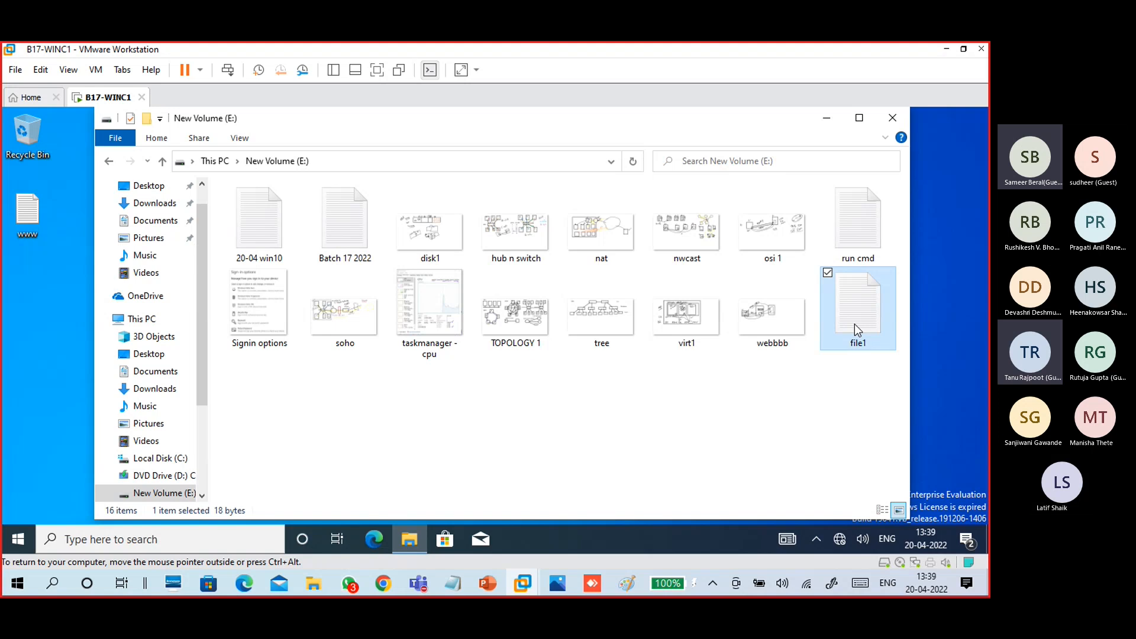
right_click(855, 324)
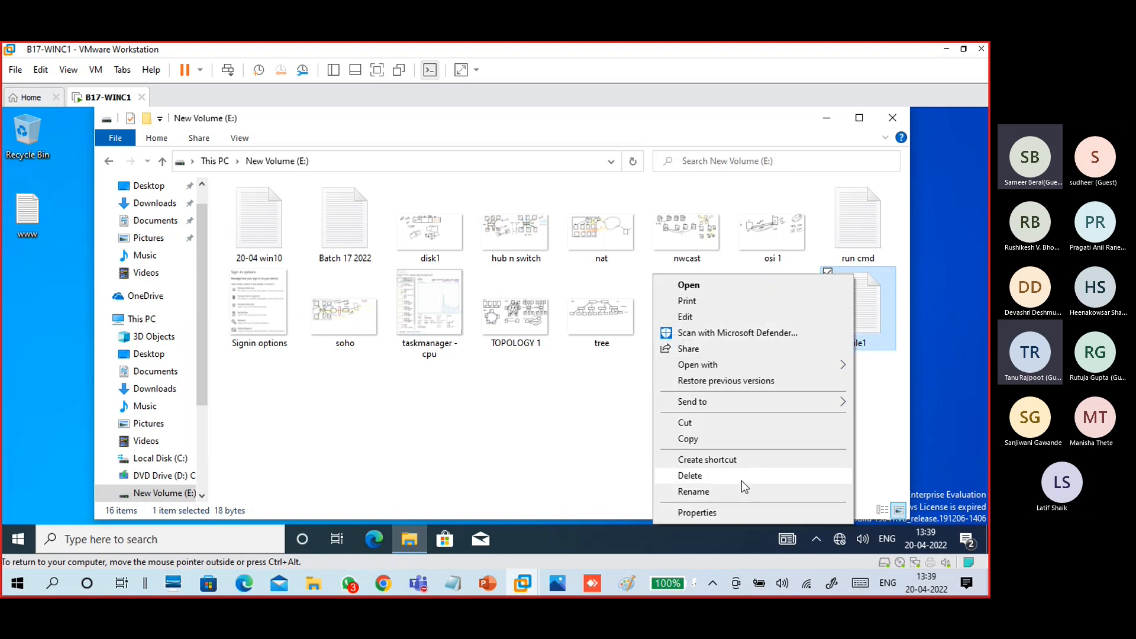
click(744, 512)
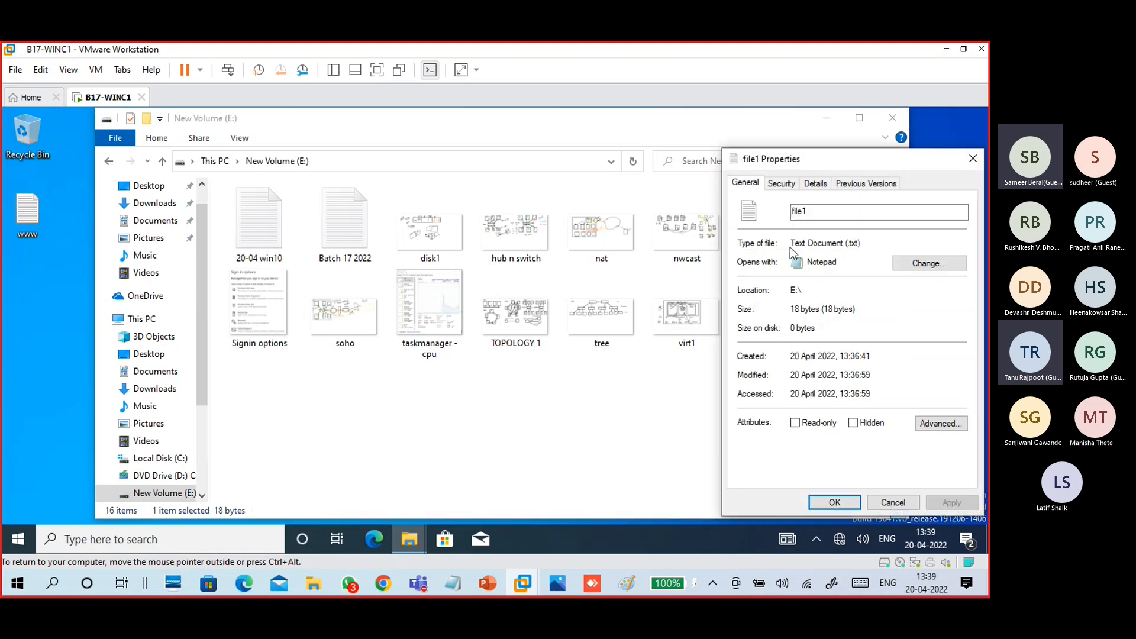
drag(815, 158, 521, 153)
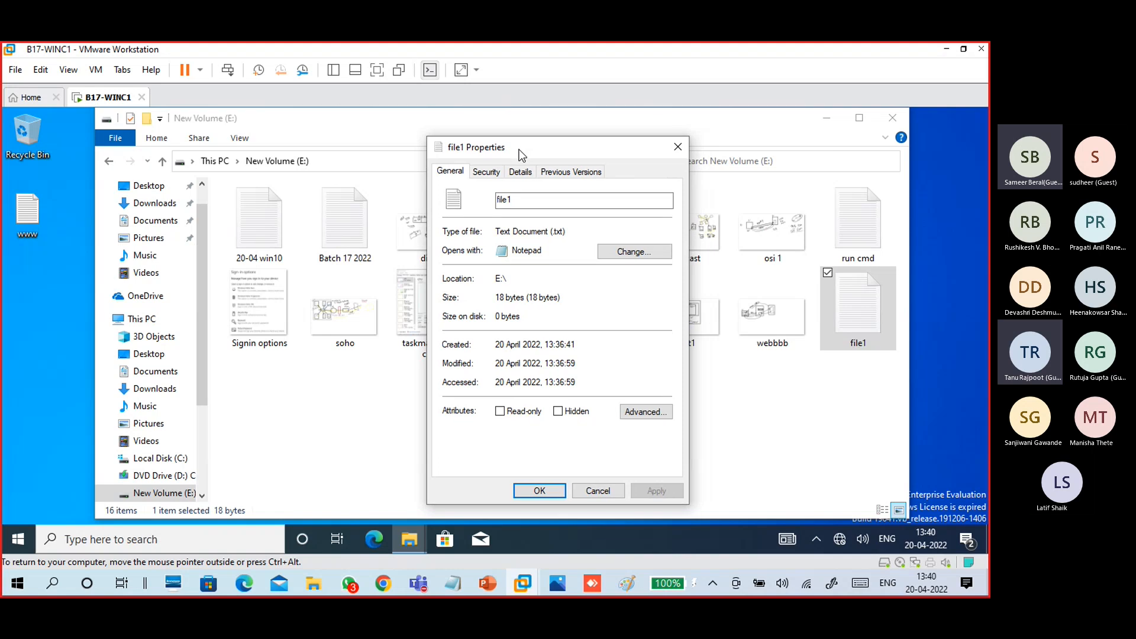
click(589, 494)
click(586, 492)
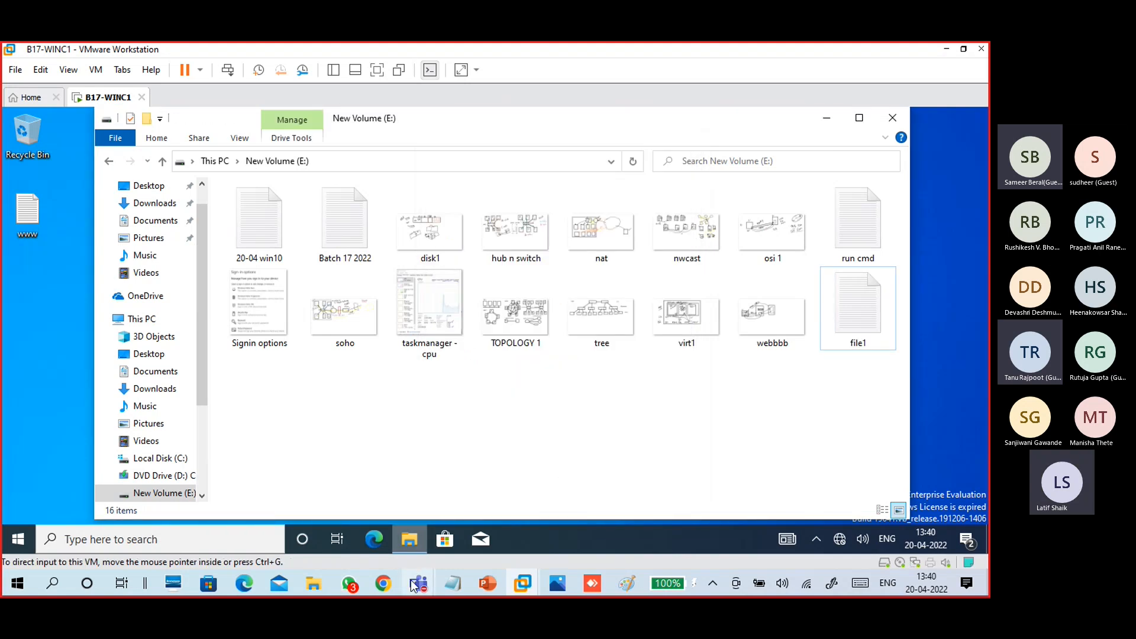
Switch to the Microsoft Teams meeting to check the chat, and minimize the meeting window.
mouse_move(418, 581)
click(475, 505)
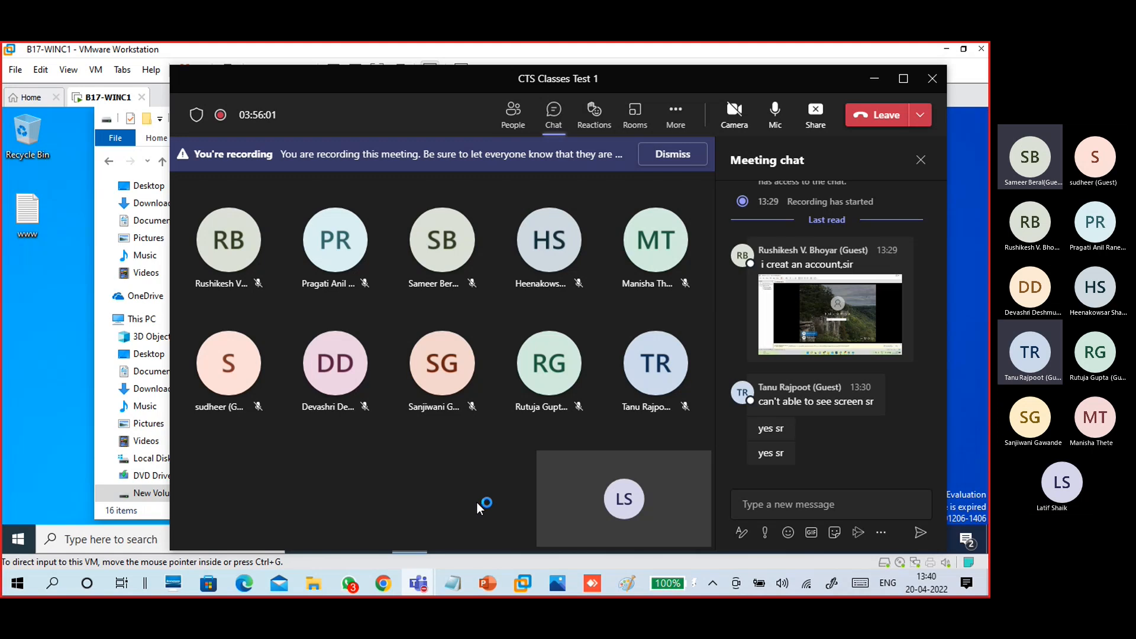
click(875, 77)
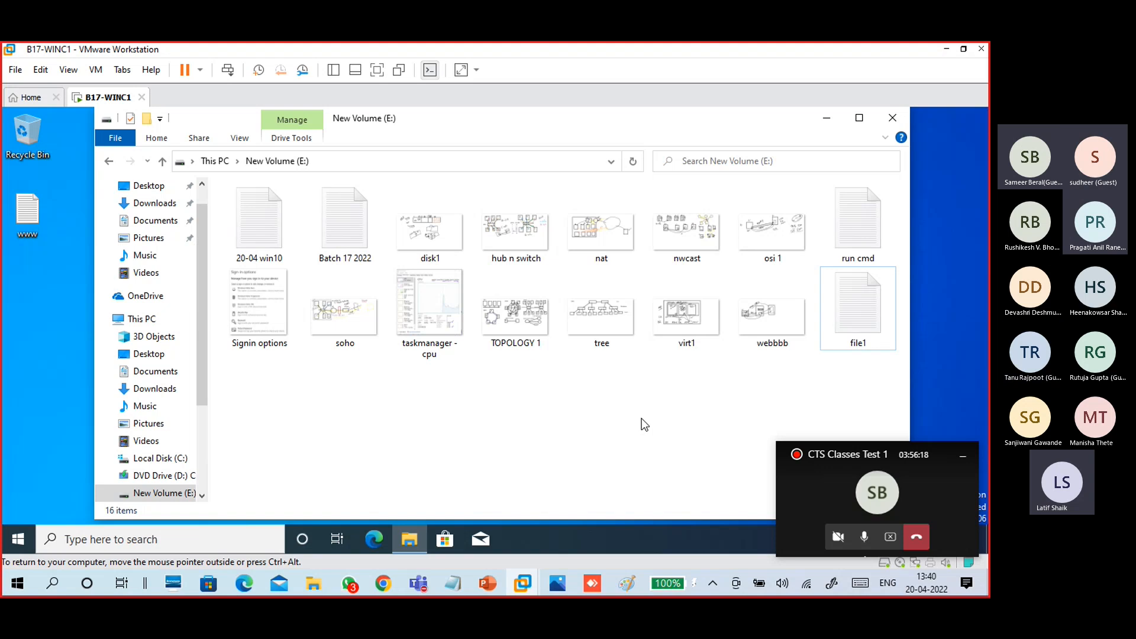
Open file1's properties and bring up its security permissions for editing.
click(882, 347)
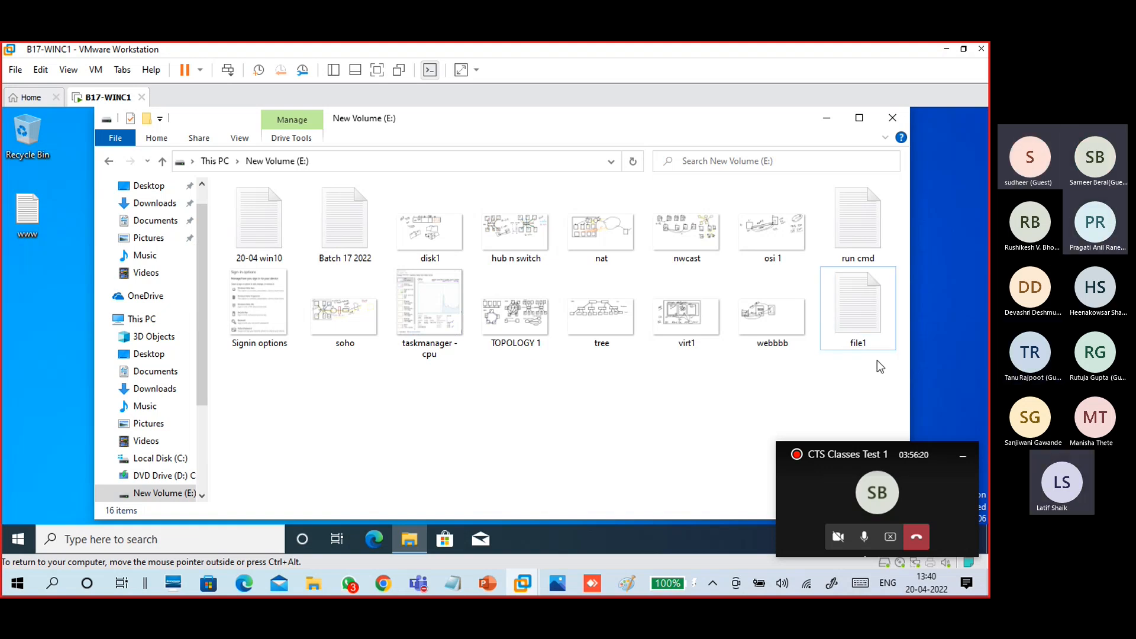
right_click(869, 332)
click(701, 513)
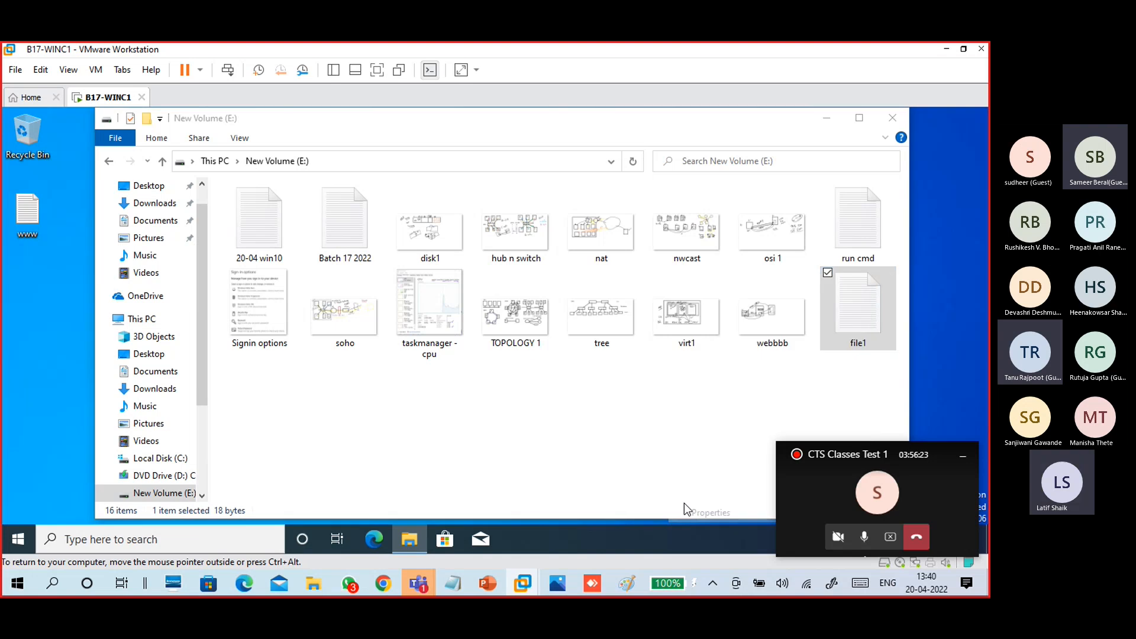
drag(765, 159, 460, 150)
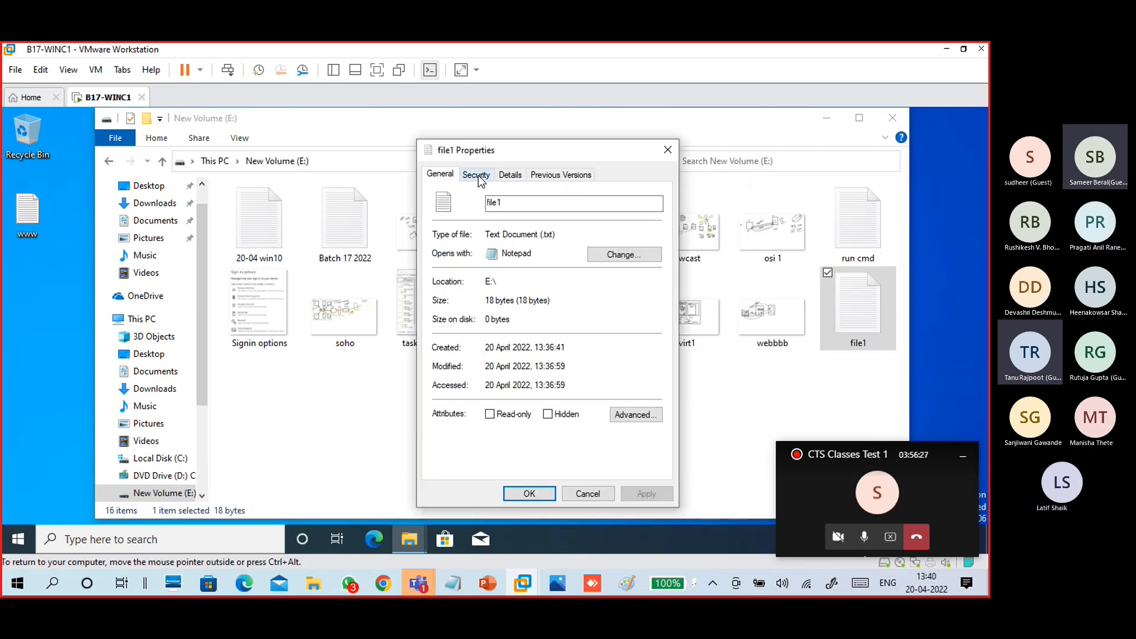
click(478, 175)
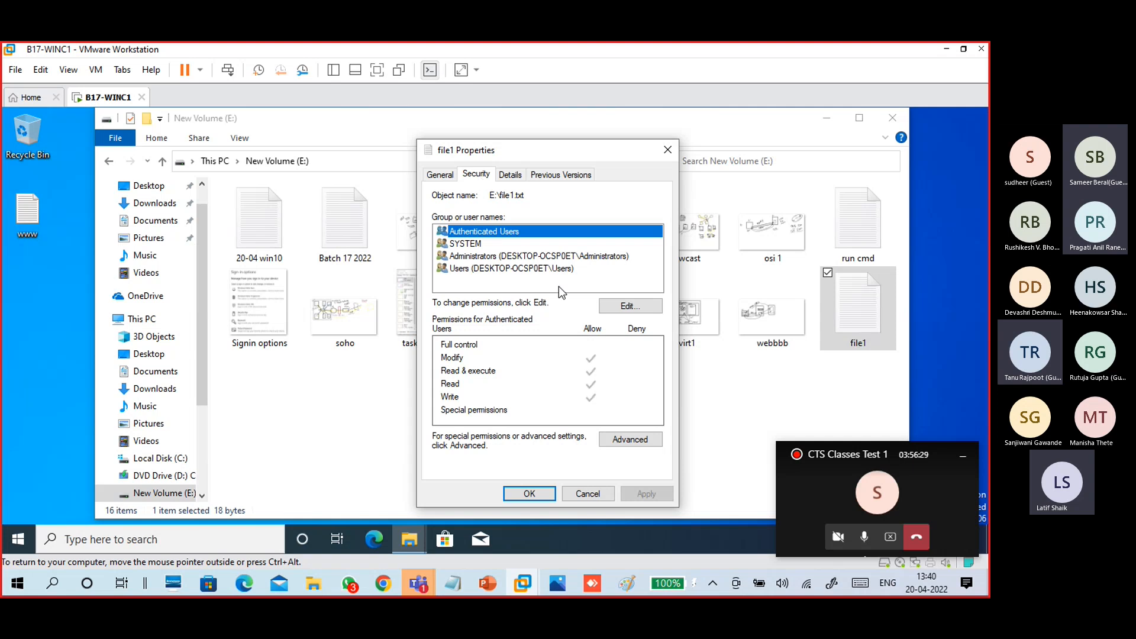
click(616, 313)
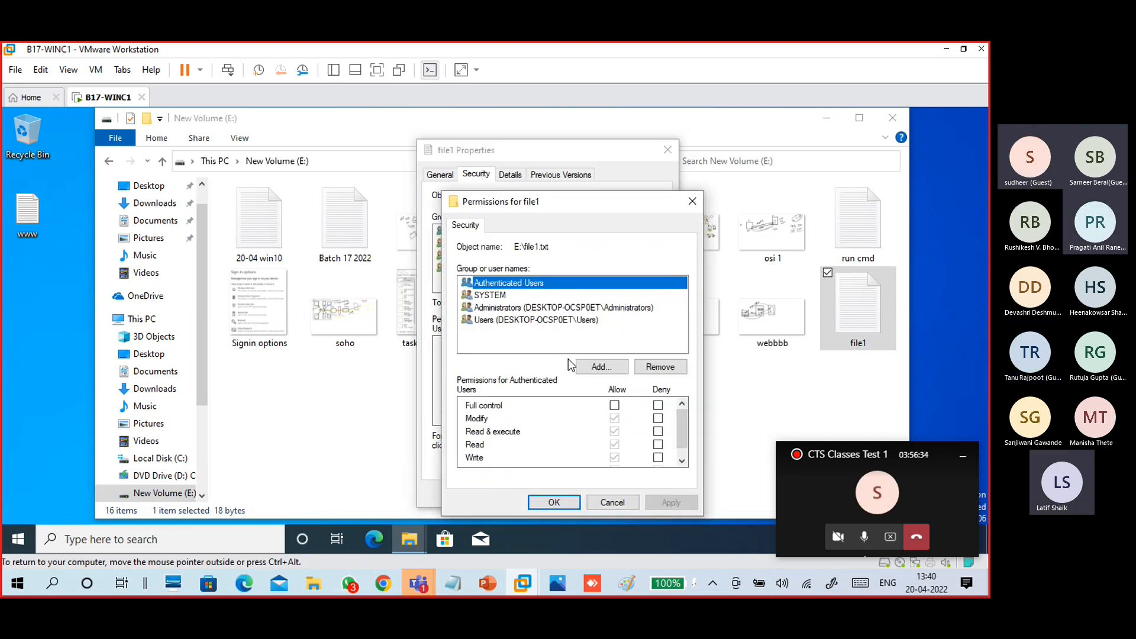
Add the user student2 to file1's permissions, checking the name before accepting it, and select that user's entry.
click(601, 367)
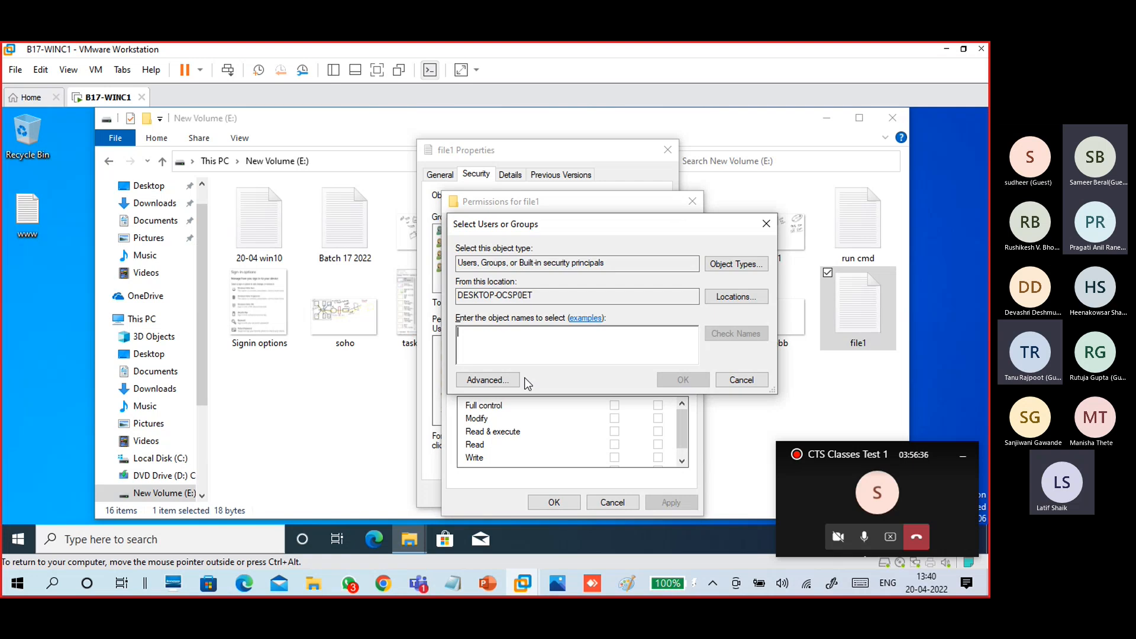
text(stud)
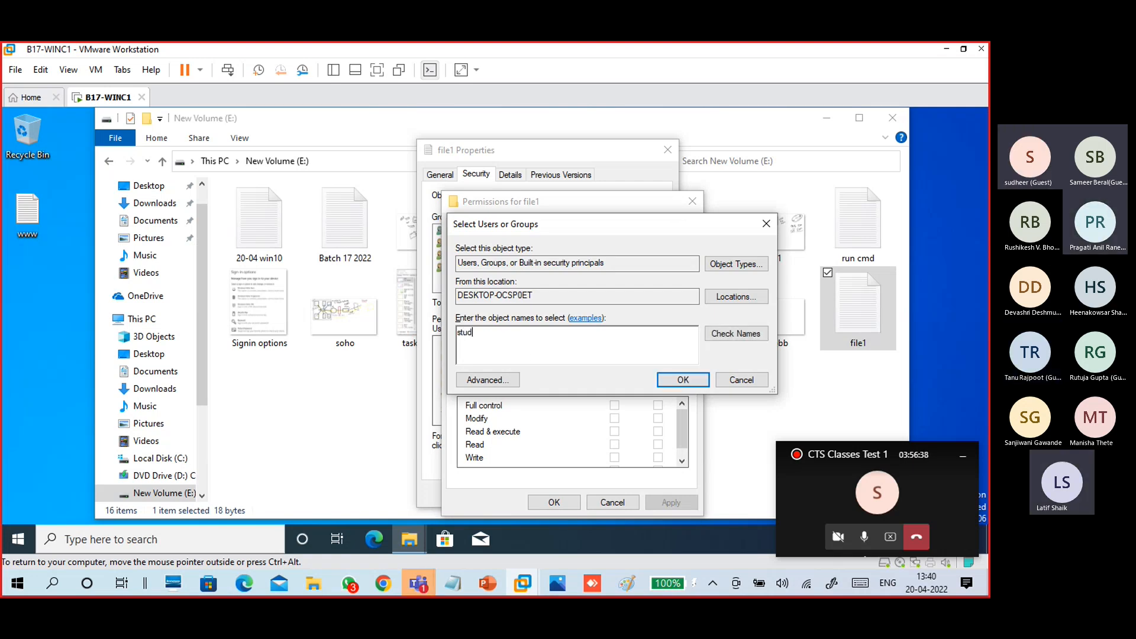
text(ent2)
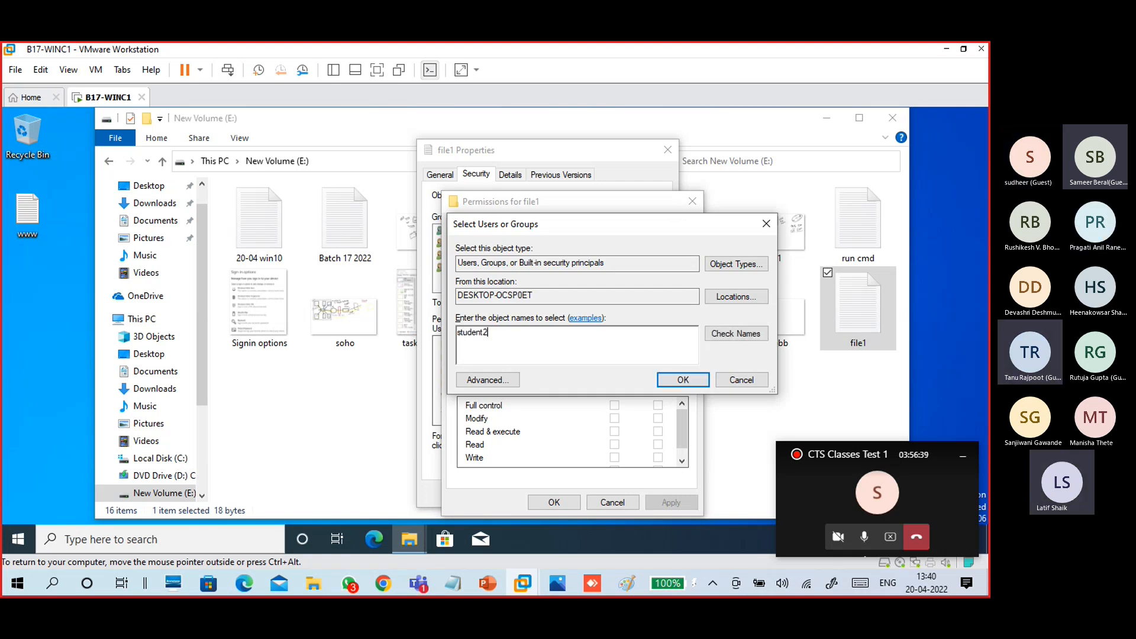
click(719, 335)
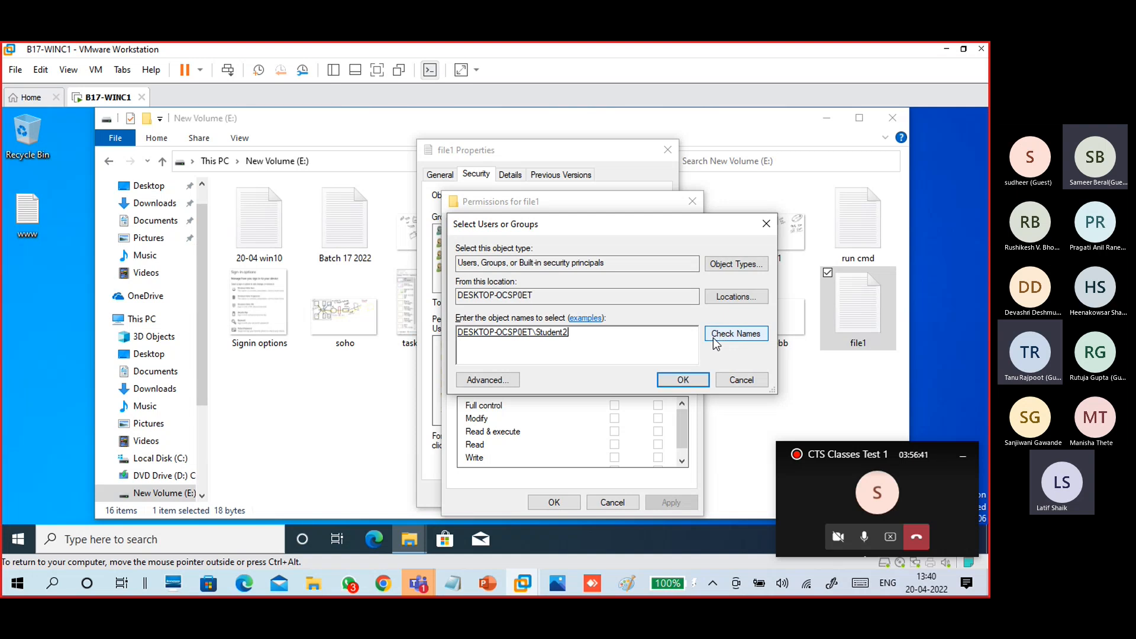
click(501, 342)
click(665, 382)
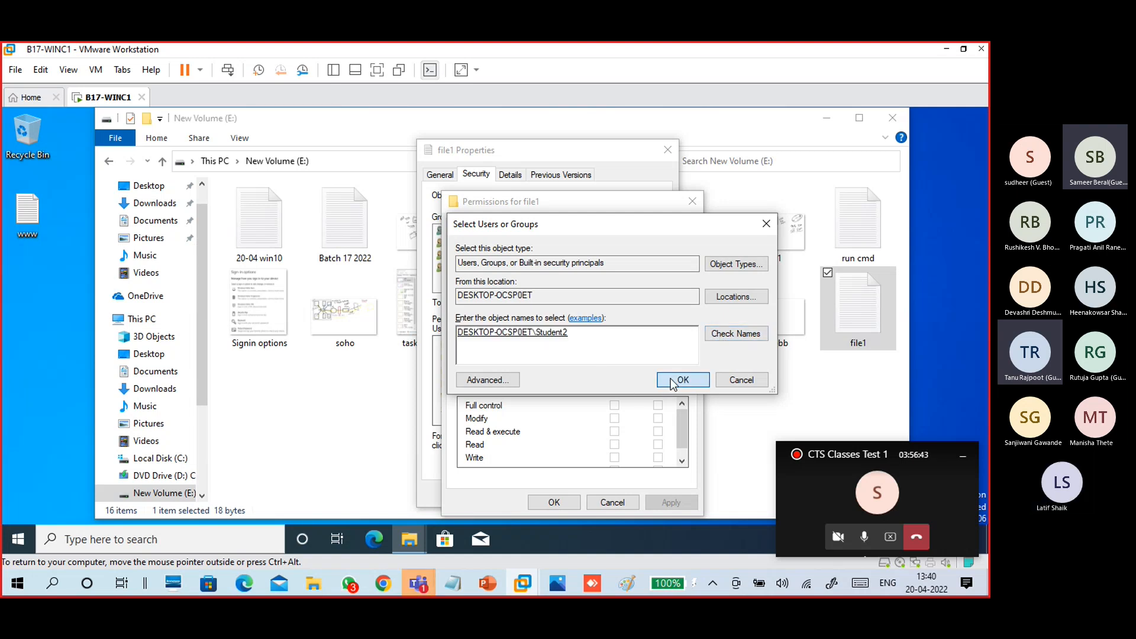
click(516, 321)
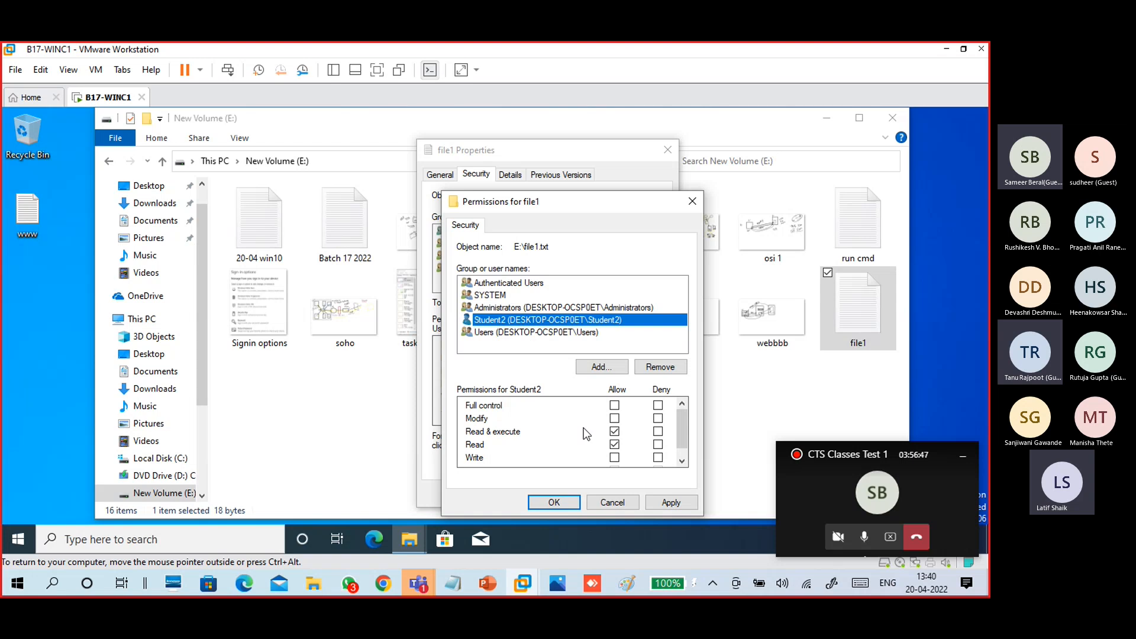
Deny the Write permission on file1 for Student2, apply and confirm the deny entry, and close the permissions and properties.
click(659, 458)
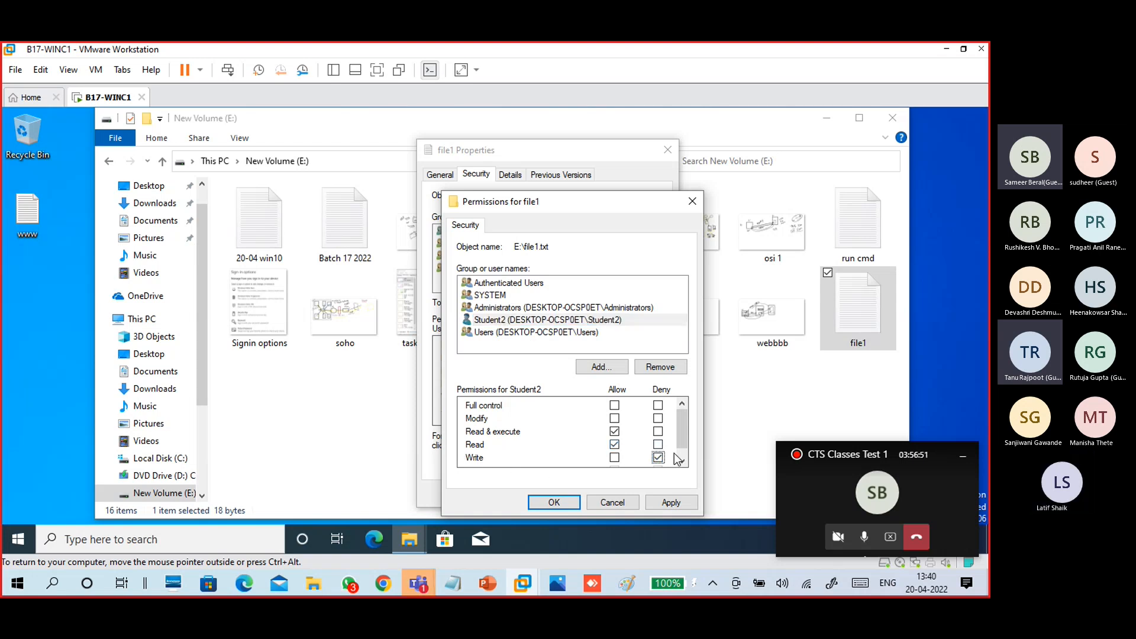
click(666, 500)
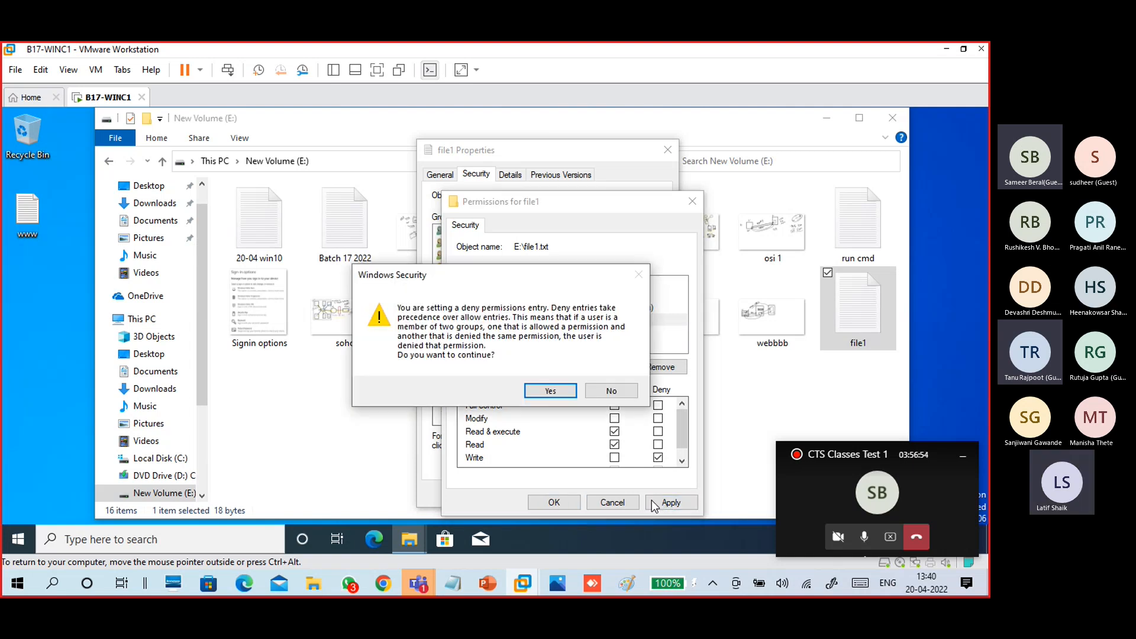
click(539, 401)
click(559, 500)
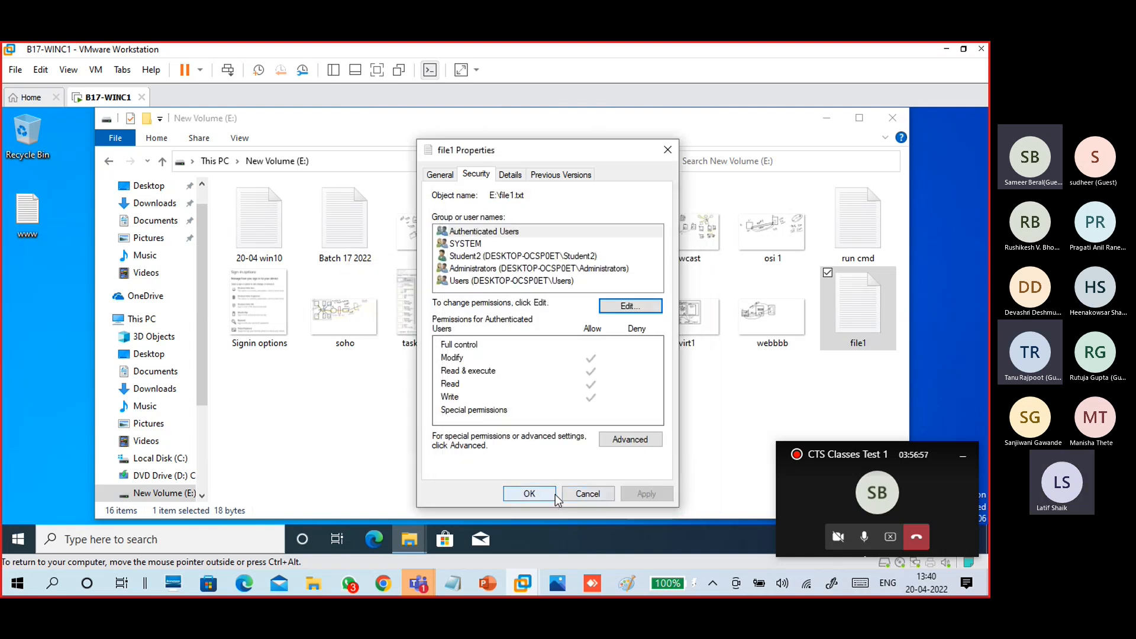
click(556, 495)
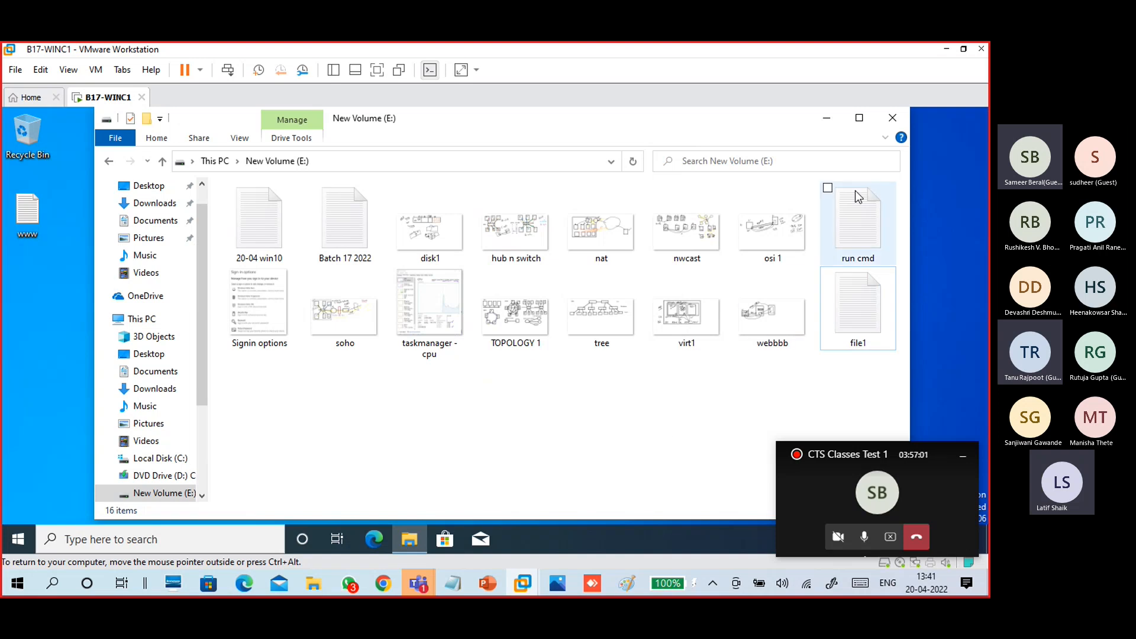
Close the New Volume (E:) window and sign the Student1 account out of Windows in the virtual machine.
click(887, 120)
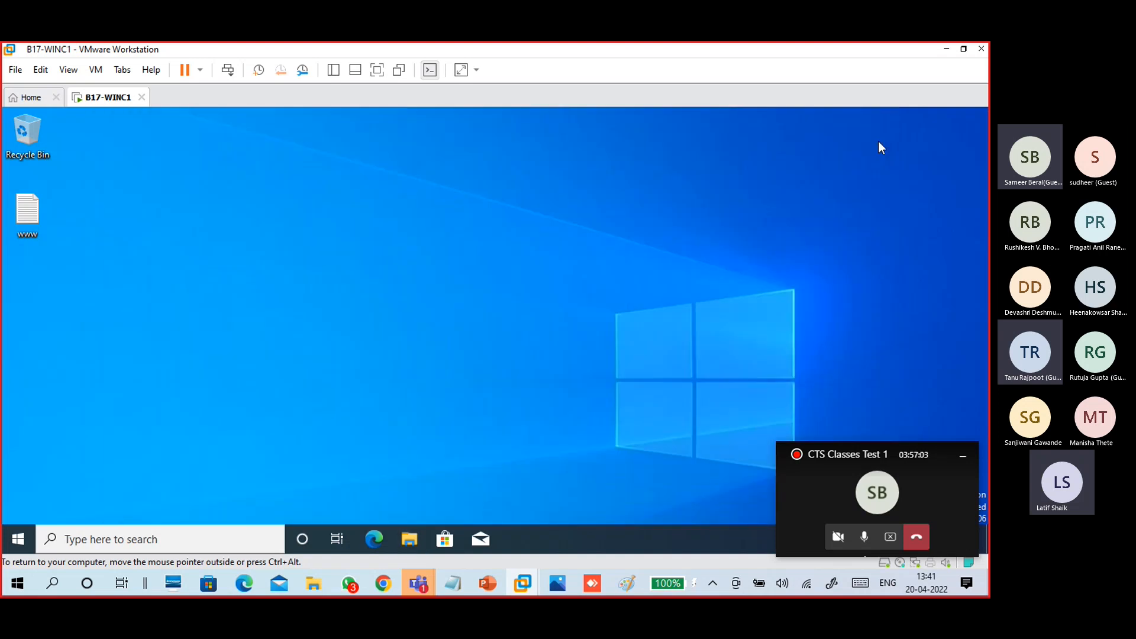
click(21, 526)
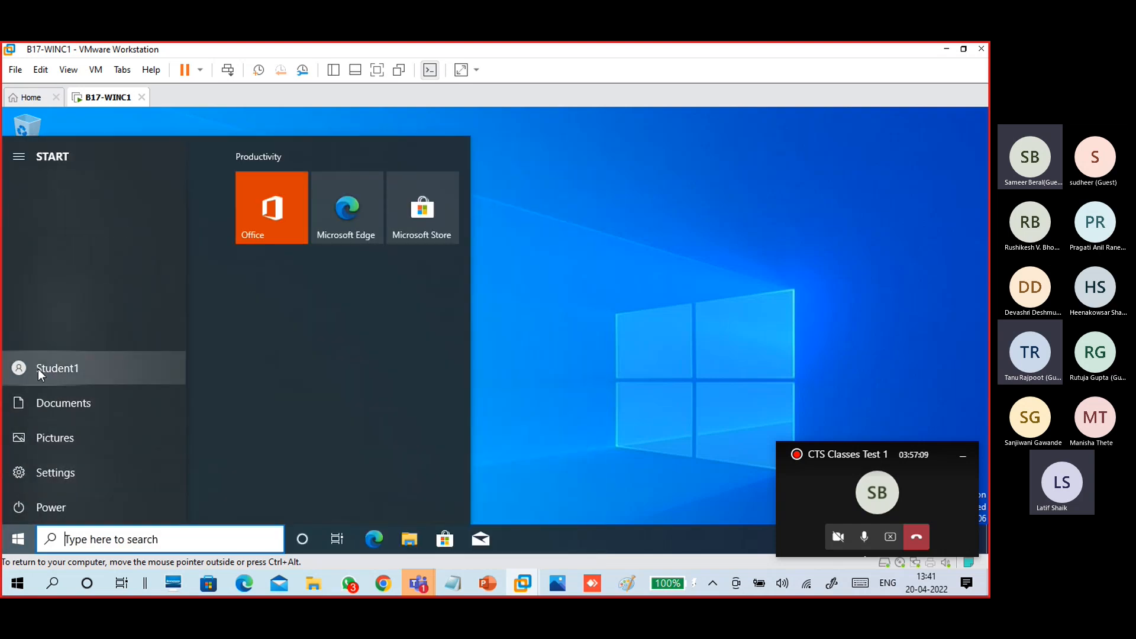
click(38, 368)
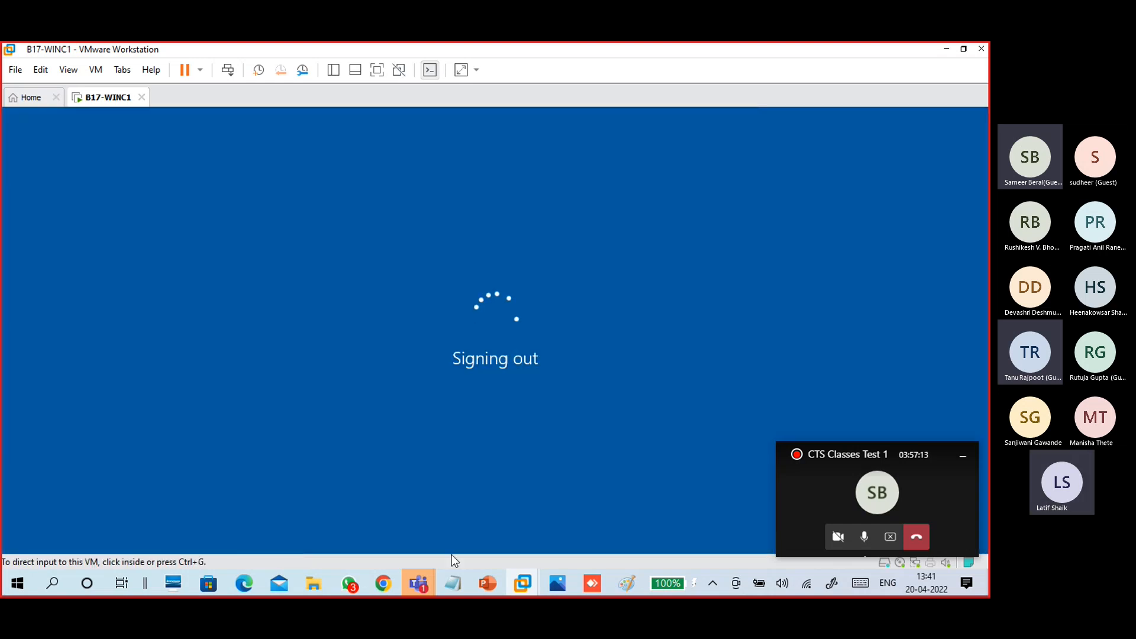
Check the Teams meeting chat while the account signs out, and return to the virtual machine's lock screen.
mouse_move(435, 577)
click(416, 541)
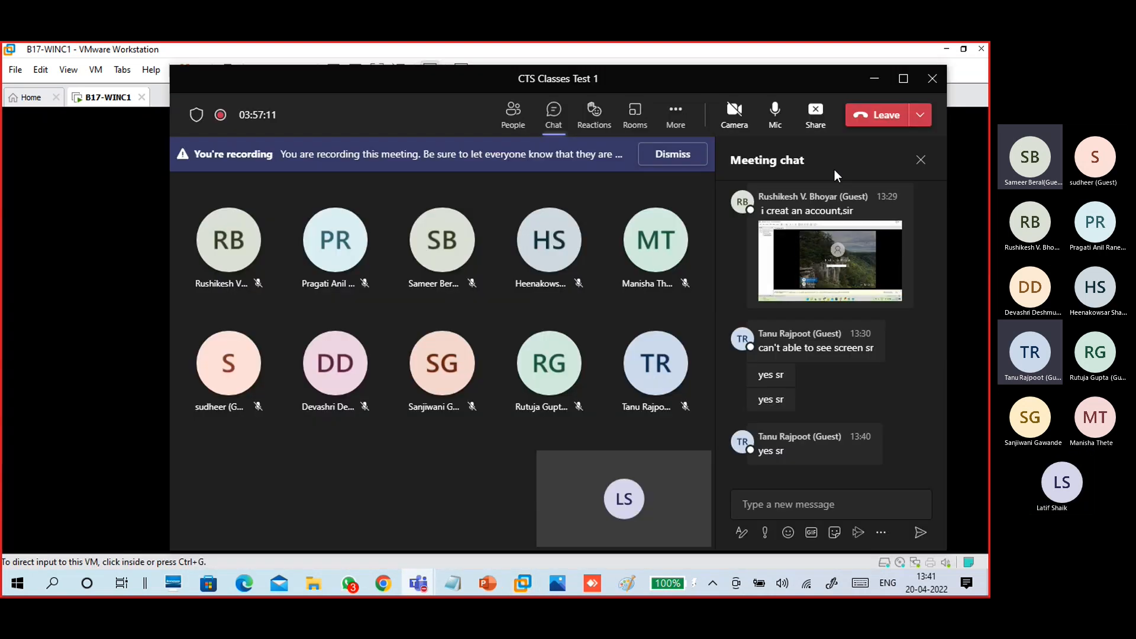
click(876, 77)
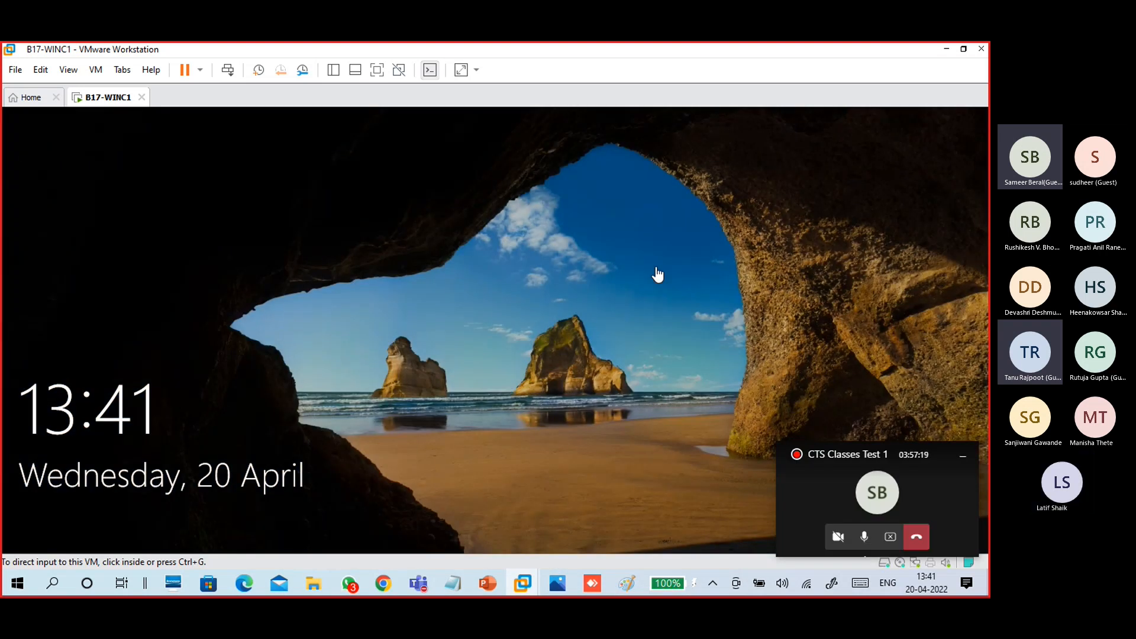
click(494, 397)
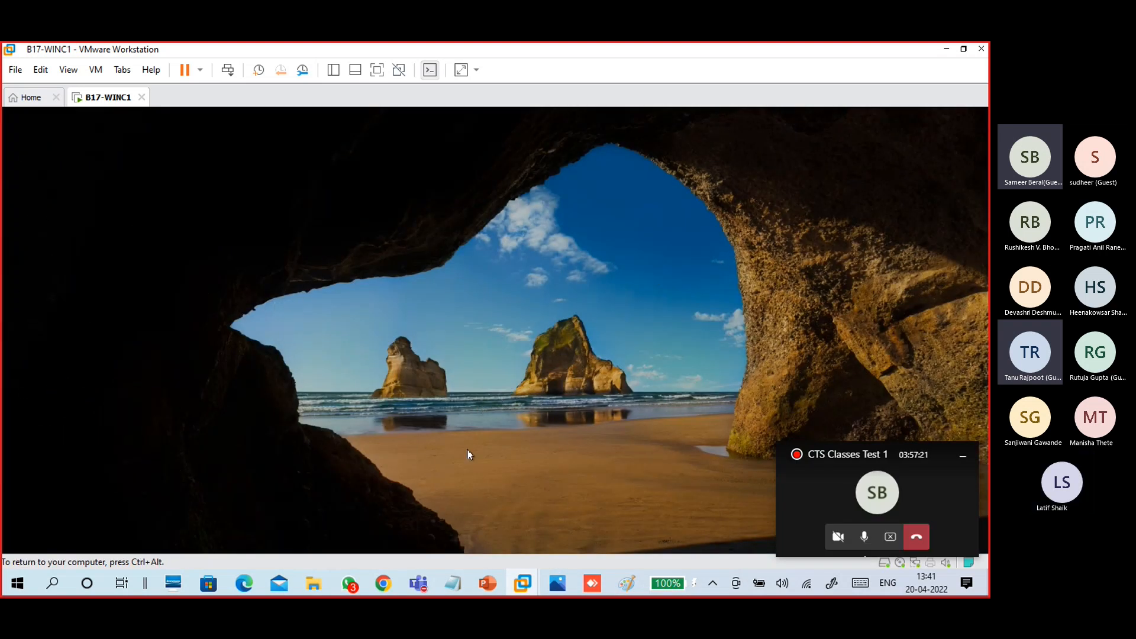
Dismiss the lock screen, choose the Student2 account and sign in to Windows.
text(•)
key(BackSpace)
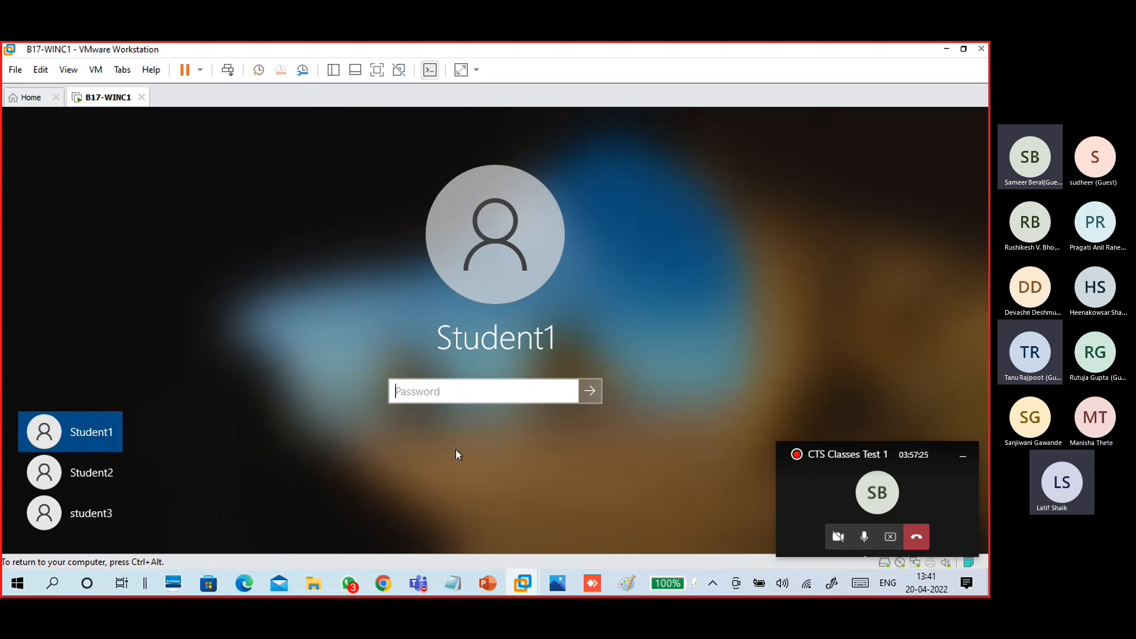
click(112, 471)
click(466, 384)
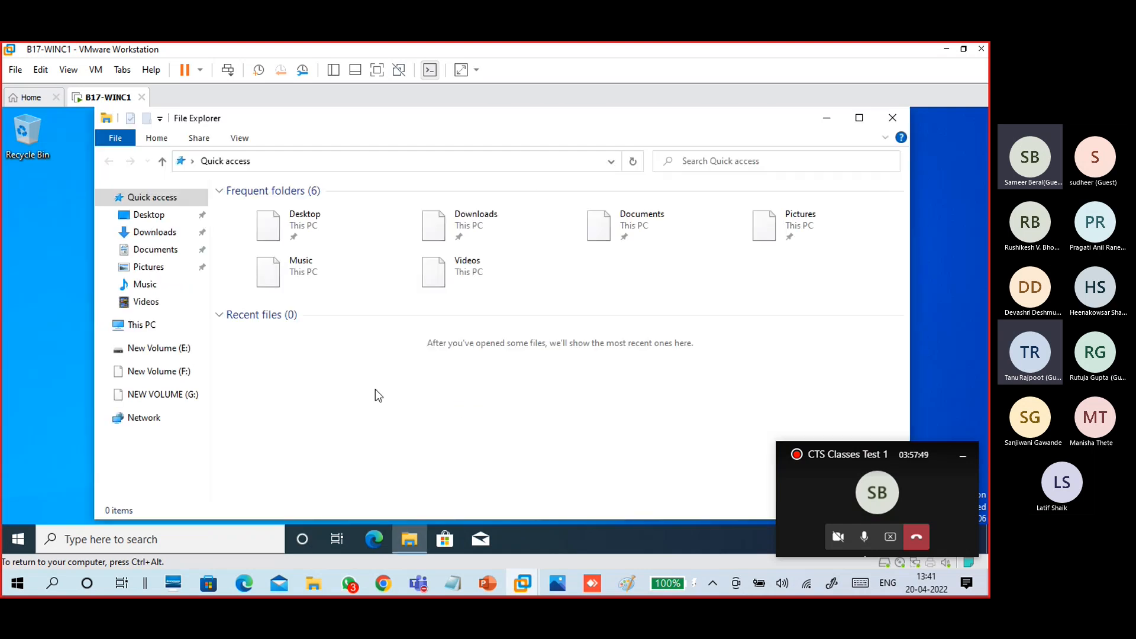
Look through This PC and Local Disk (C:) in File Explorer, and open New Volume (E:).
click(145, 327)
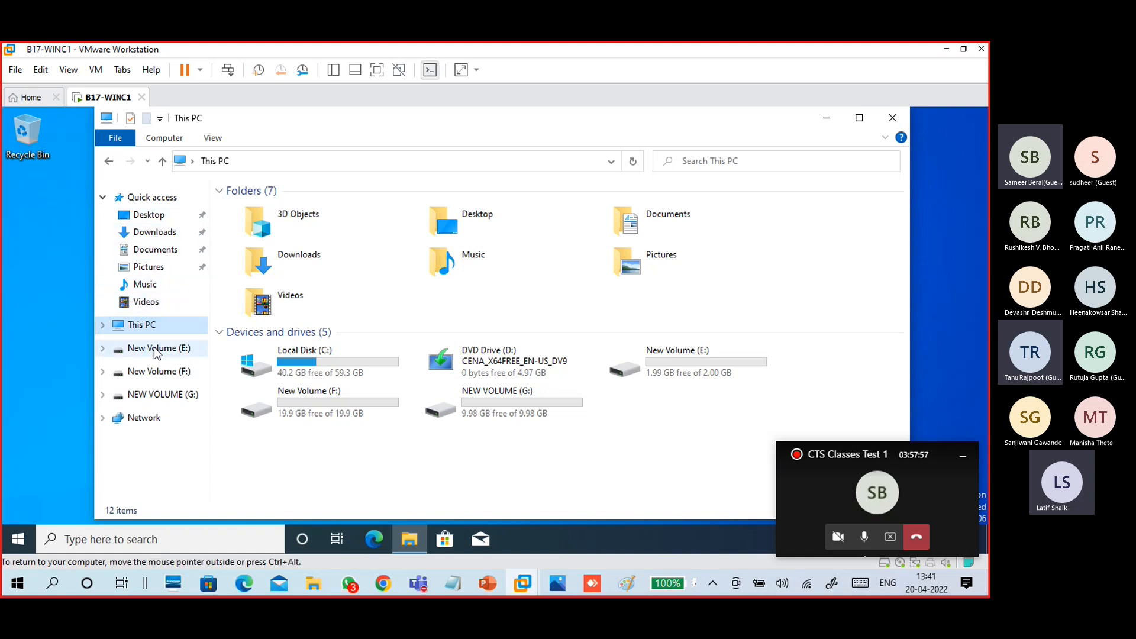
double_click(301, 375)
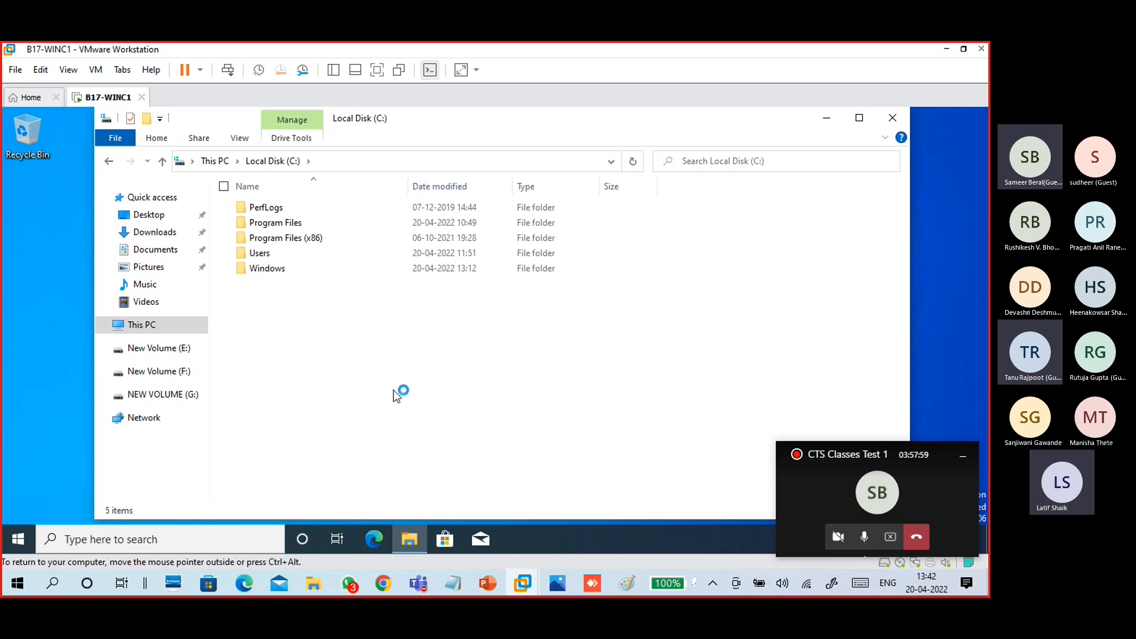
click(155, 371)
click(173, 350)
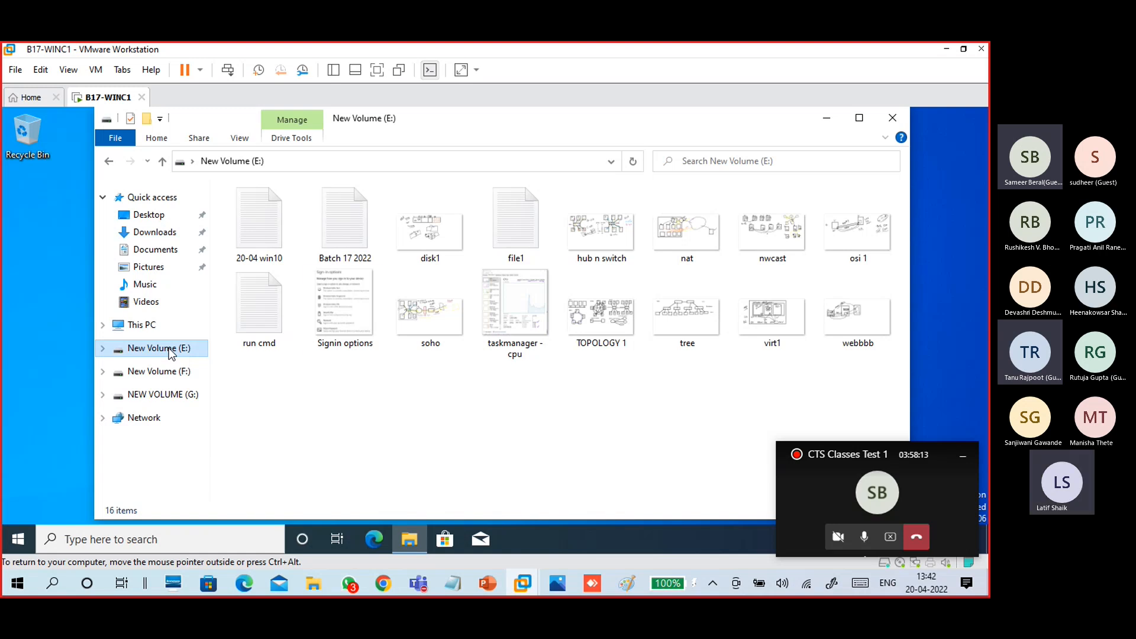
Open file1 from New Volume (E:) and add the text "add line to file1" below its existing line.
click(519, 243)
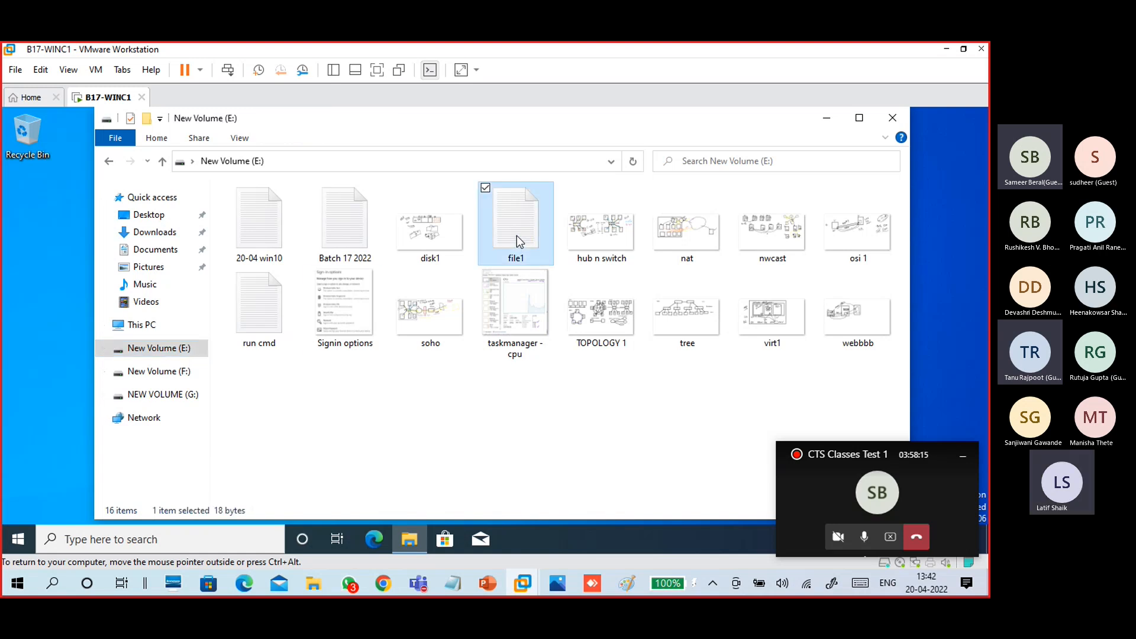
double_click(517, 235)
drag(349, 194, 399, 166)
drag(240, 199, 134, 199)
click(170, 251)
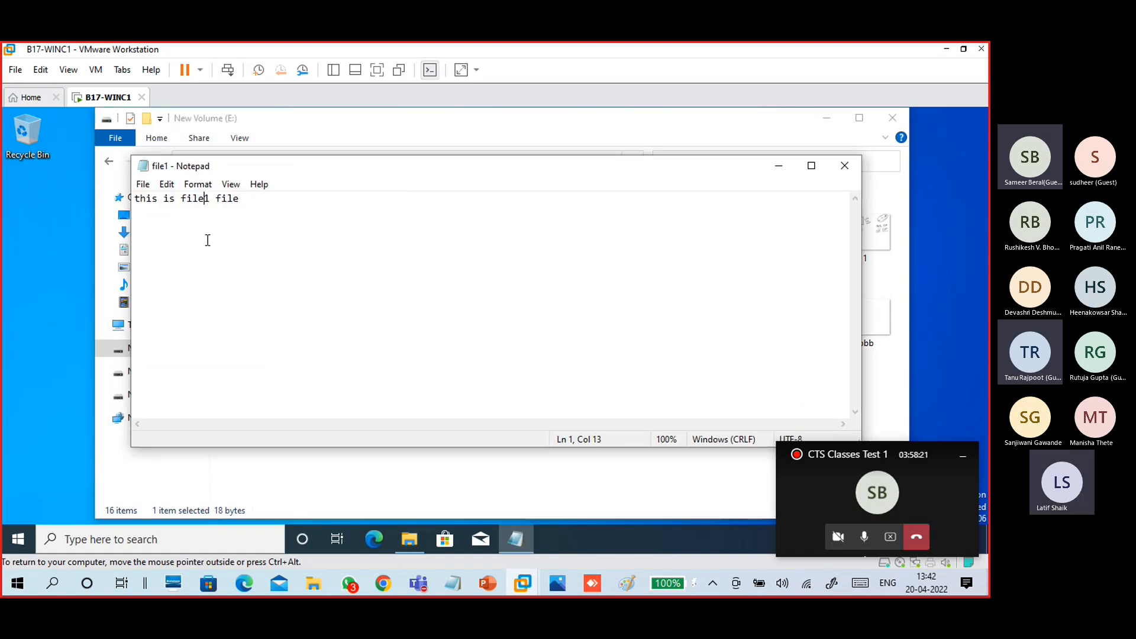
key(Return)
text(add)
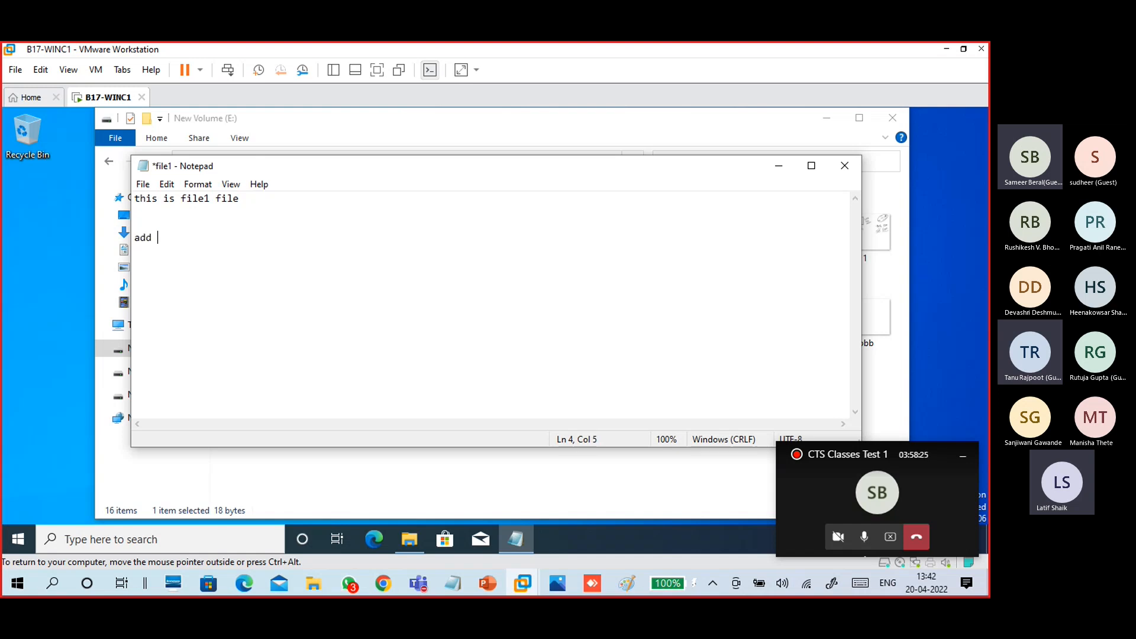
text( line to file1)
Try to save the edited text over the existing file1, agreeing to replace it, and dismiss the resulting message.
click(143, 184)
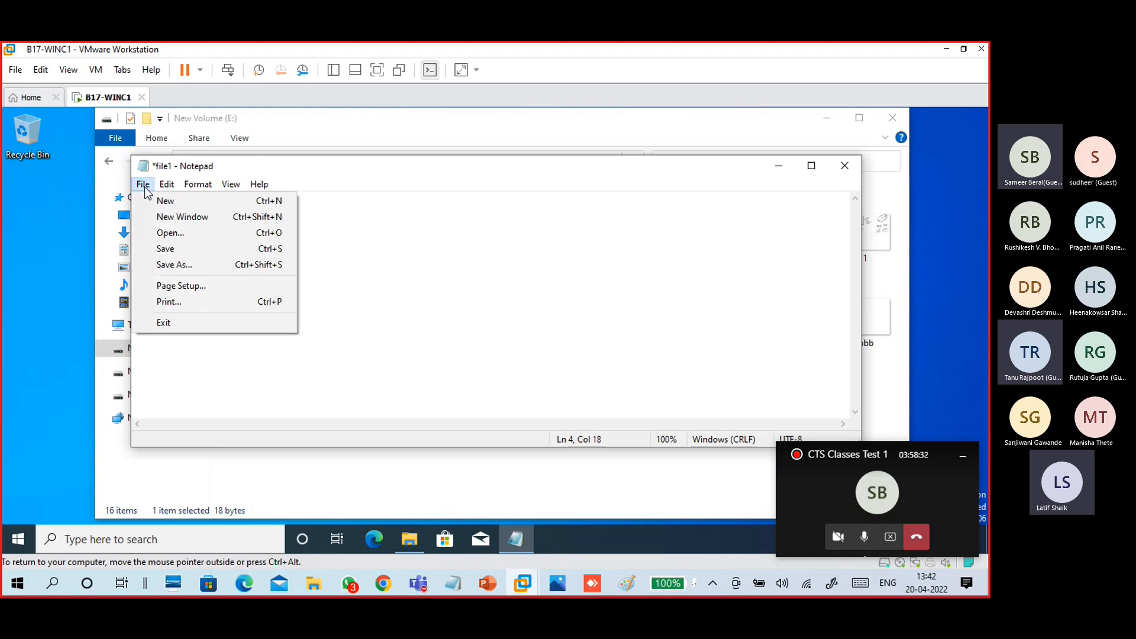
click(158, 249)
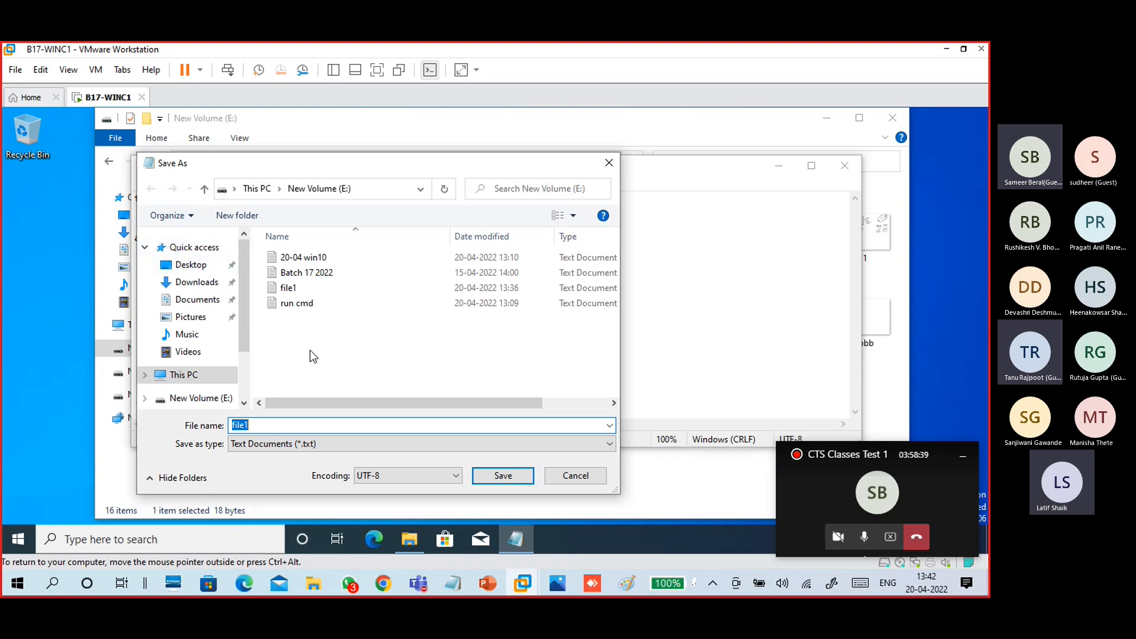
click(502, 476)
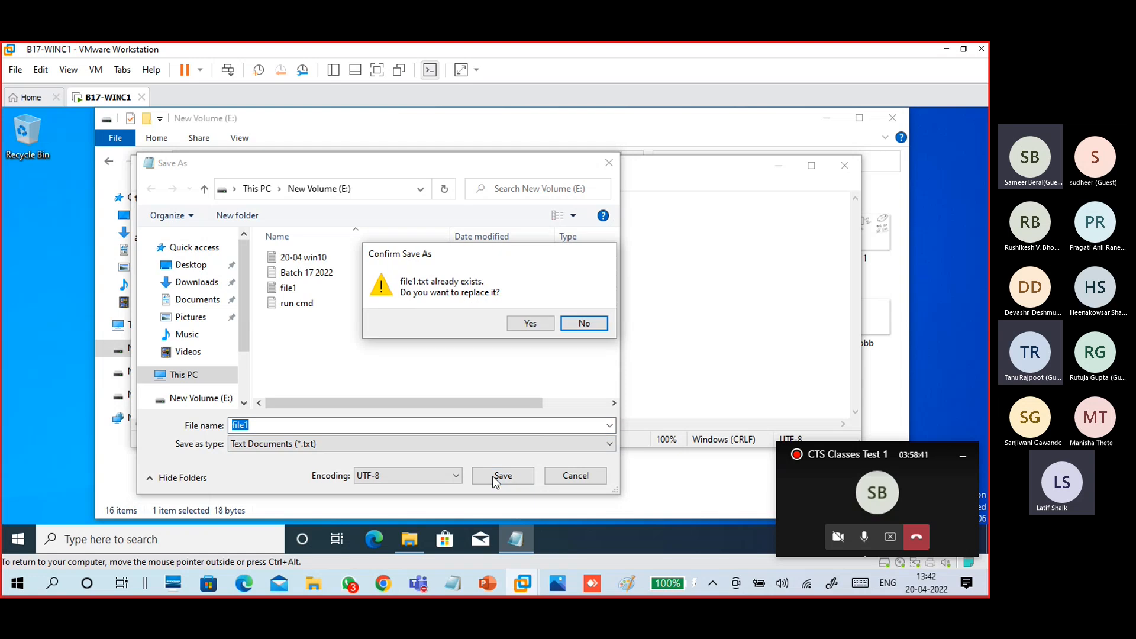
click(526, 325)
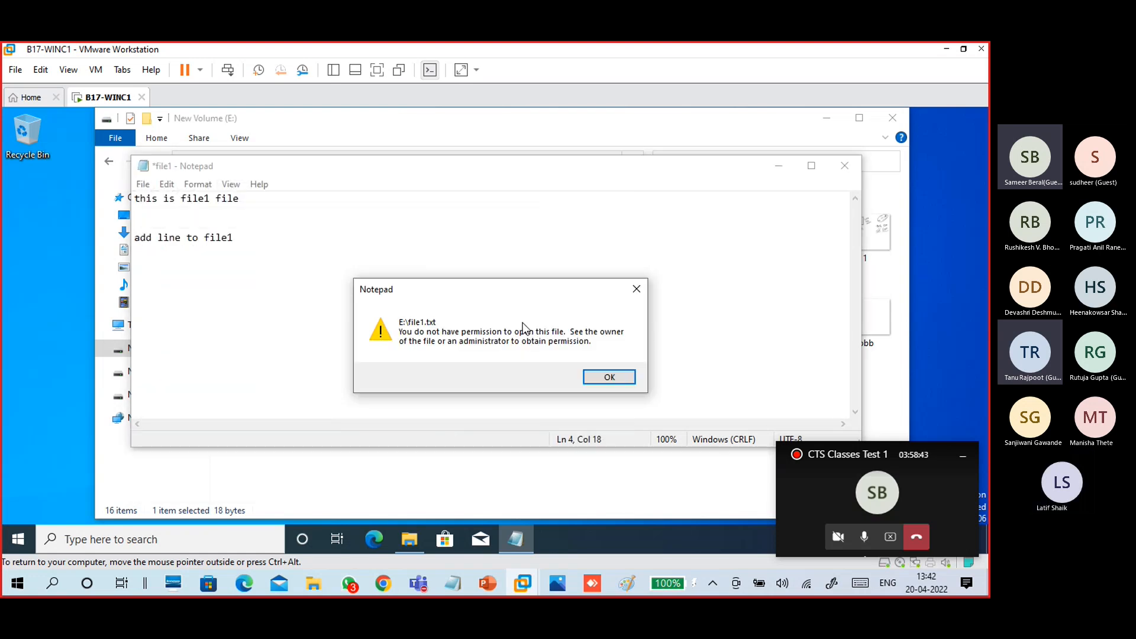
drag(506, 296, 551, 184)
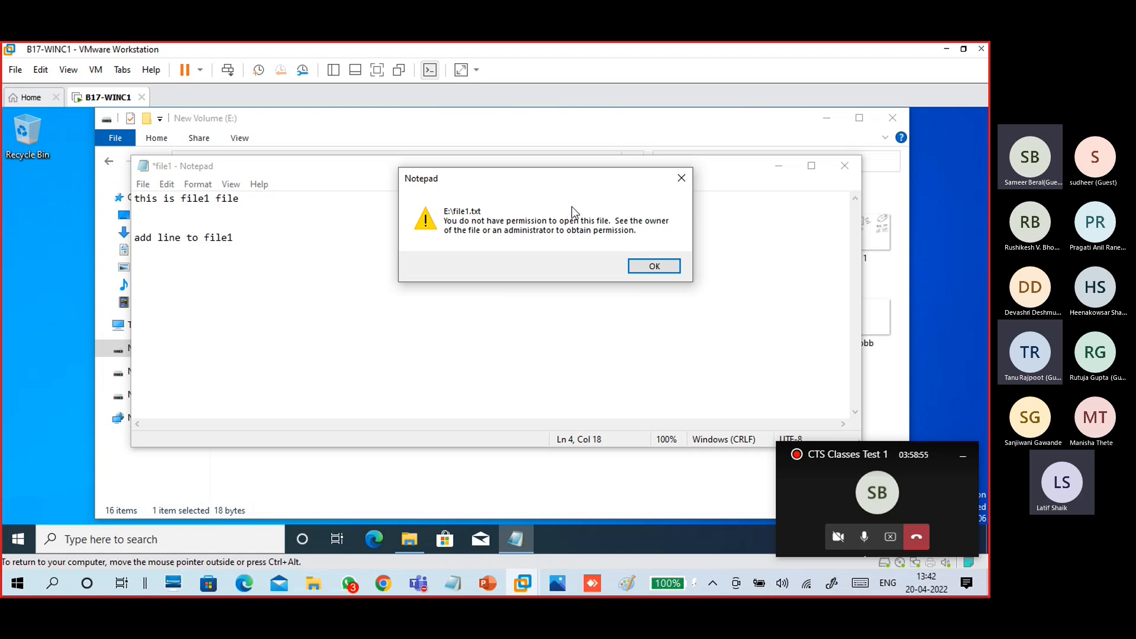
click(651, 266)
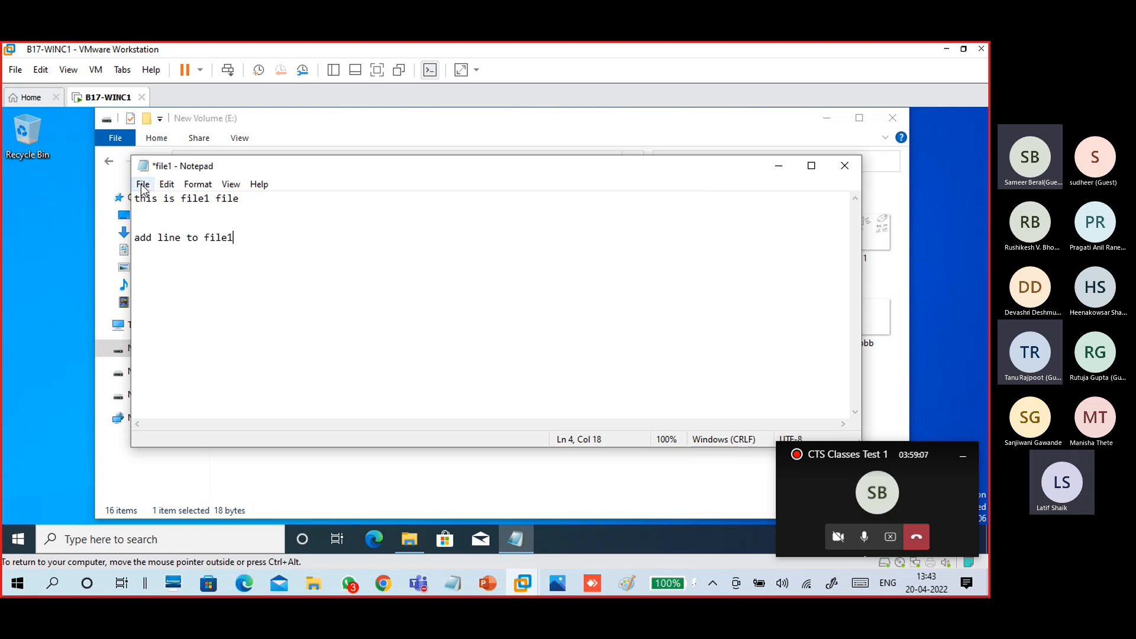
Save the edited text under the new name file1a in New Volume (E:) and close the document.
click(143, 184)
click(165, 249)
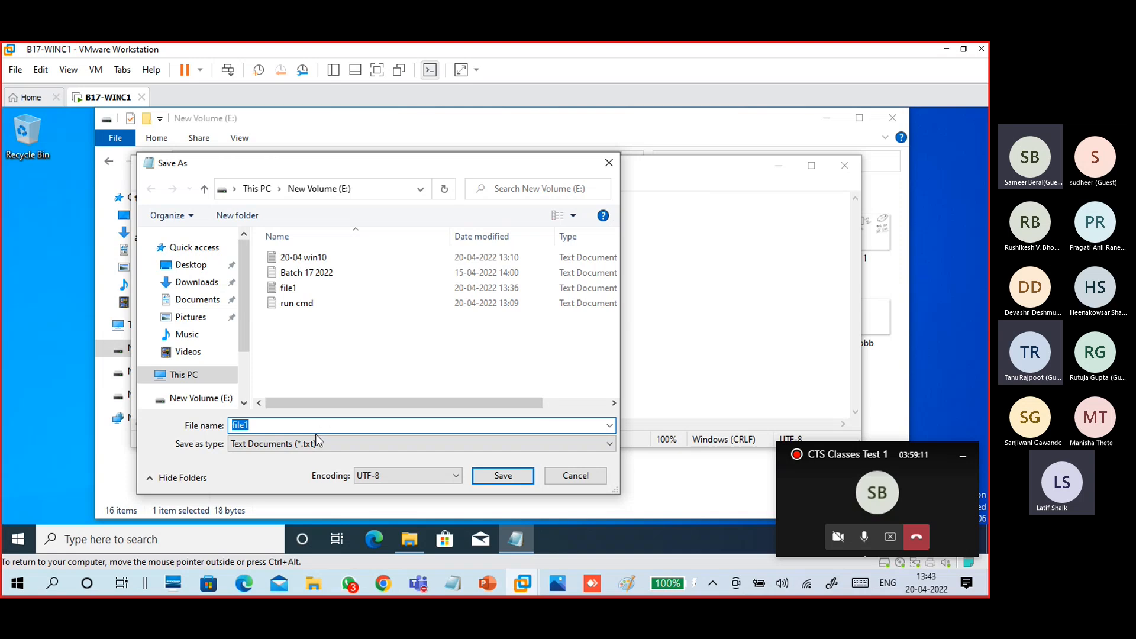
click(318, 426)
click(502, 476)
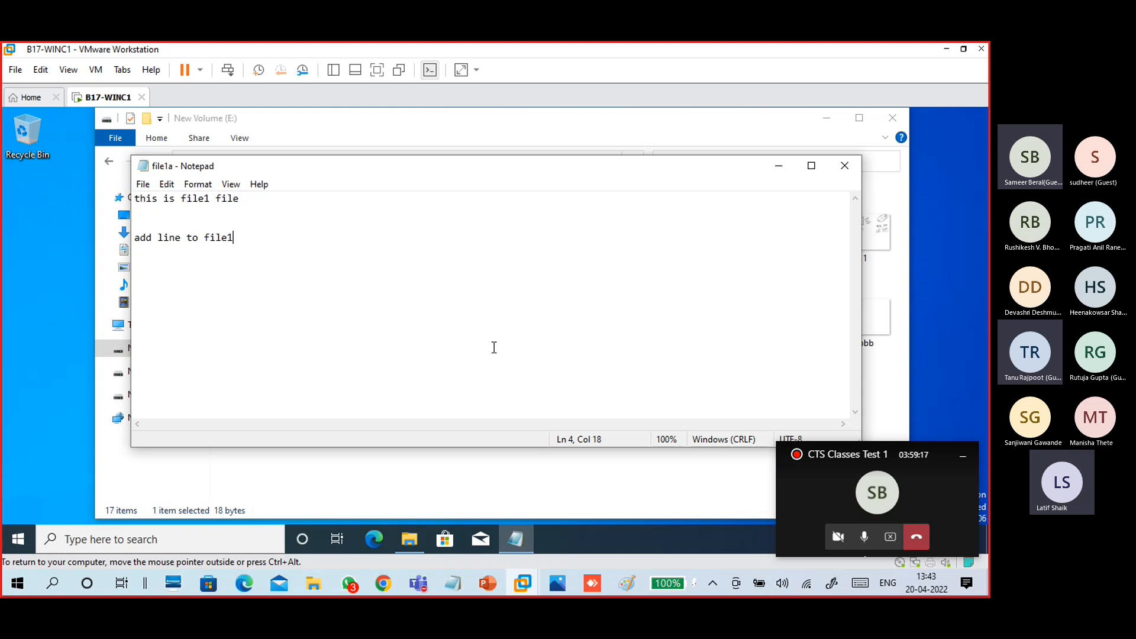
click(845, 166)
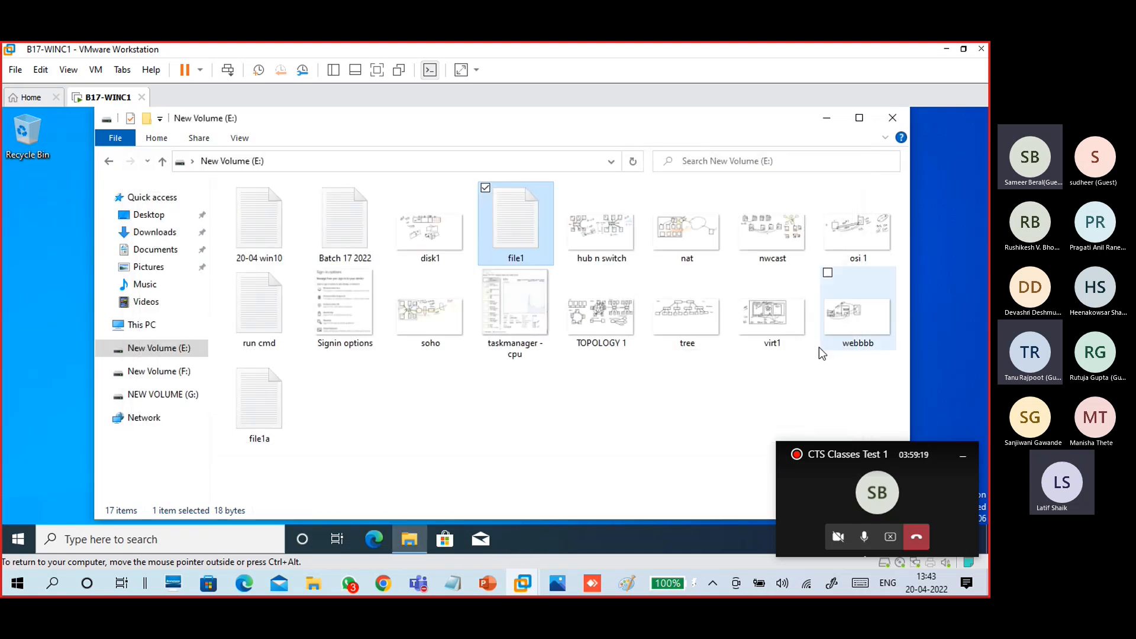
Reopen file1 to check its saved text, and close the document and the New Volume (E:) window.
click(699, 397)
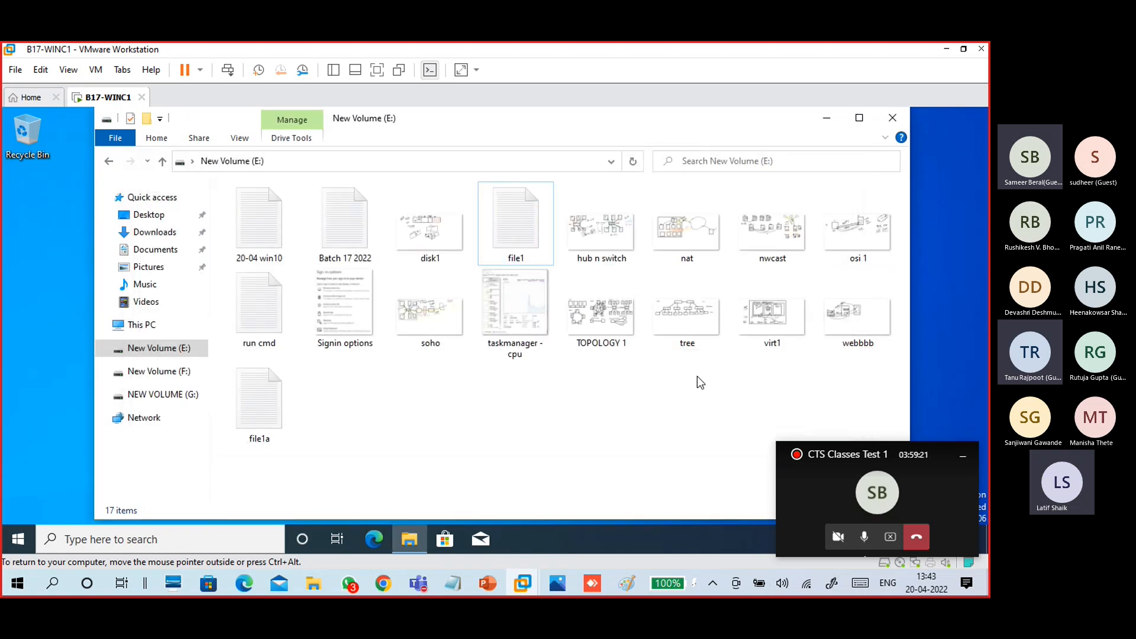
click(503, 222)
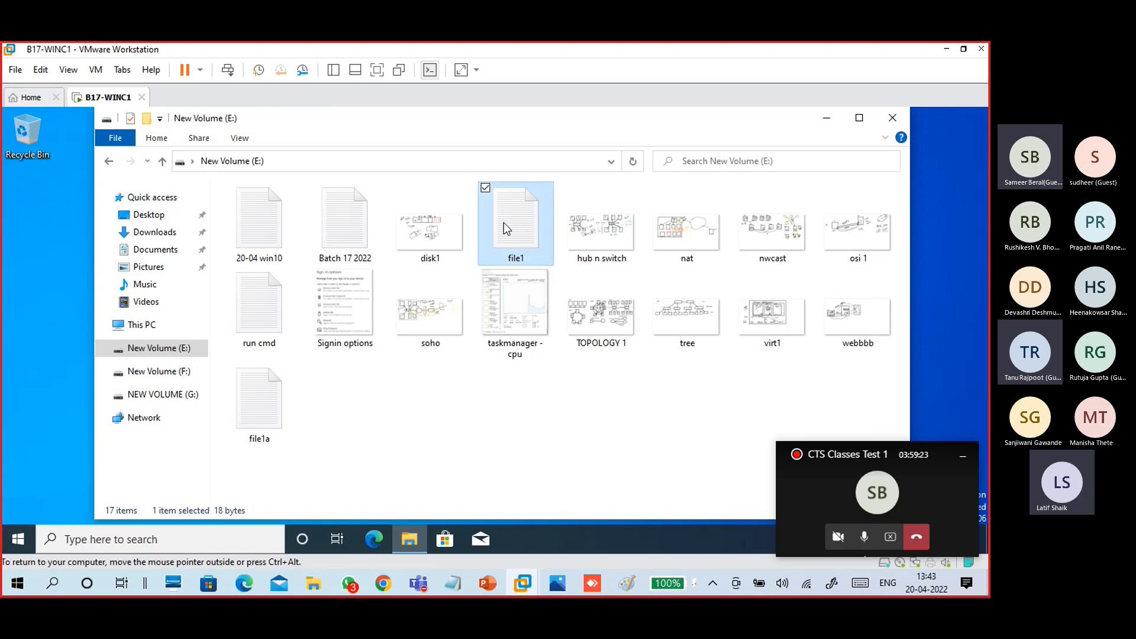
double_click(503, 222)
drag(254, 208, 75, 207)
click(176, 225)
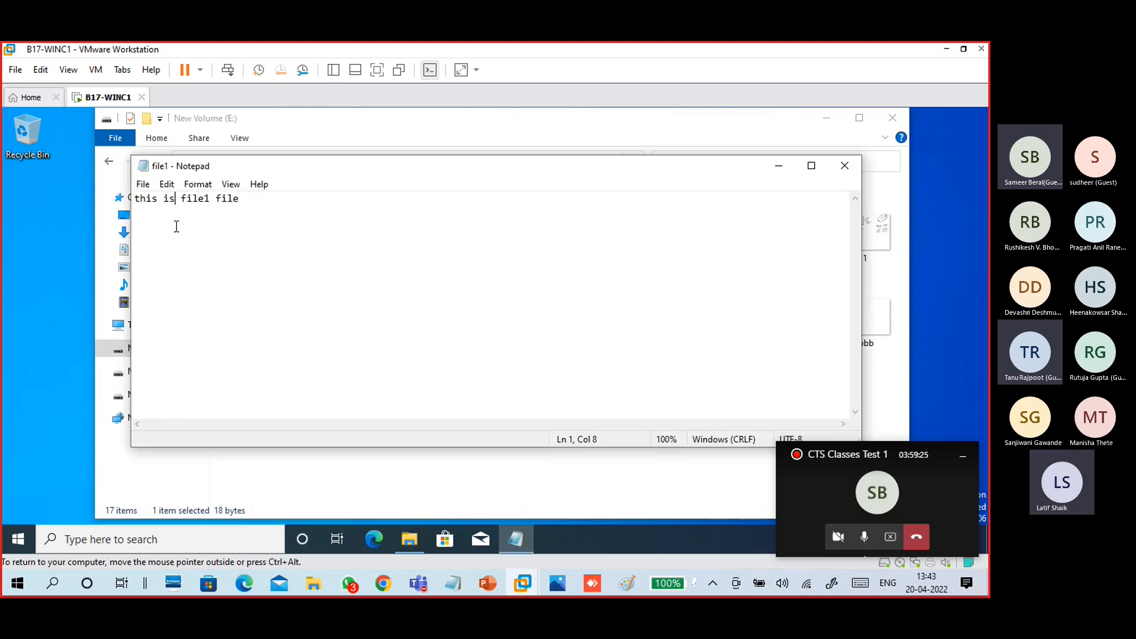
click(846, 164)
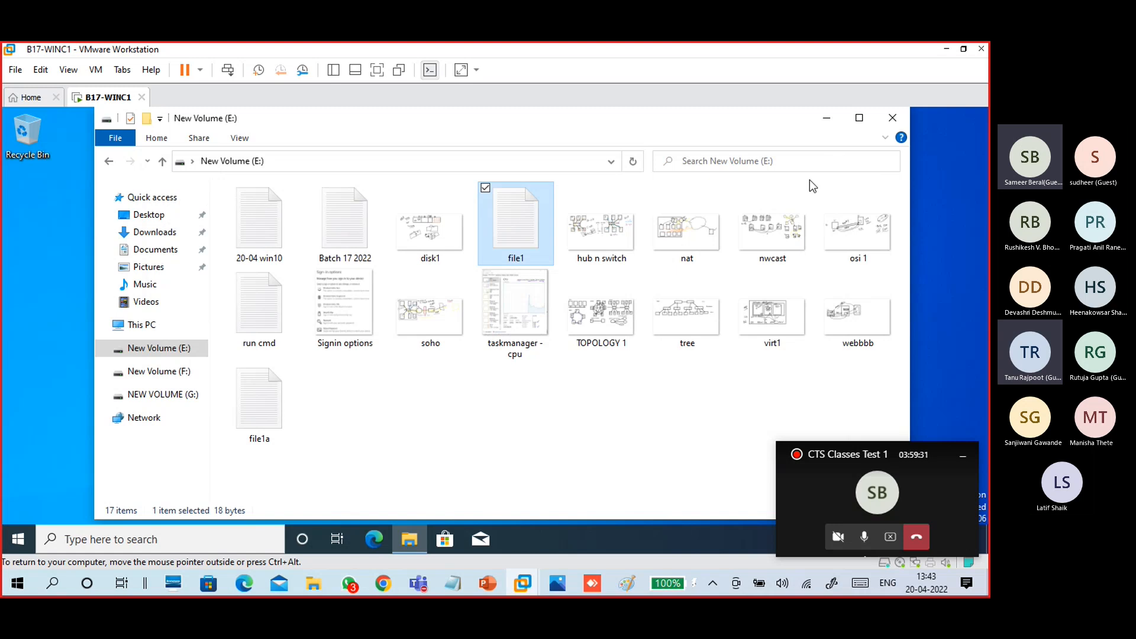
click(522, 426)
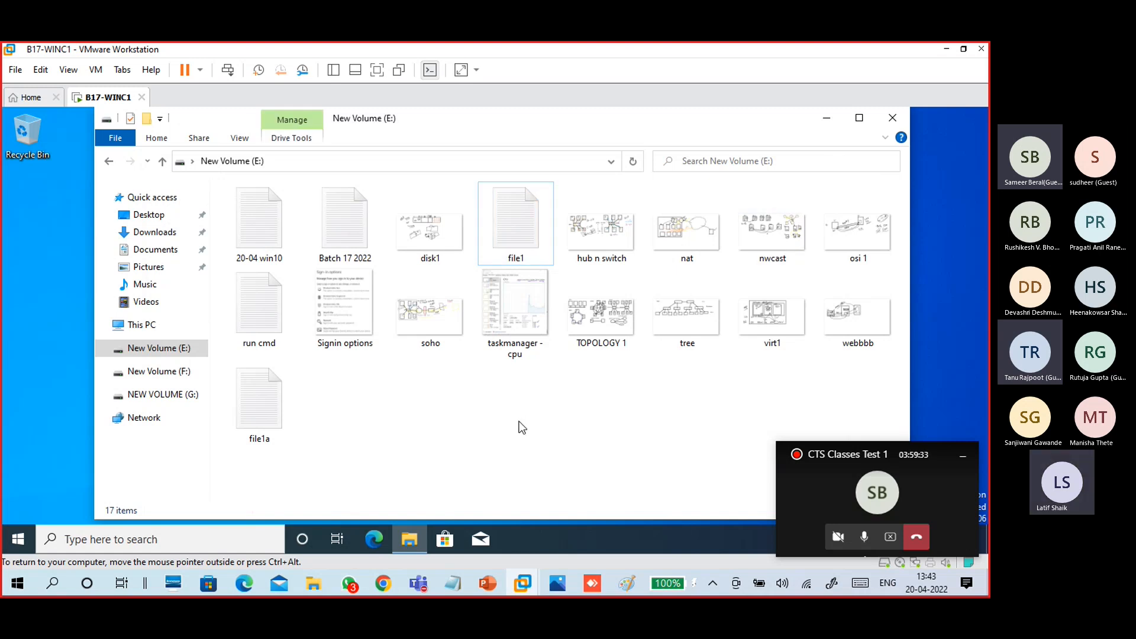
click(893, 119)
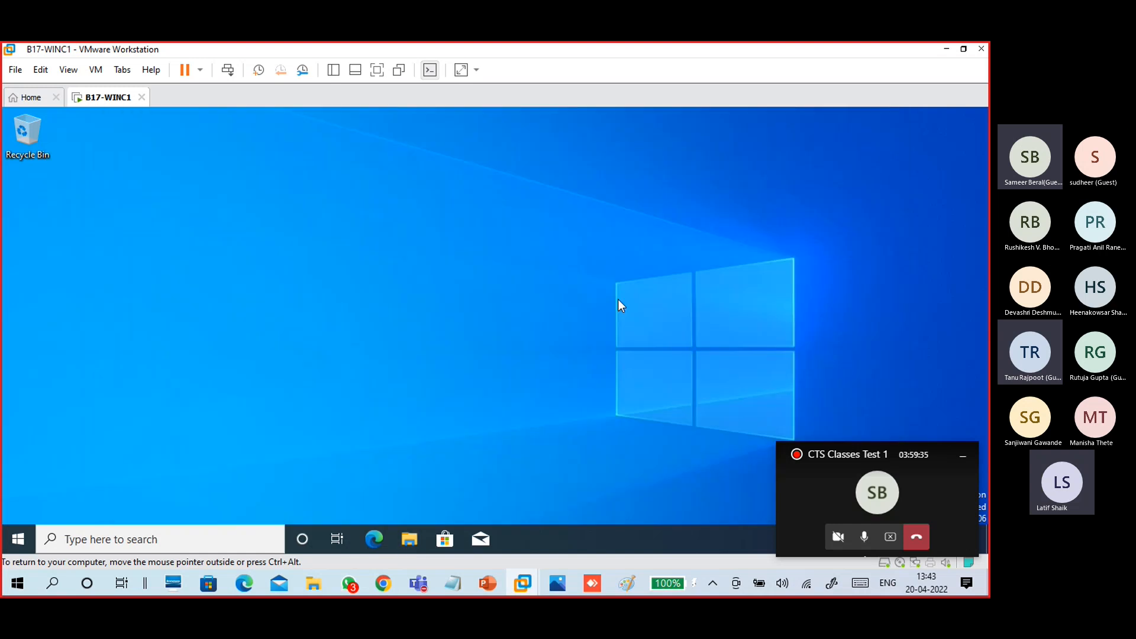
Switch to the Paint drawing to review the read and write allow/deny table, and return to the virtual machine.
click(19, 538)
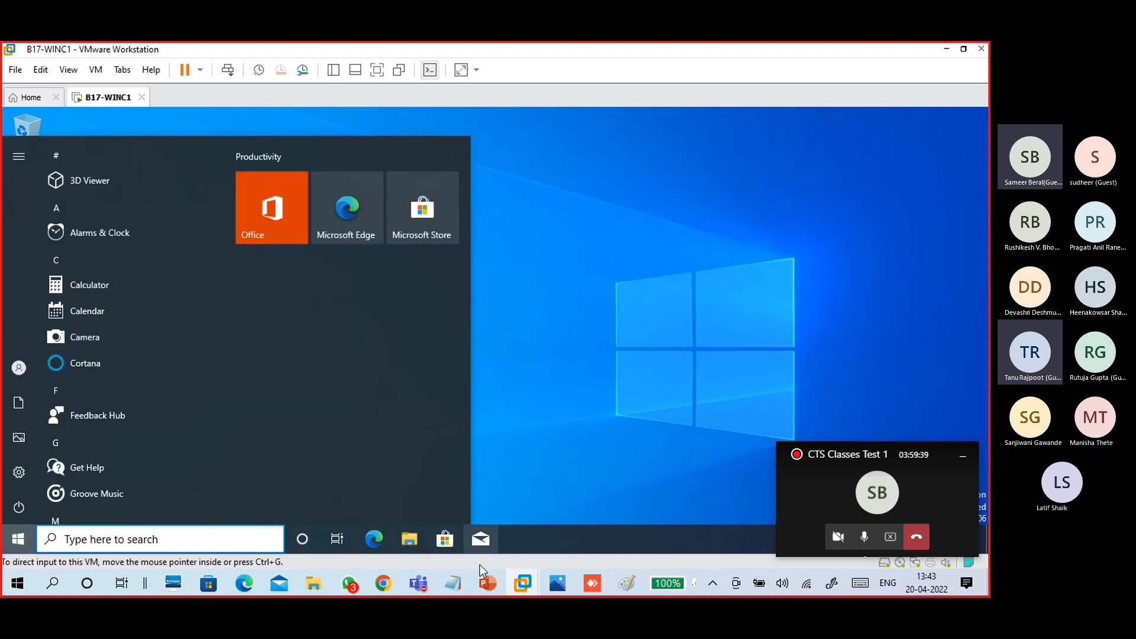
click(626, 583)
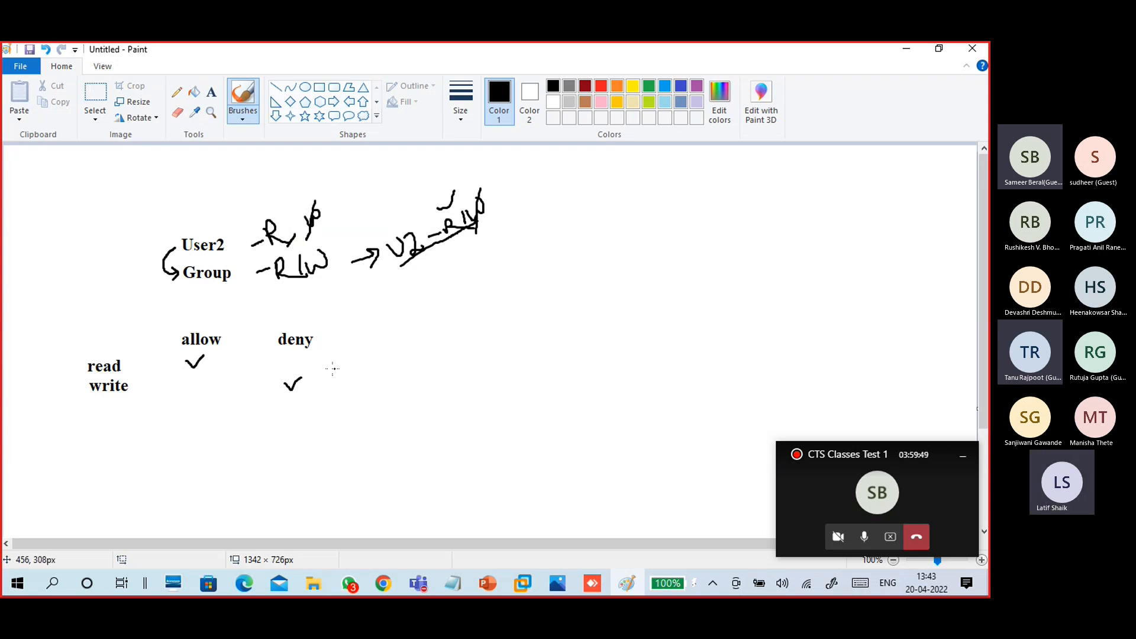
drag(334, 363, 352, 376)
click(906, 49)
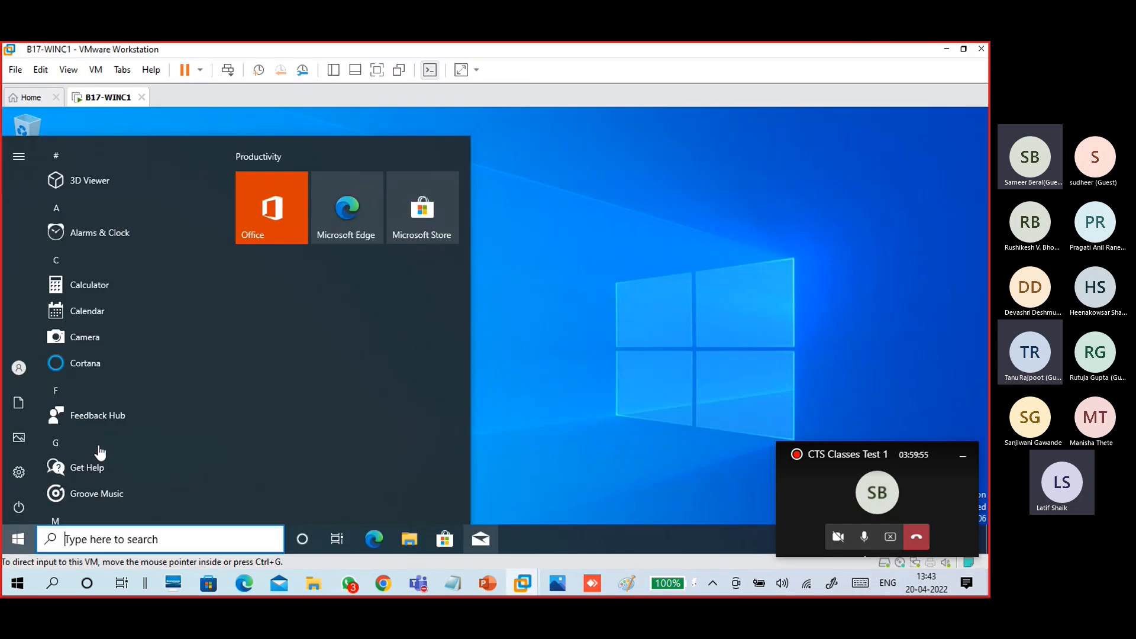
Sign Student2 out of Windows and sign in as Student1 with the account password.
click(21, 369)
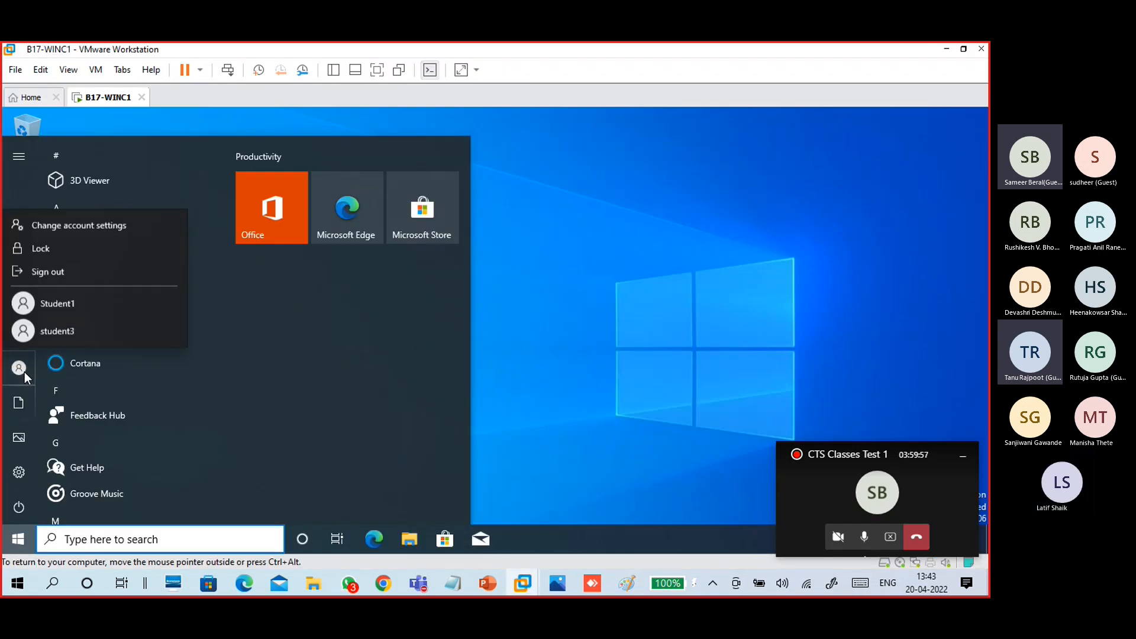
click(81, 272)
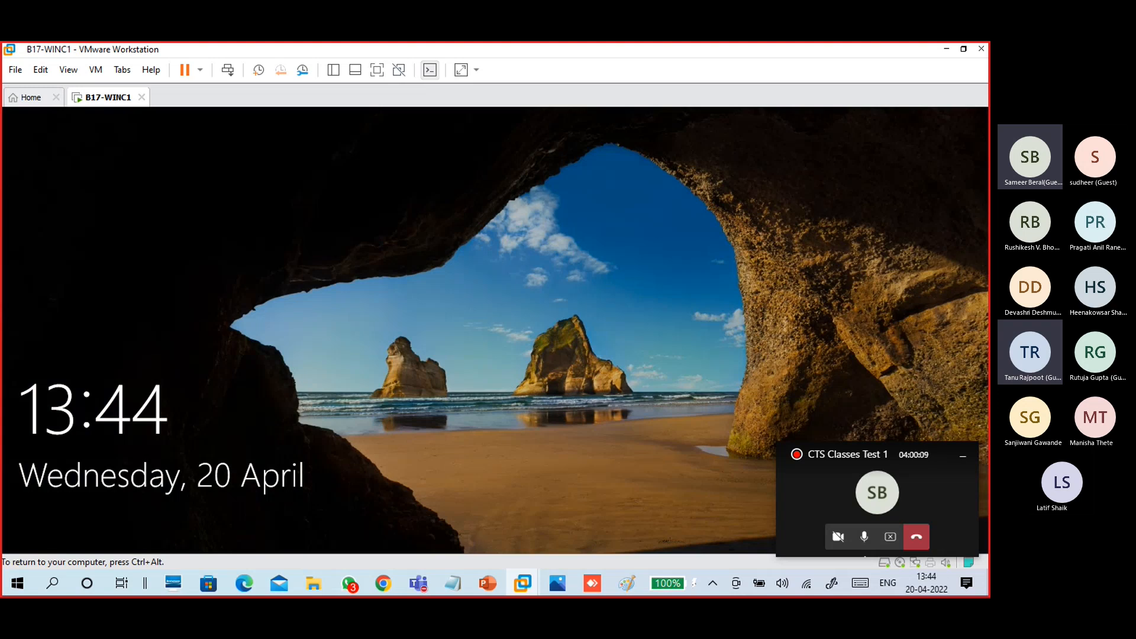
click(481, 348)
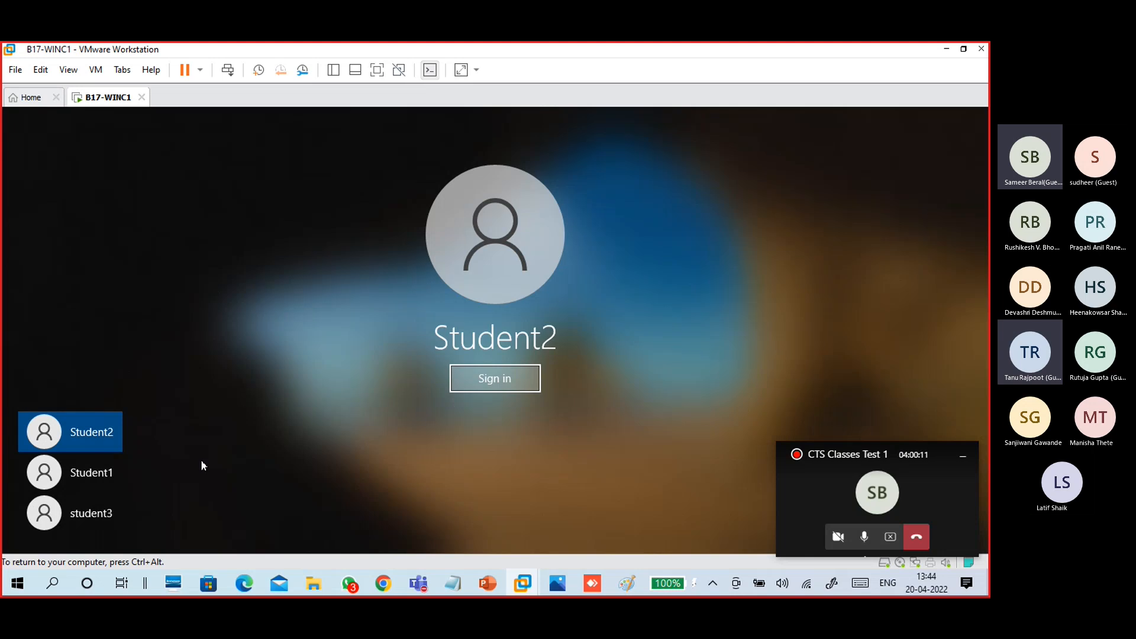
click(93, 475)
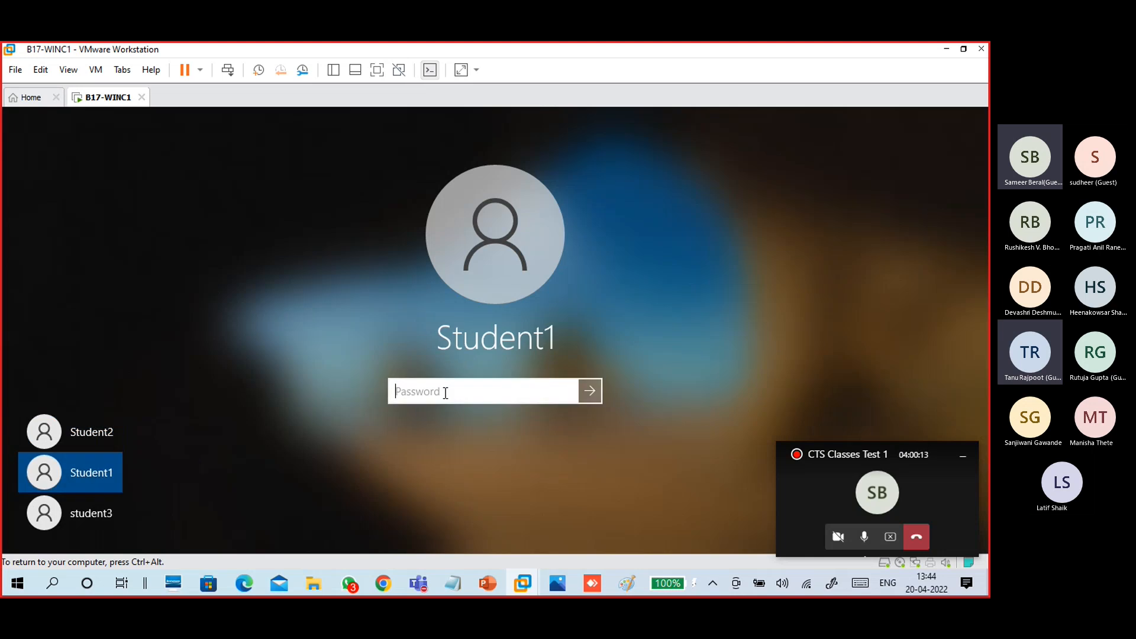
text(•••••••••)
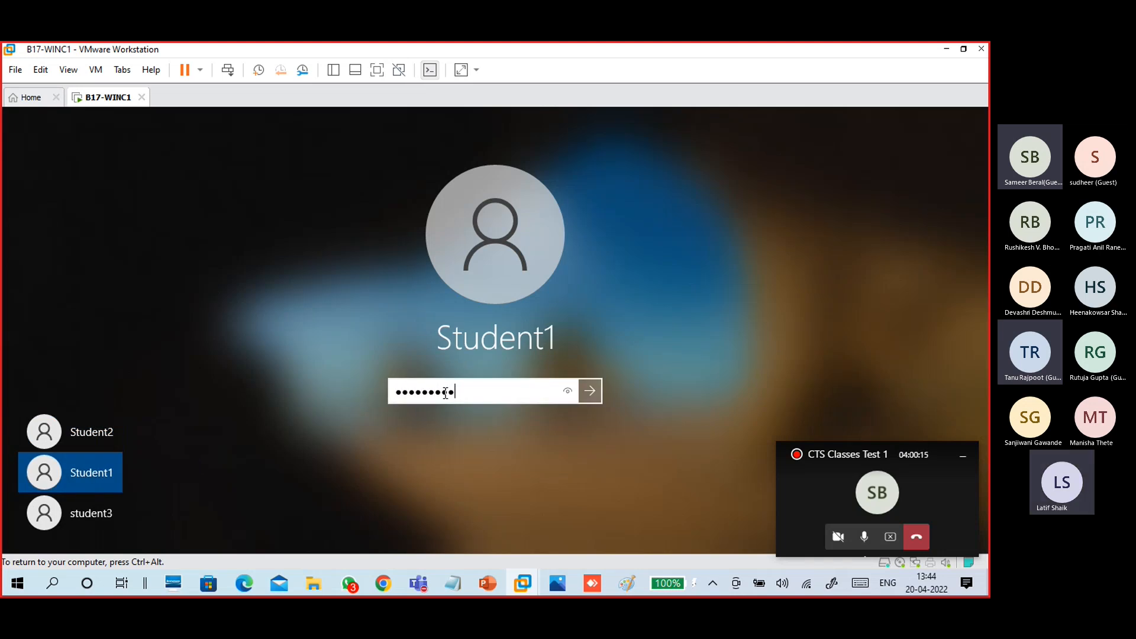
key(Return)
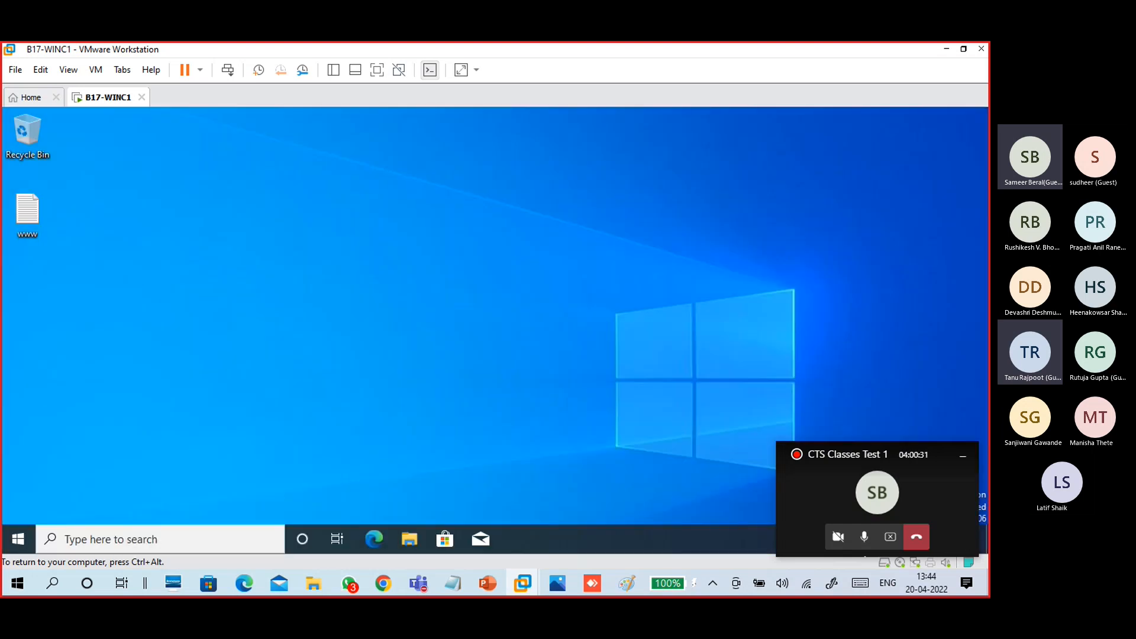
right_click(372, 327)
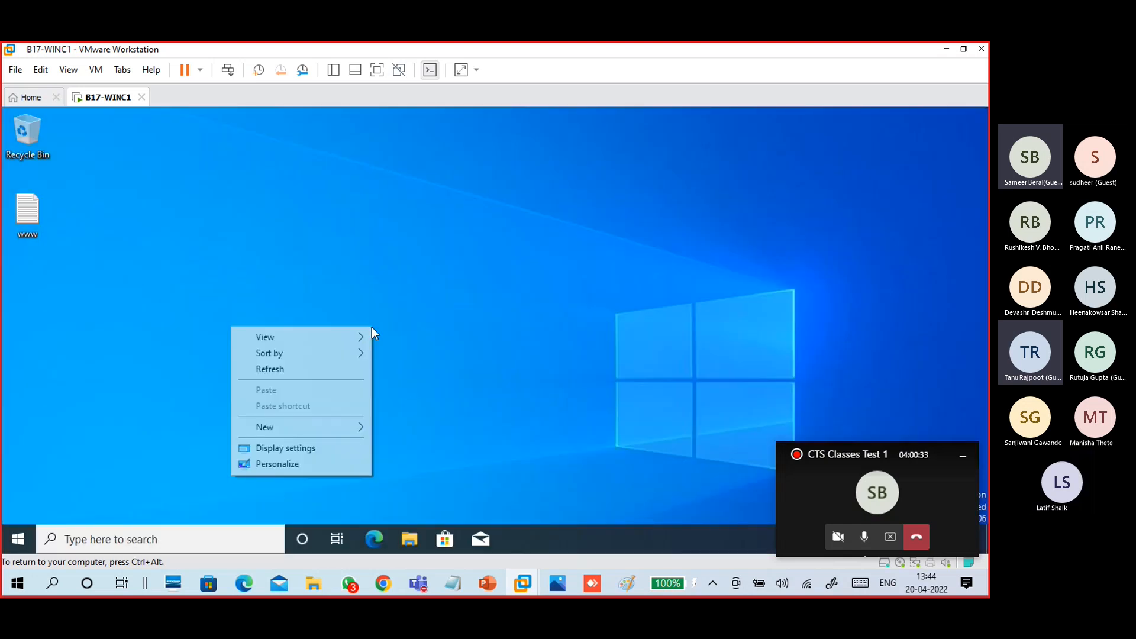
mouse_move(424, 428)
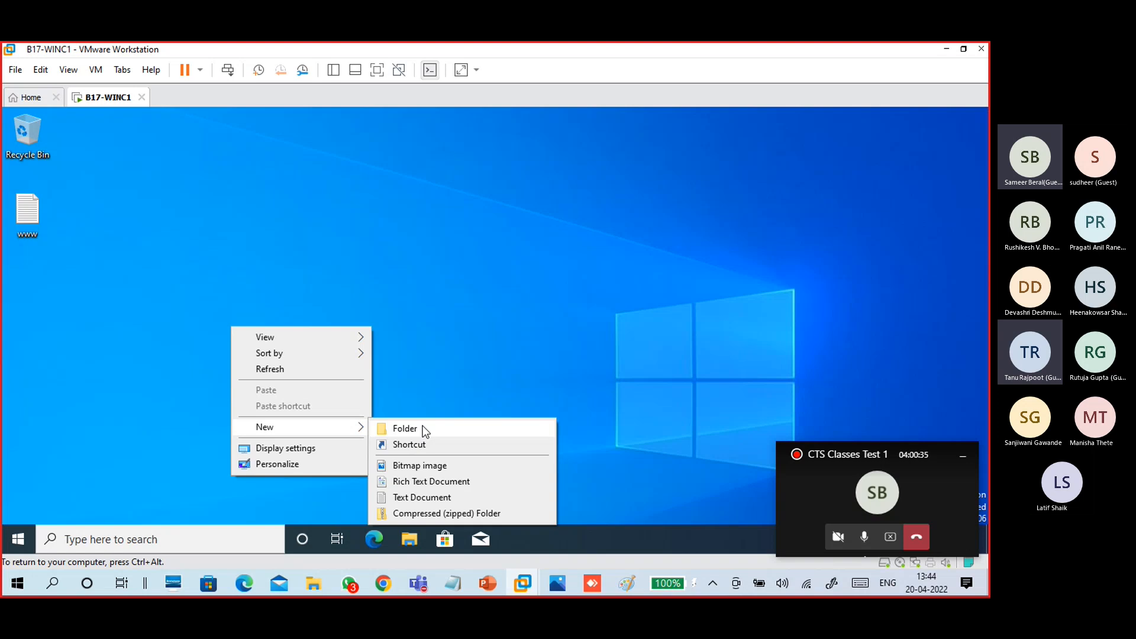
click(406, 498)
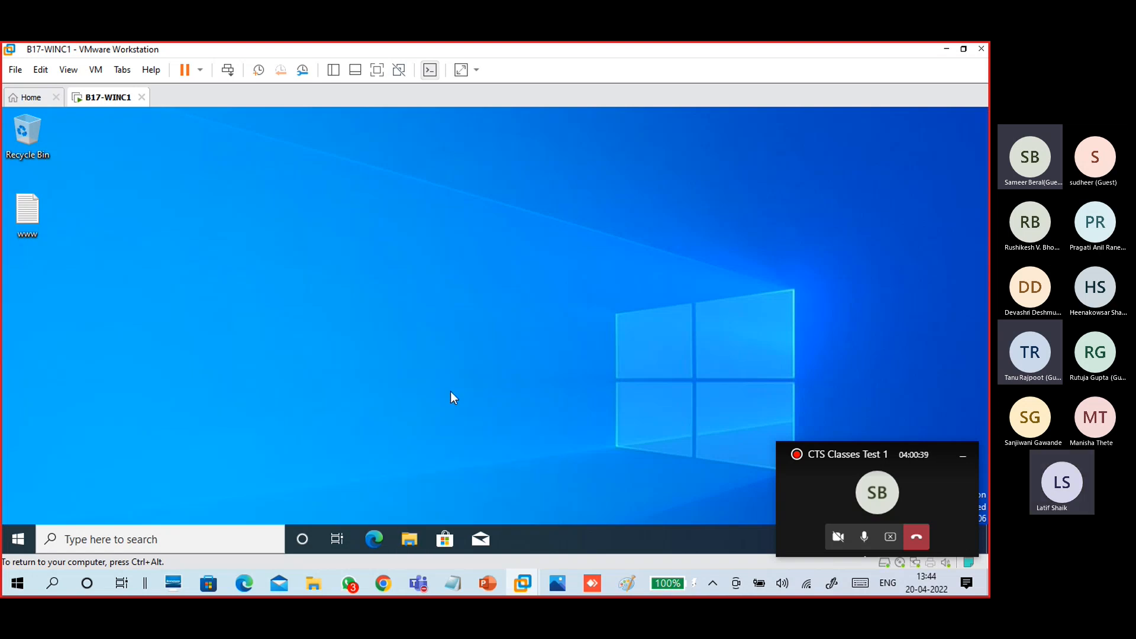
Create a new text document named file2 in New Volume (E:).
key(super+e)
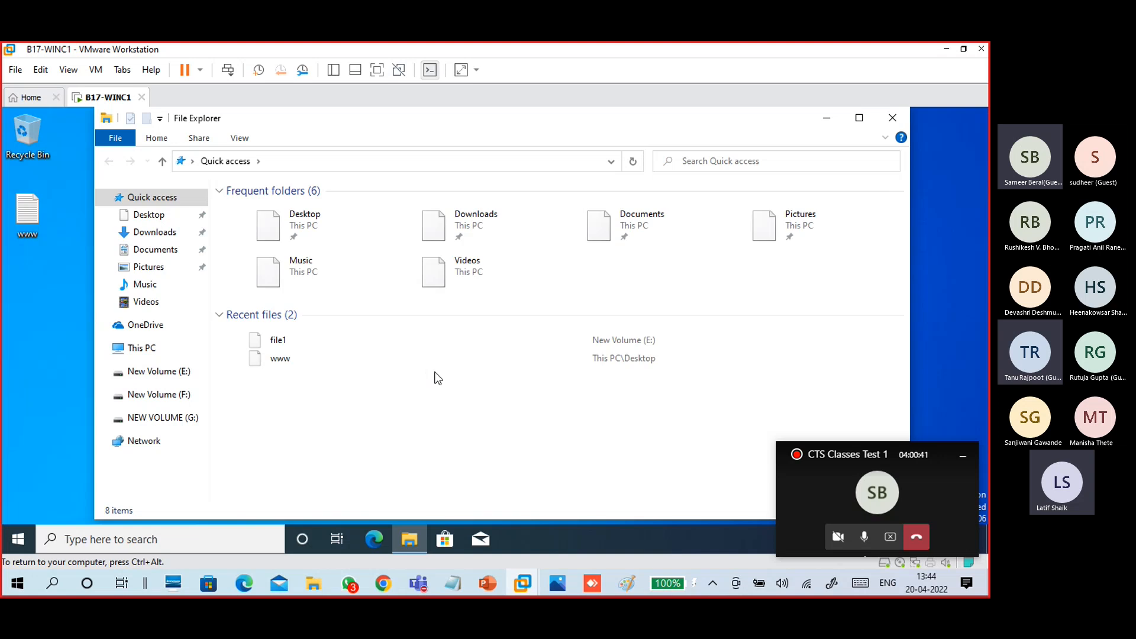
click(178, 349)
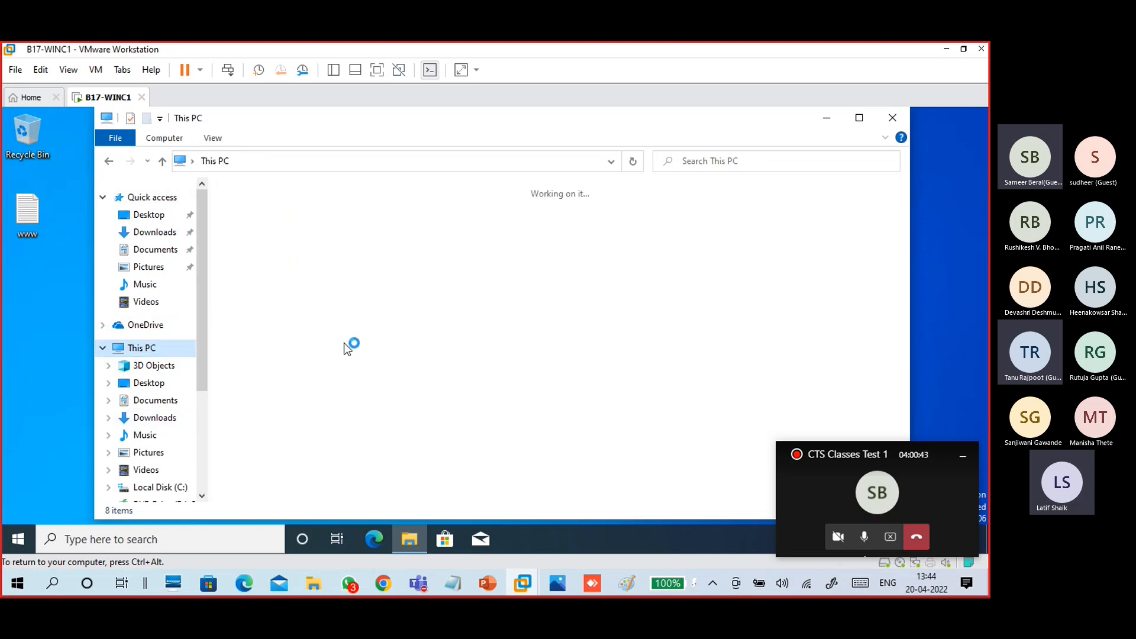
double_click(613, 371)
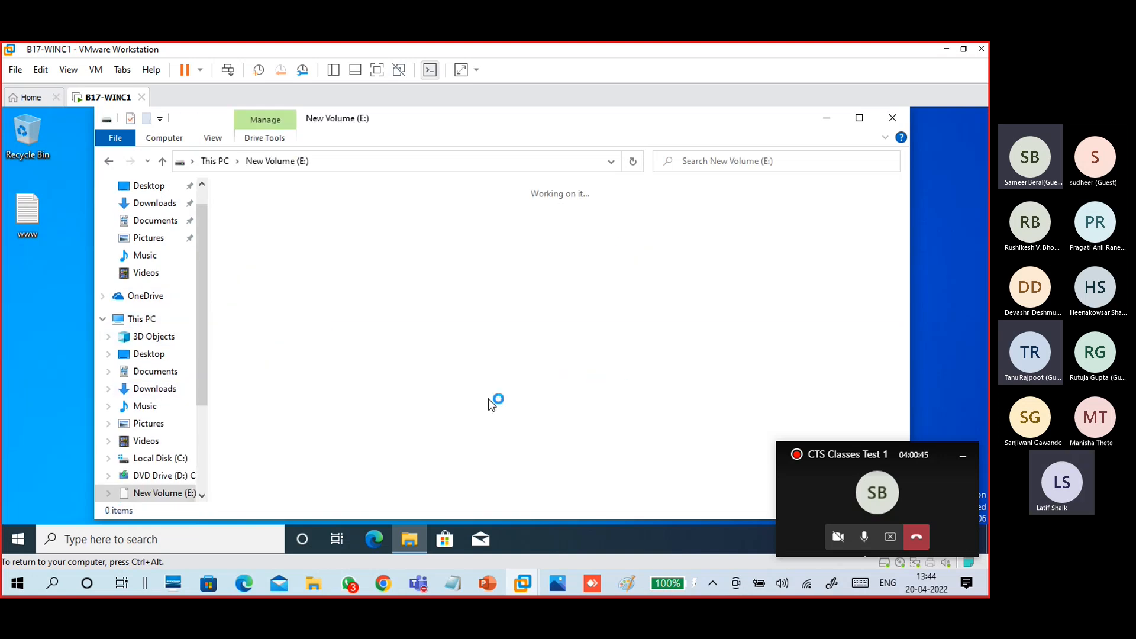
right_click(467, 400)
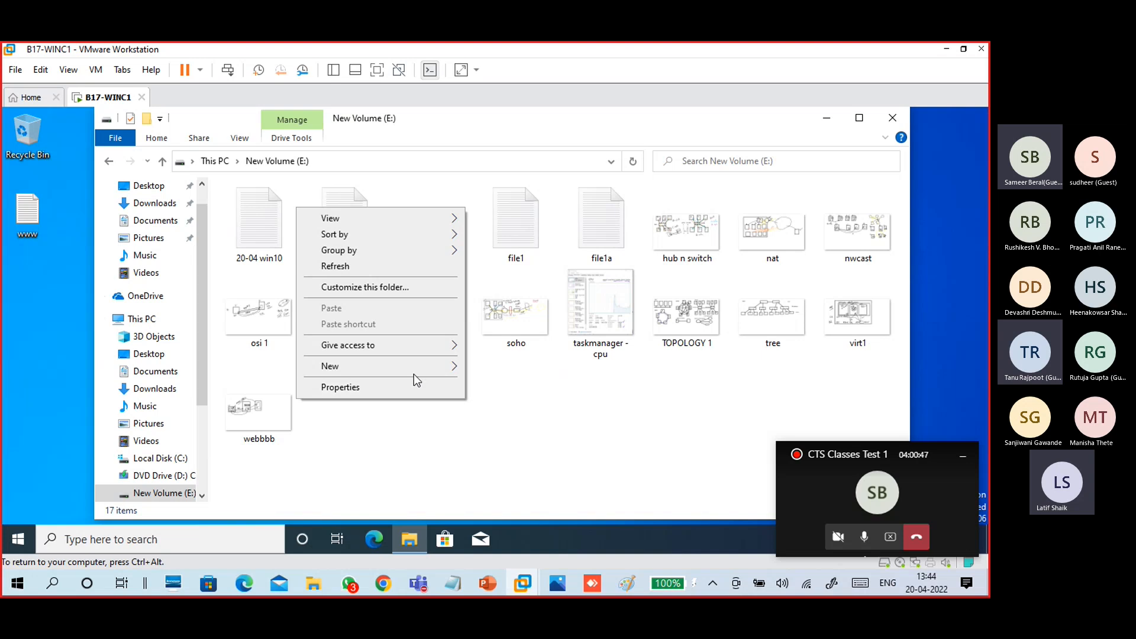
mouse_move(414, 367)
click(523, 435)
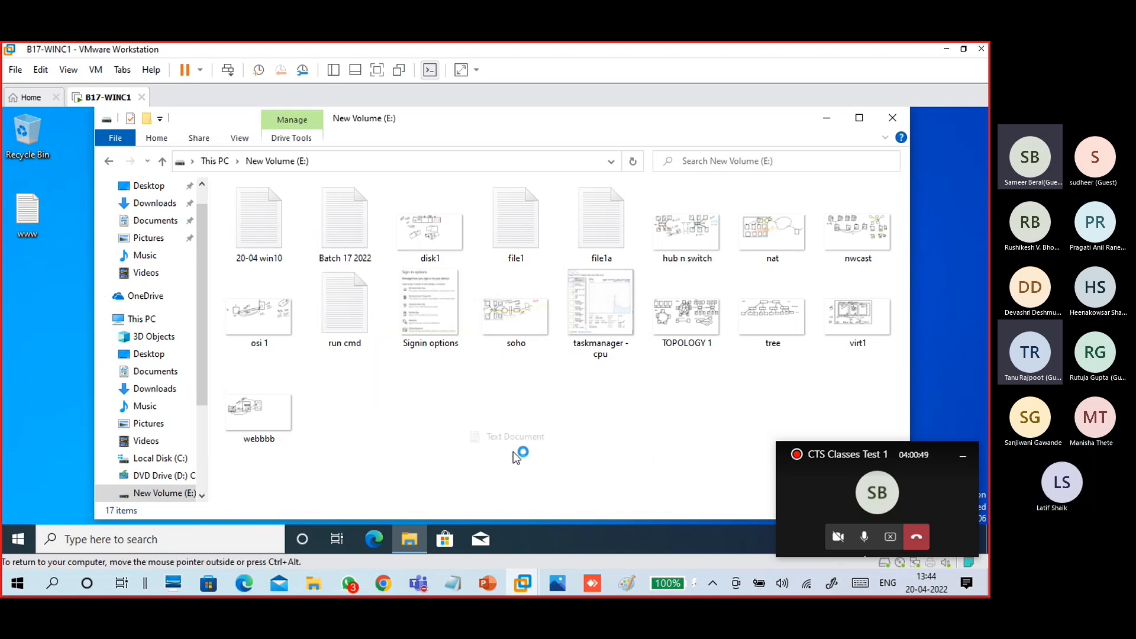
text(file2)
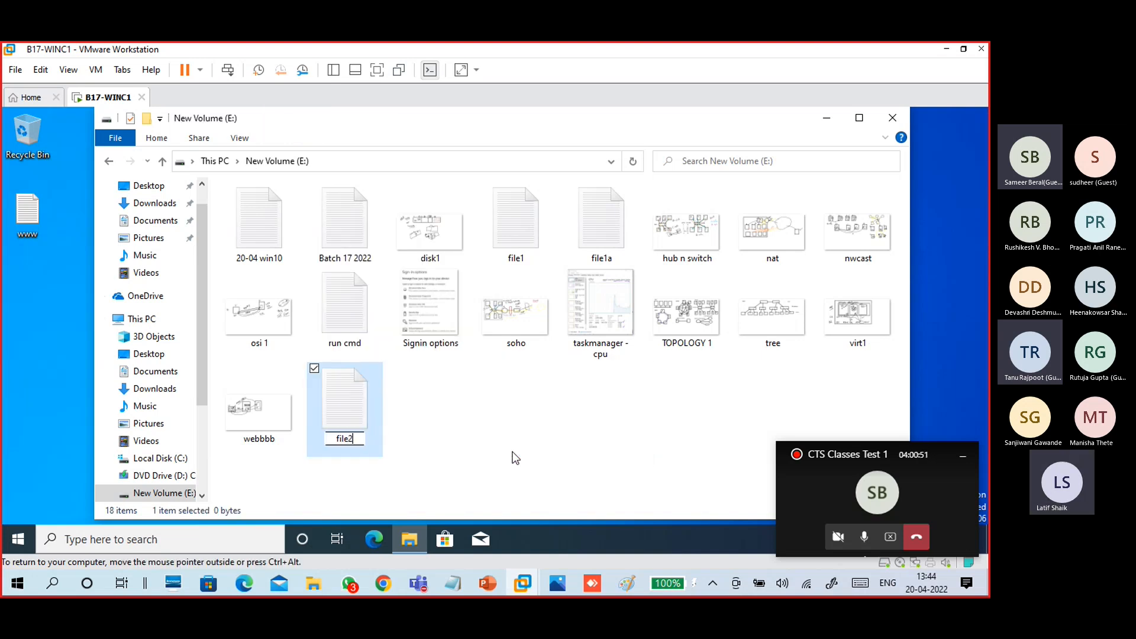
click(514, 458)
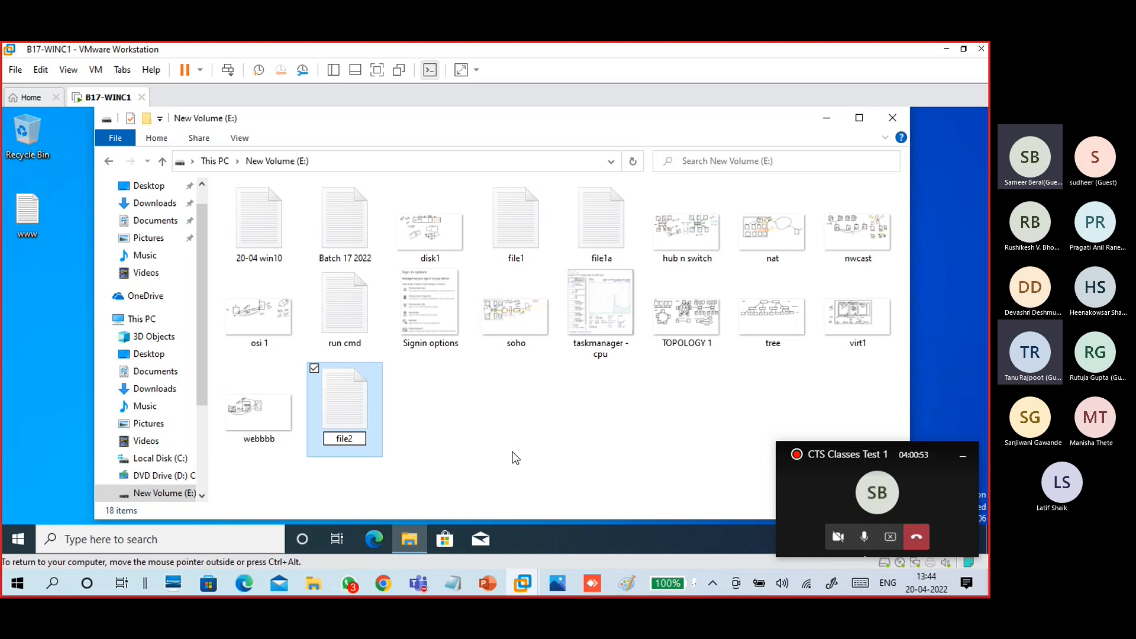
Write "this is file2 file" in file2, save it and close the document.
double_click(340, 414)
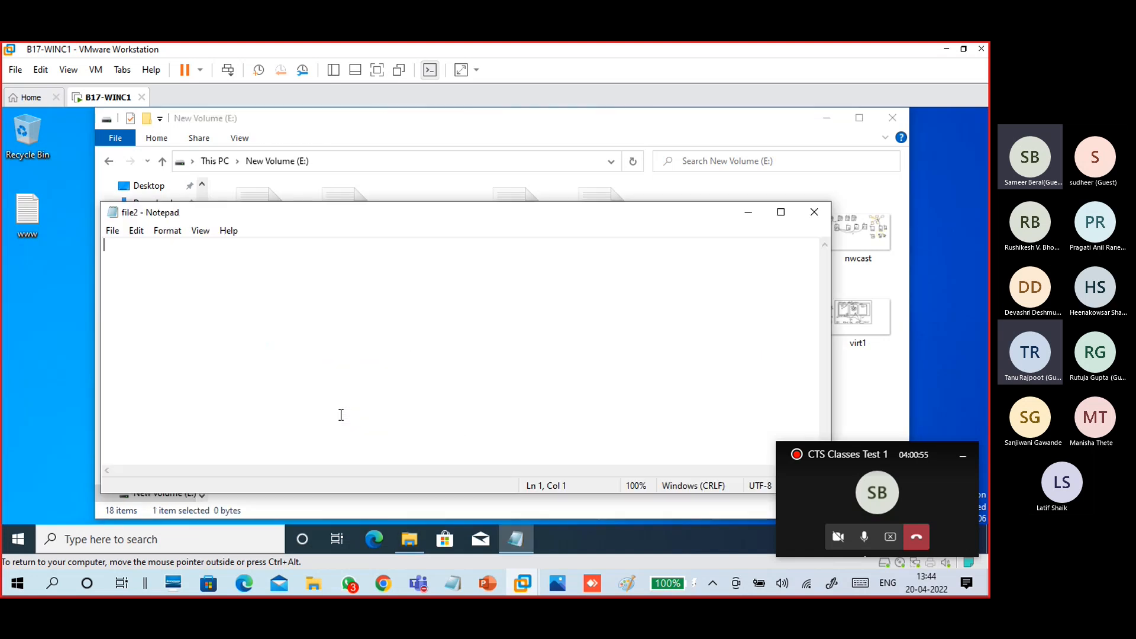
text(this is )
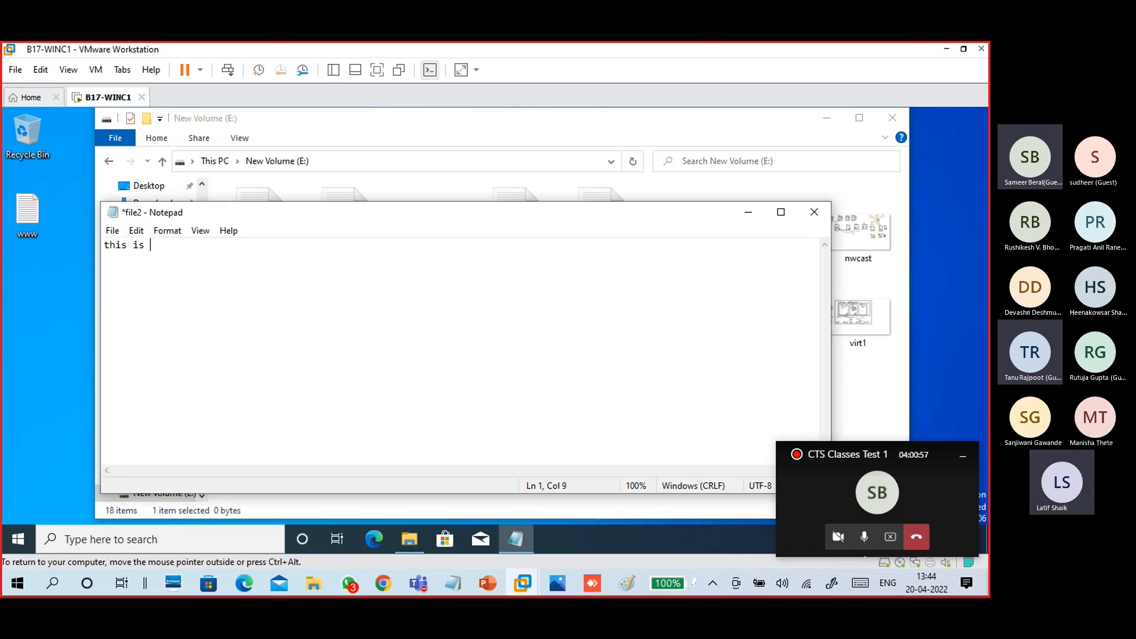
text(file2 fiel)
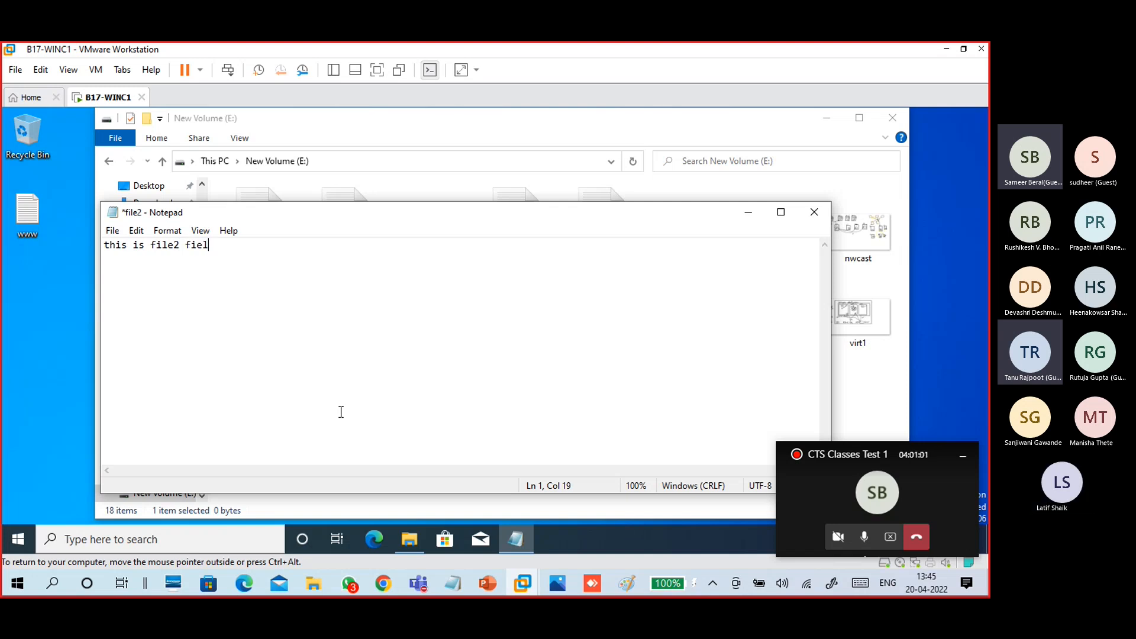
key(BackSpace)
key(BackSpace)
text(le)
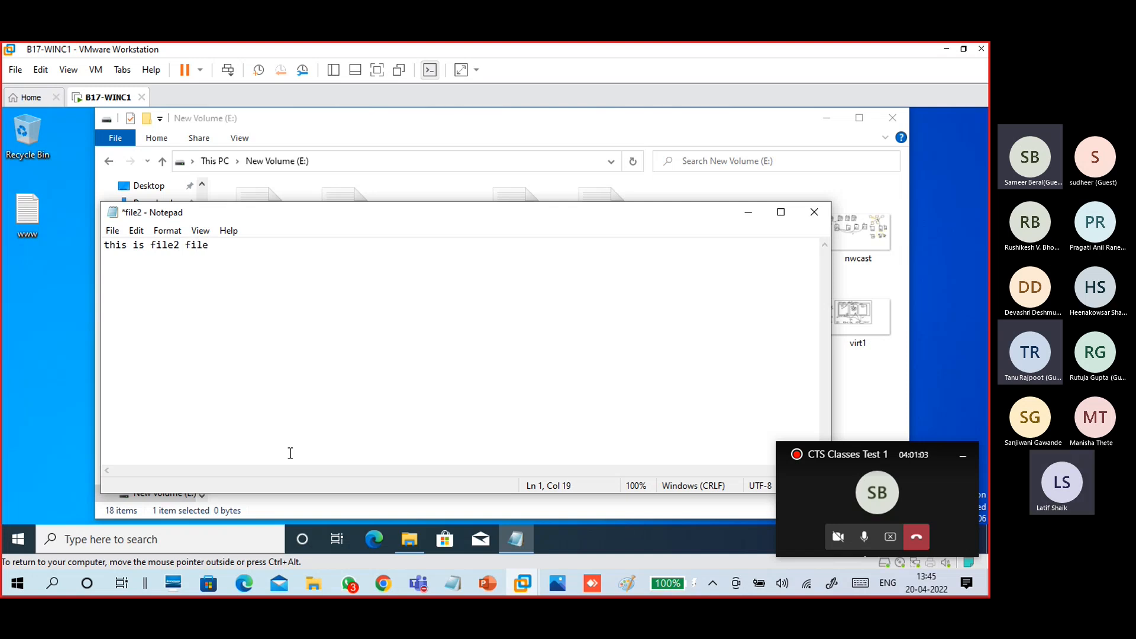
click(112, 231)
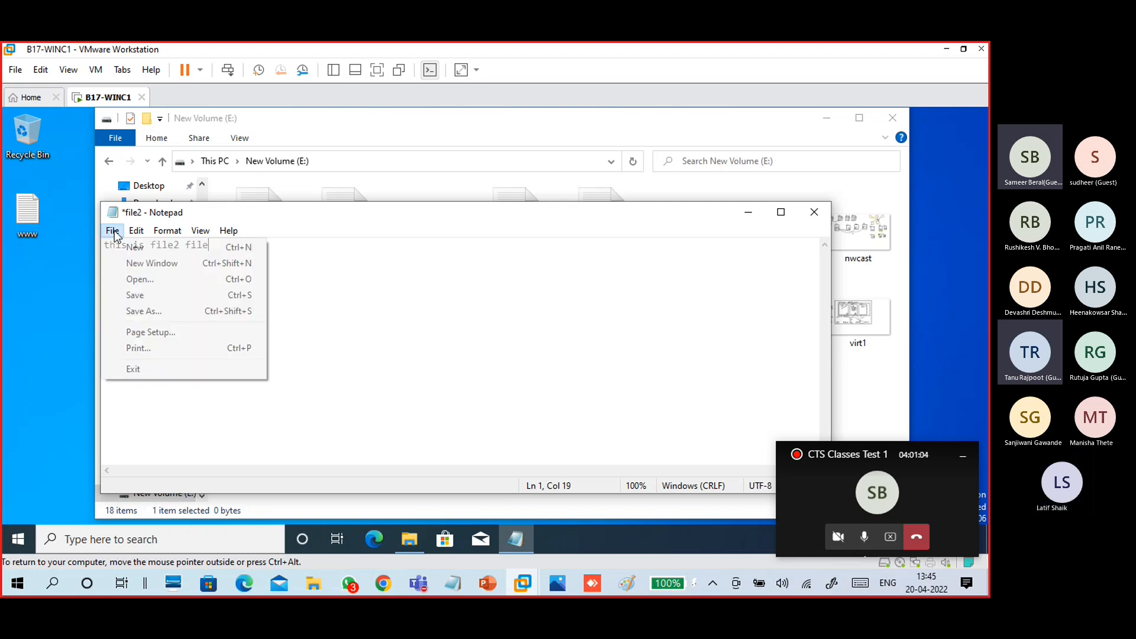
click(125, 295)
click(815, 213)
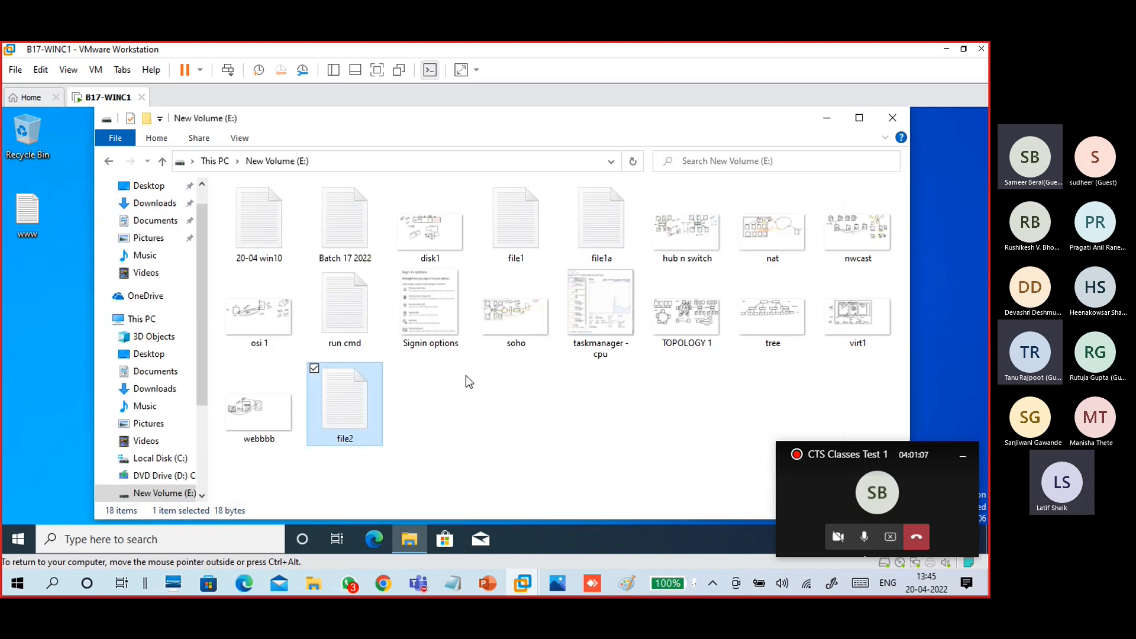
Add the Student2 account to the security permissions of file2.
right_click(359, 396)
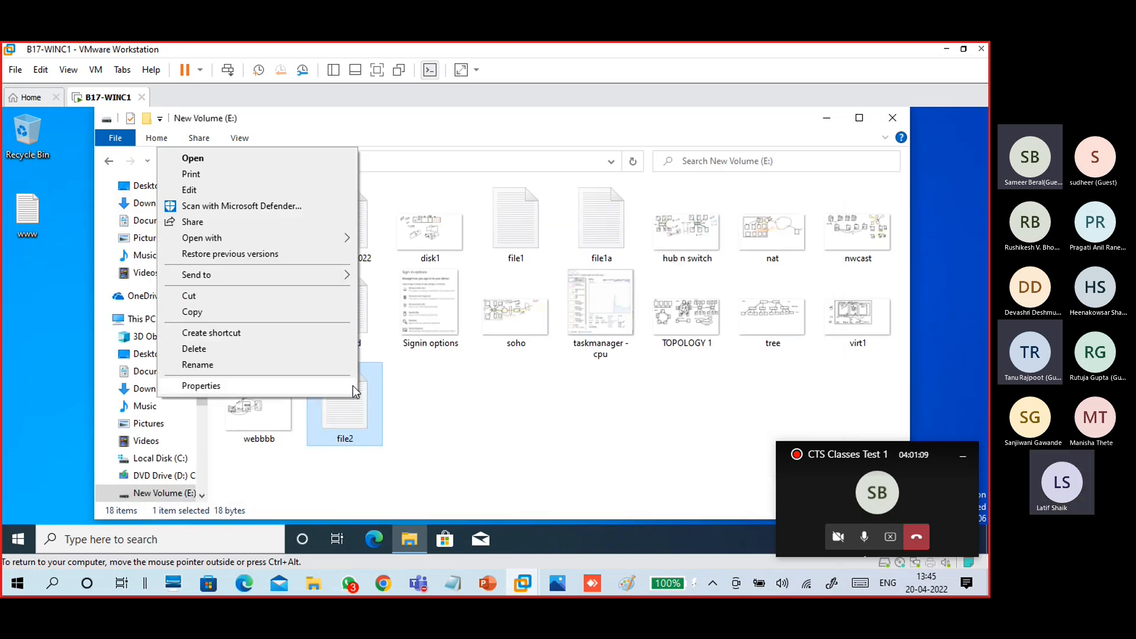
click(352, 385)
click(428, 183)
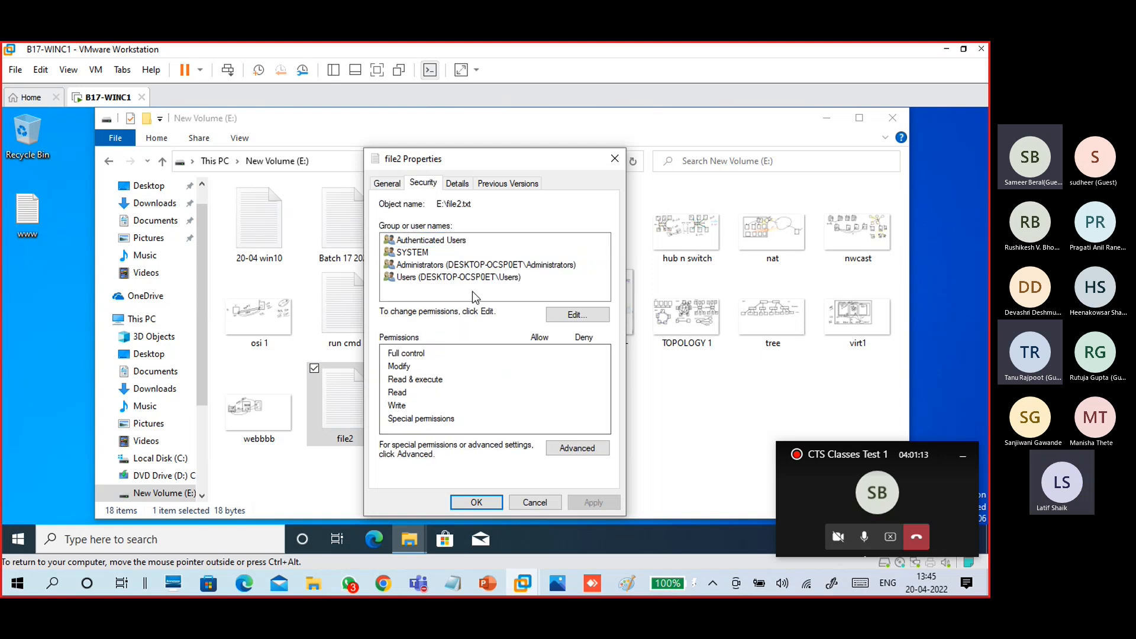
click(563, 314)
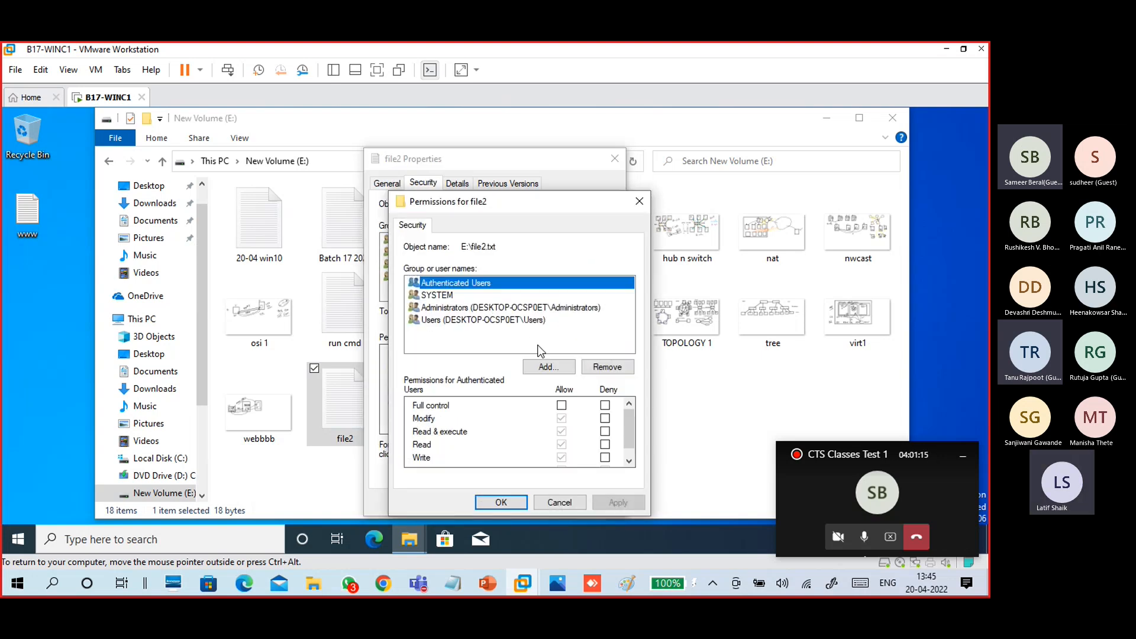
click(545, 367)
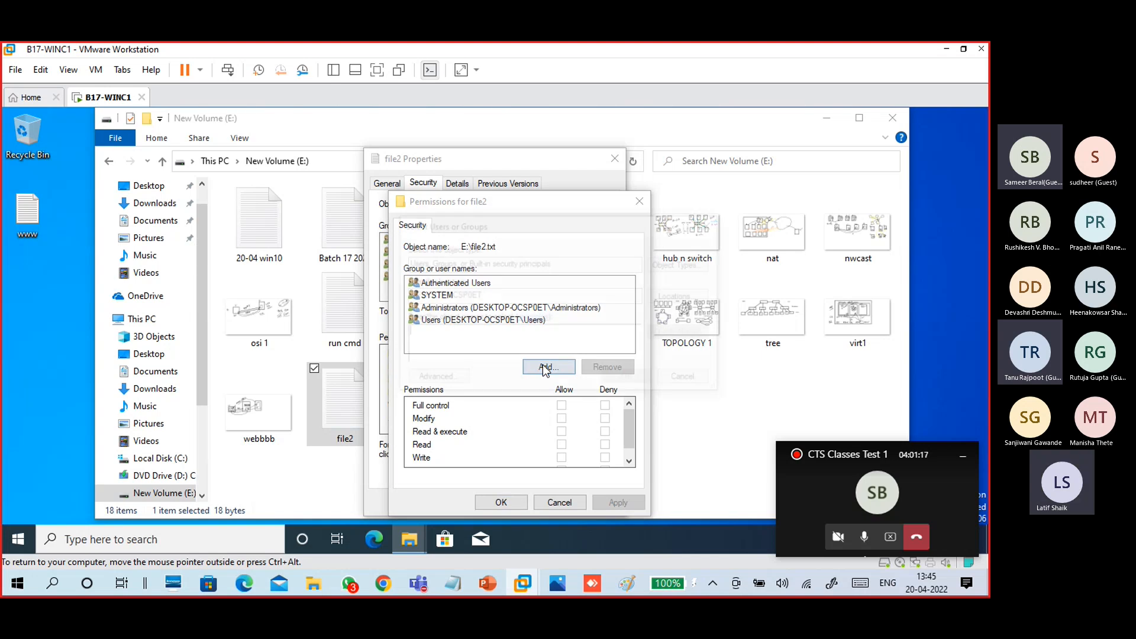
text(student2)
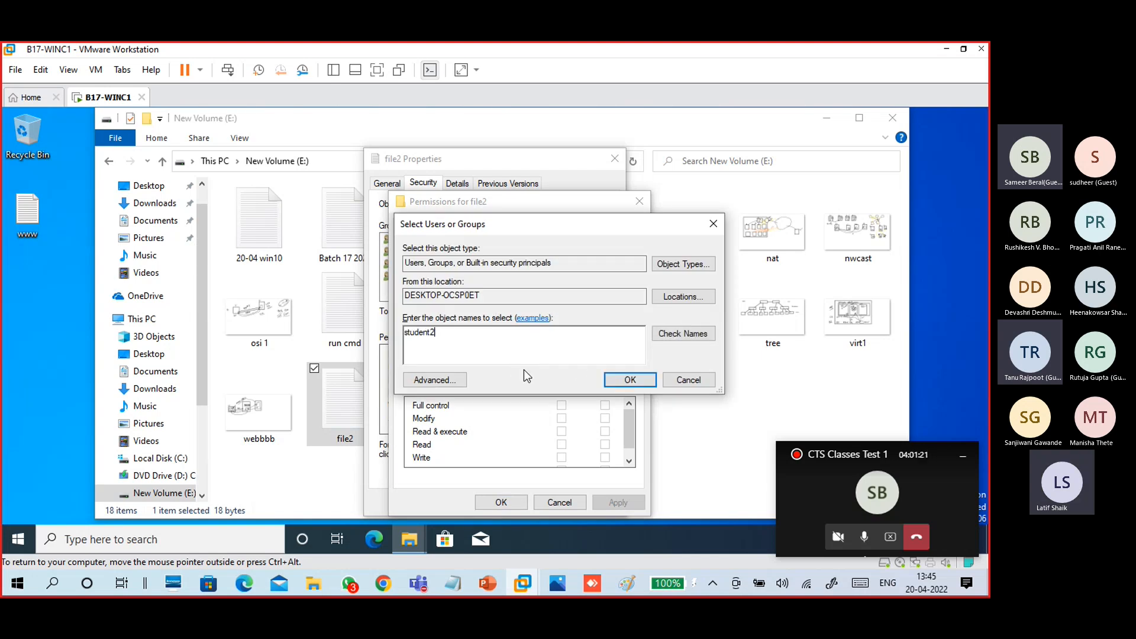
click(665, 336)
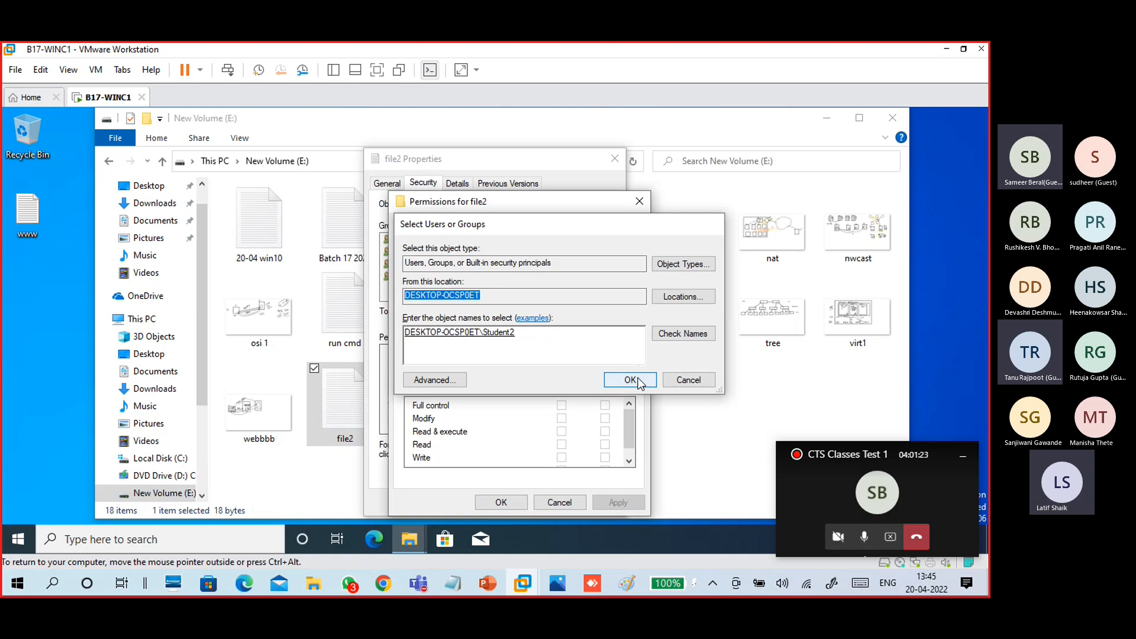
click(630, 380)
click(482, 322)
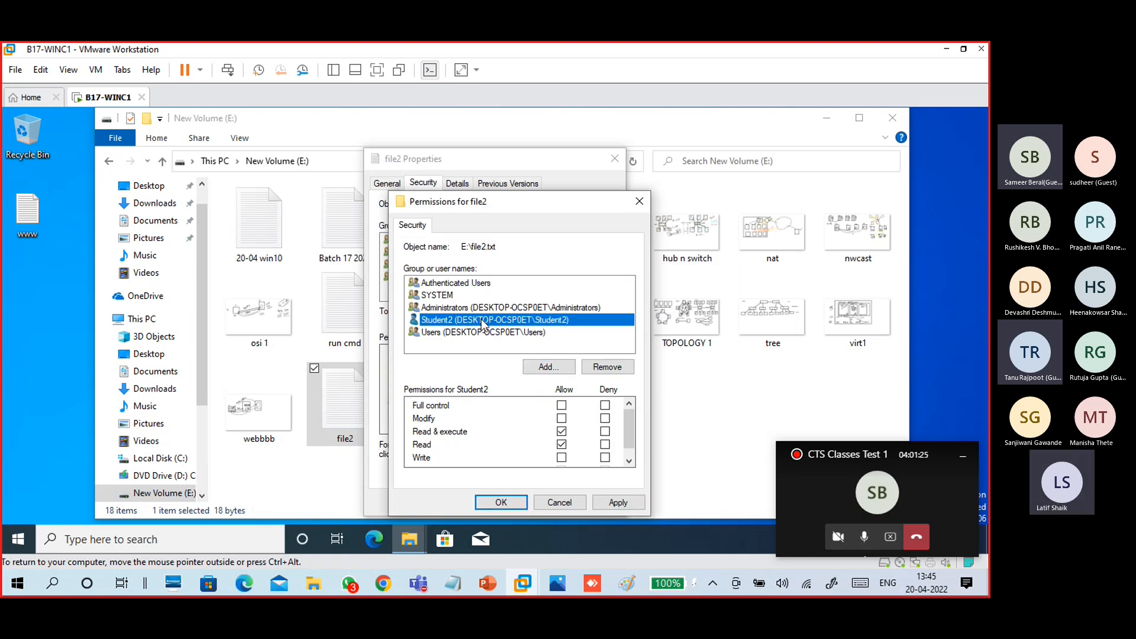
Deny Student2 the Read & execute, Read and Write permissions on file2, and apply the change.
drag(513, 209, 613, 126)
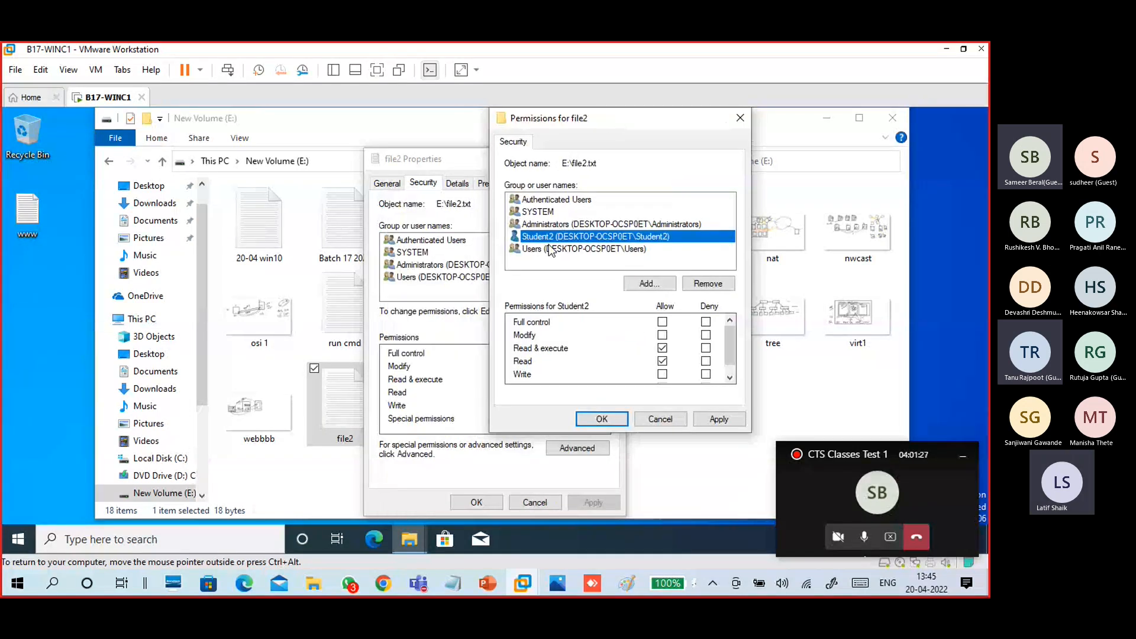
click(706, 362)
click(706, 375)
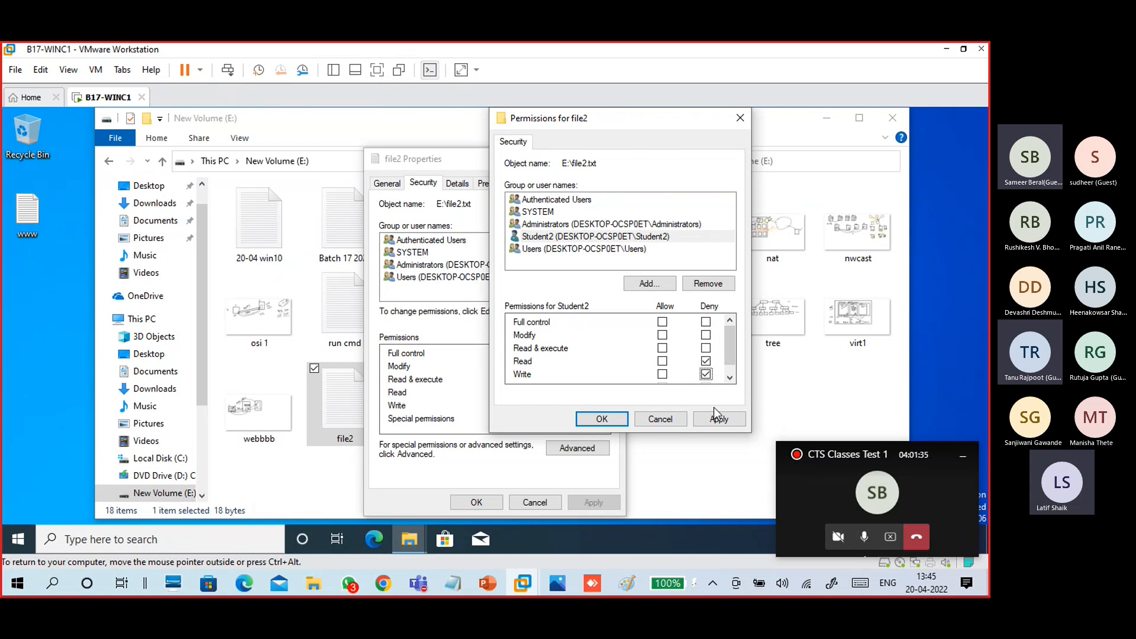
click(706, 348)
click(729, 423)
key(Return)
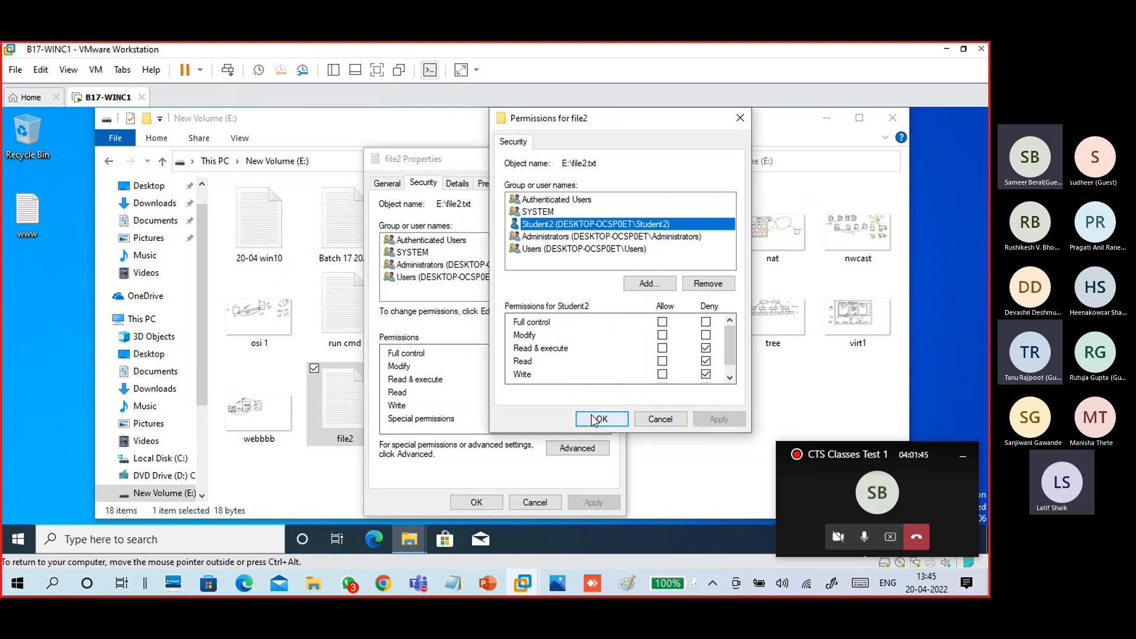
click(602, 419)
click(465, 505)
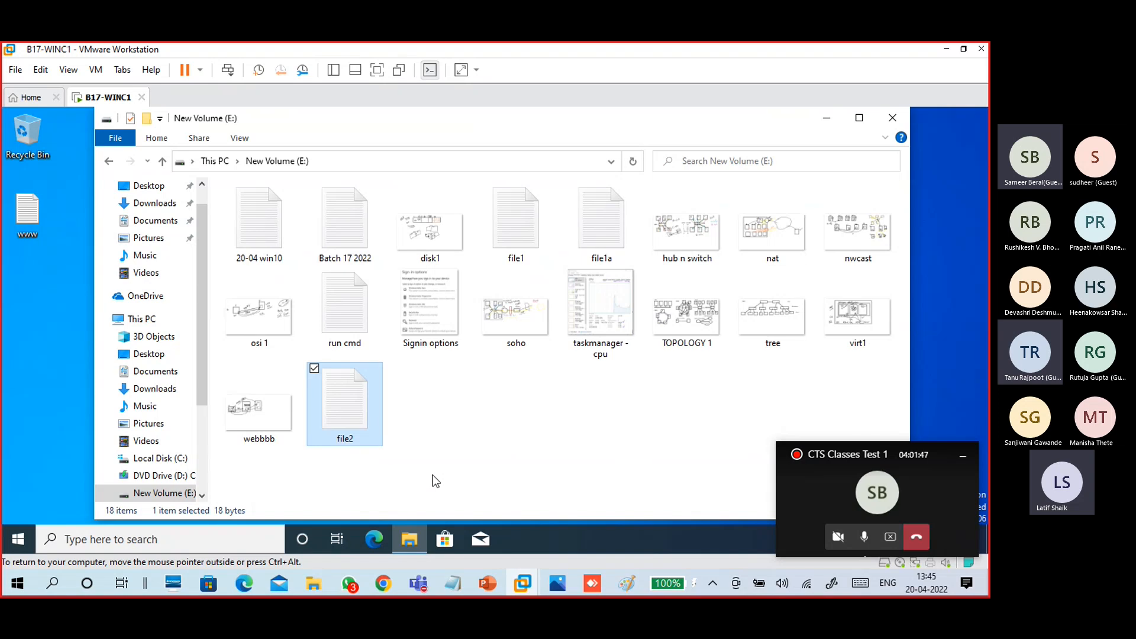
Sign Student1 out of Windows and sign in as Student2.
click(13, 539)
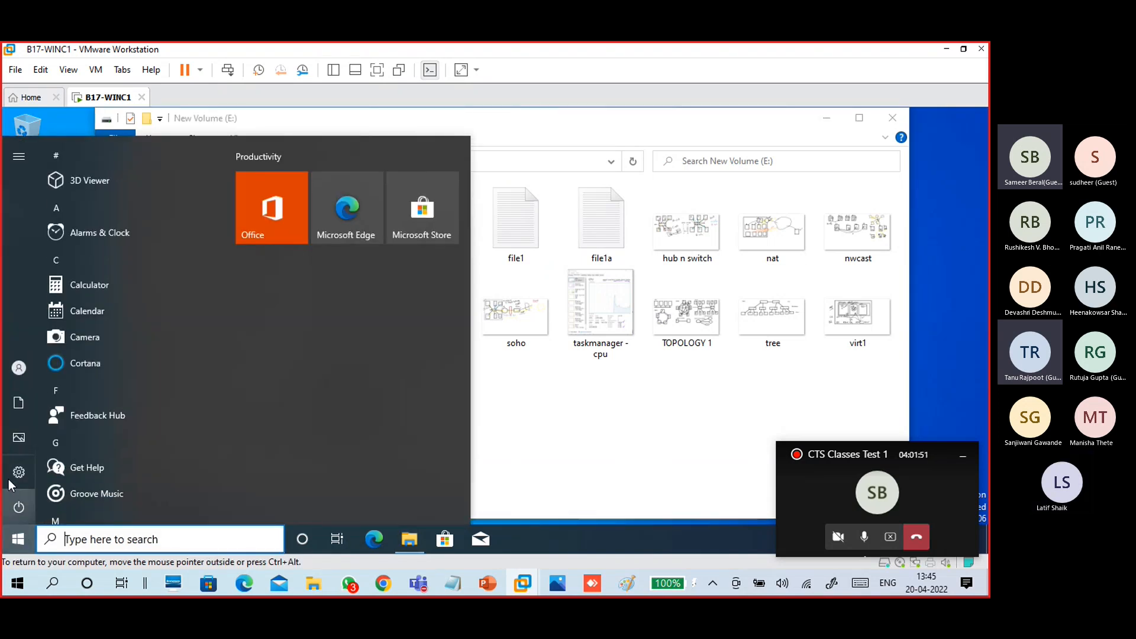
mouse_move(15, 375)
click(51, 369)
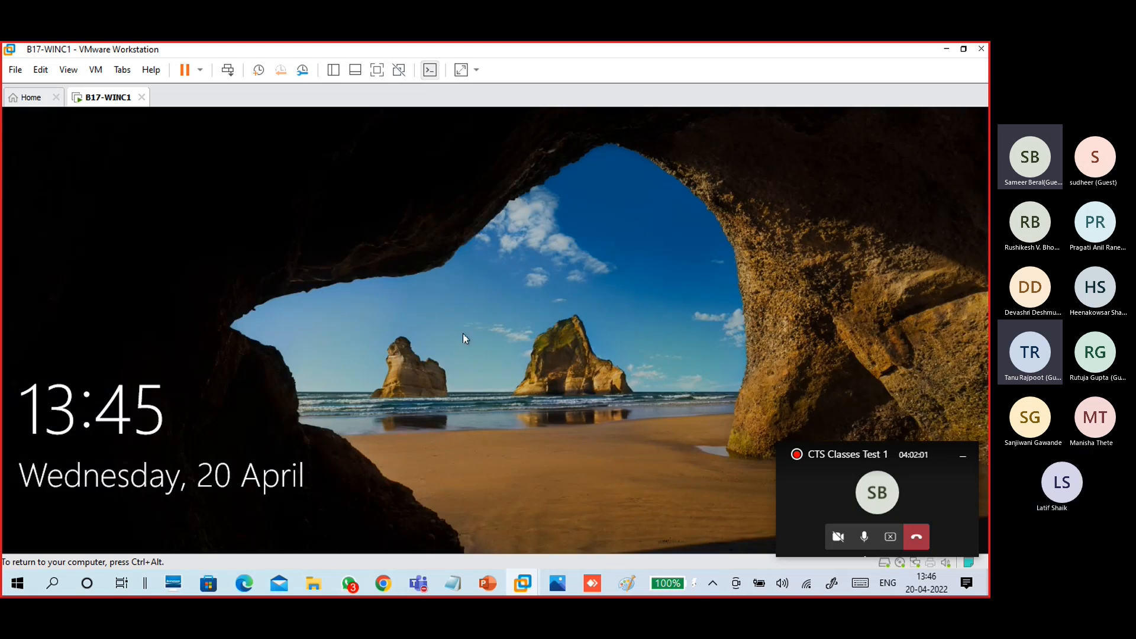
click(399, 389)
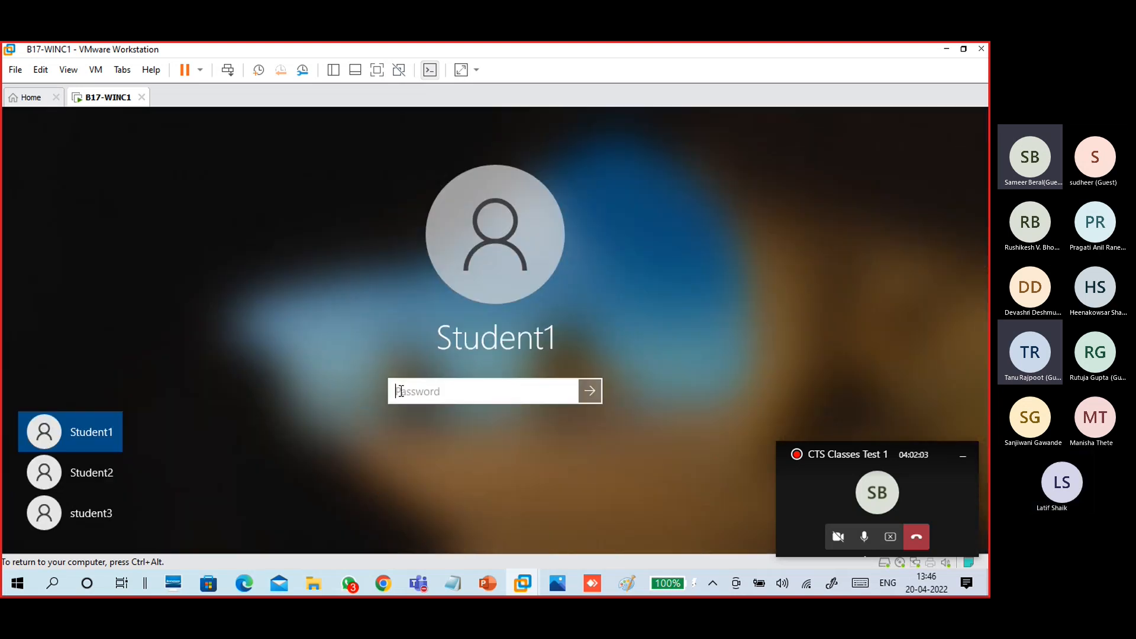
click(119, 462)
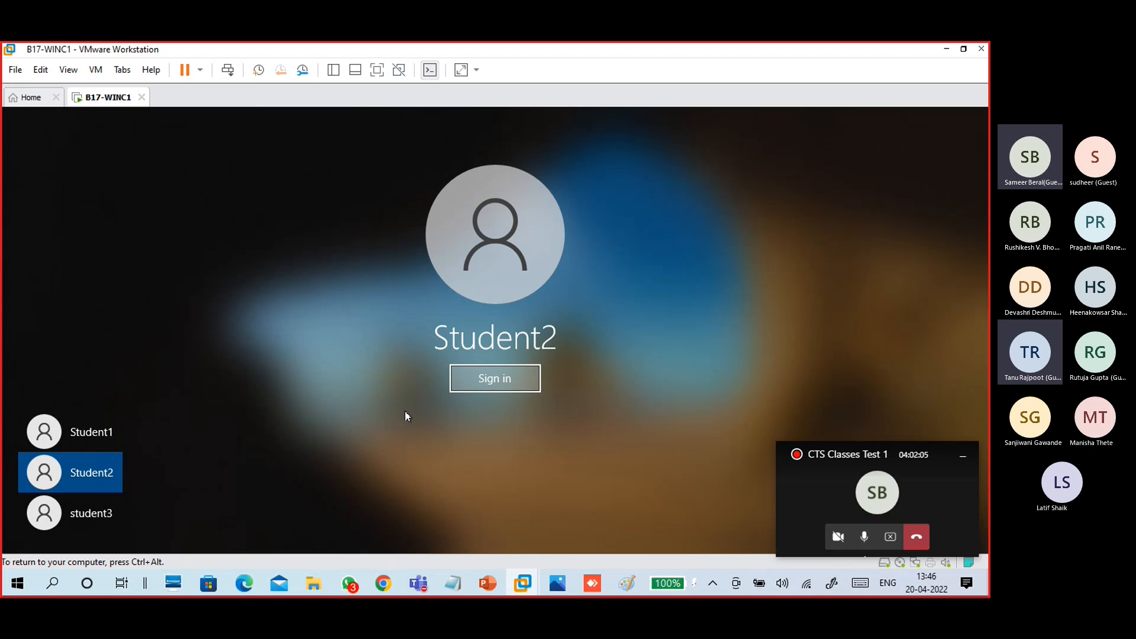
click(495, 378)
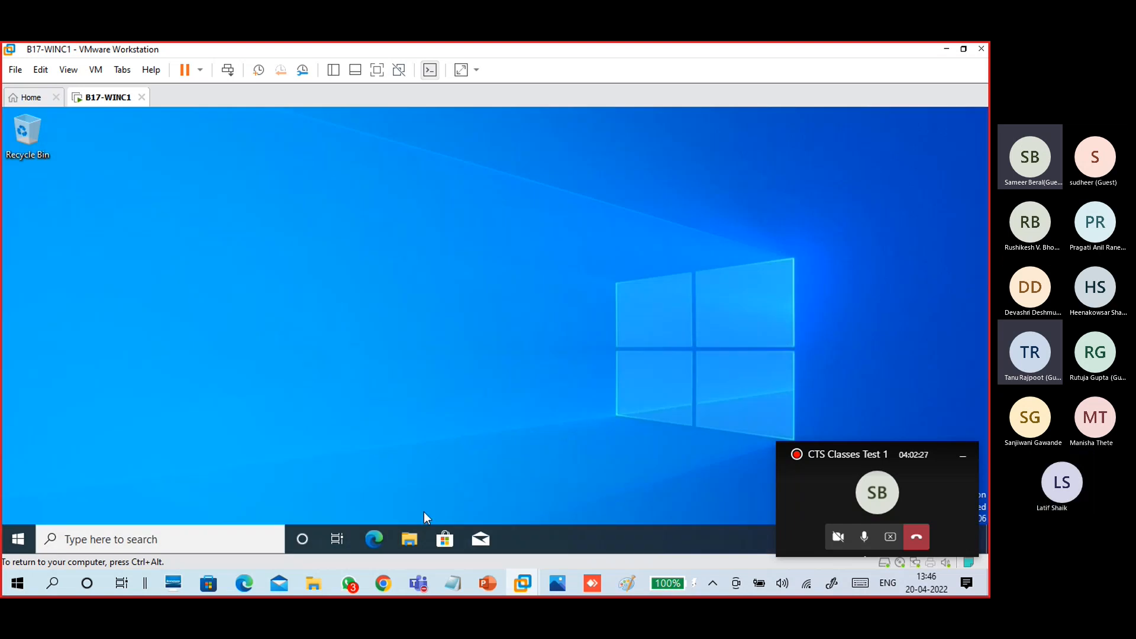
Try to open file2 from New Volume (E:) as Student2, and close the blank document and the folder window.
click(427, 529)
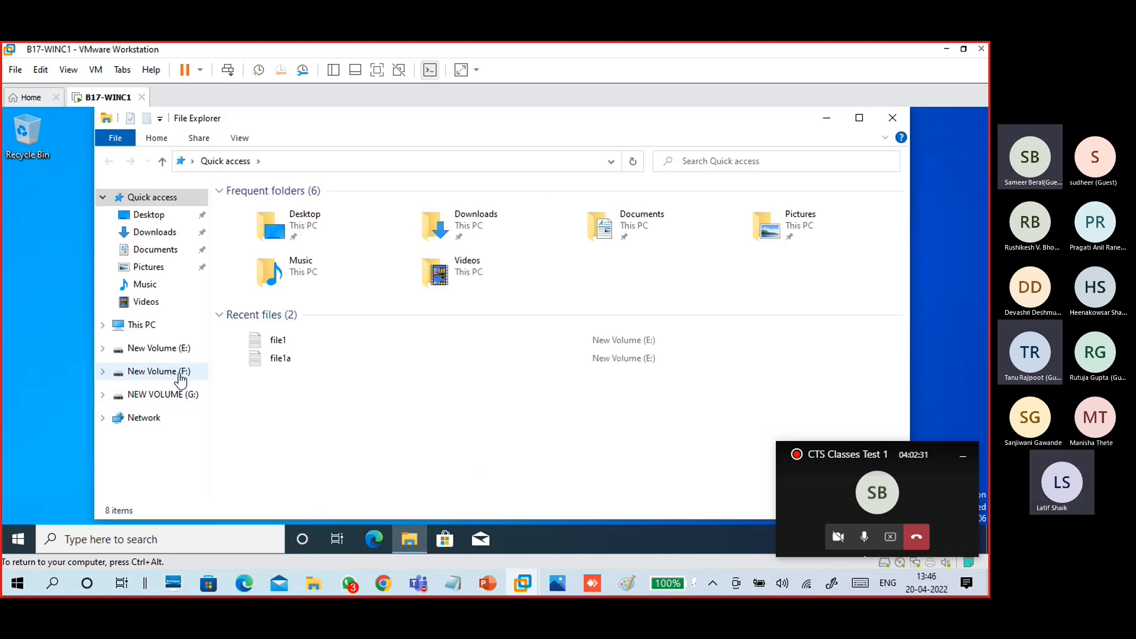
click(181, 351)
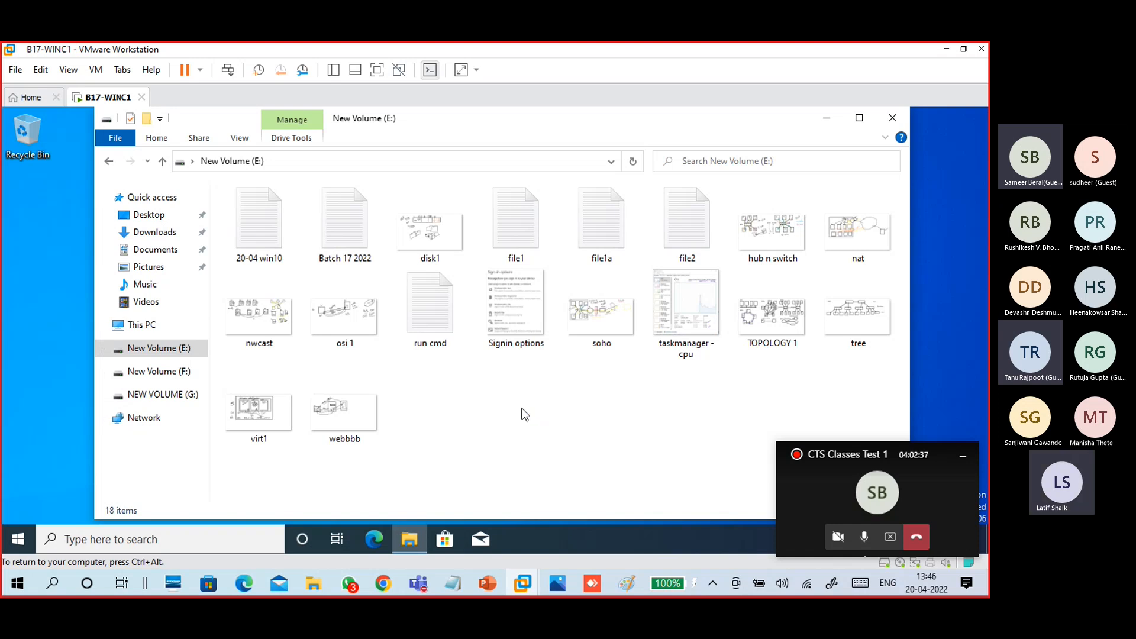
click(687, 228)
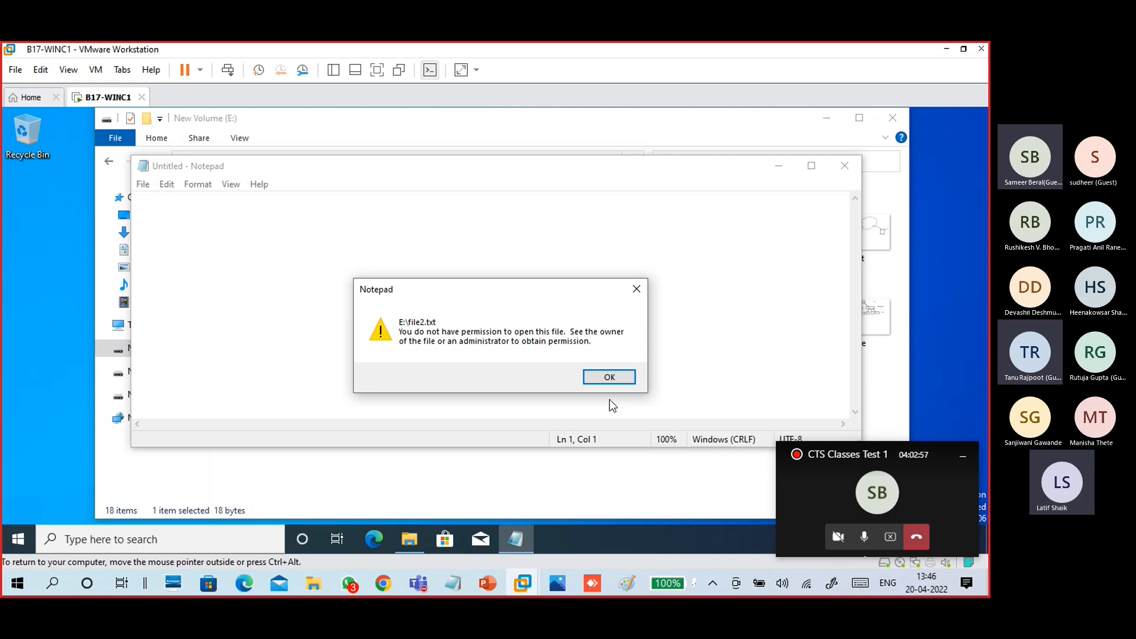
click(634, 379)
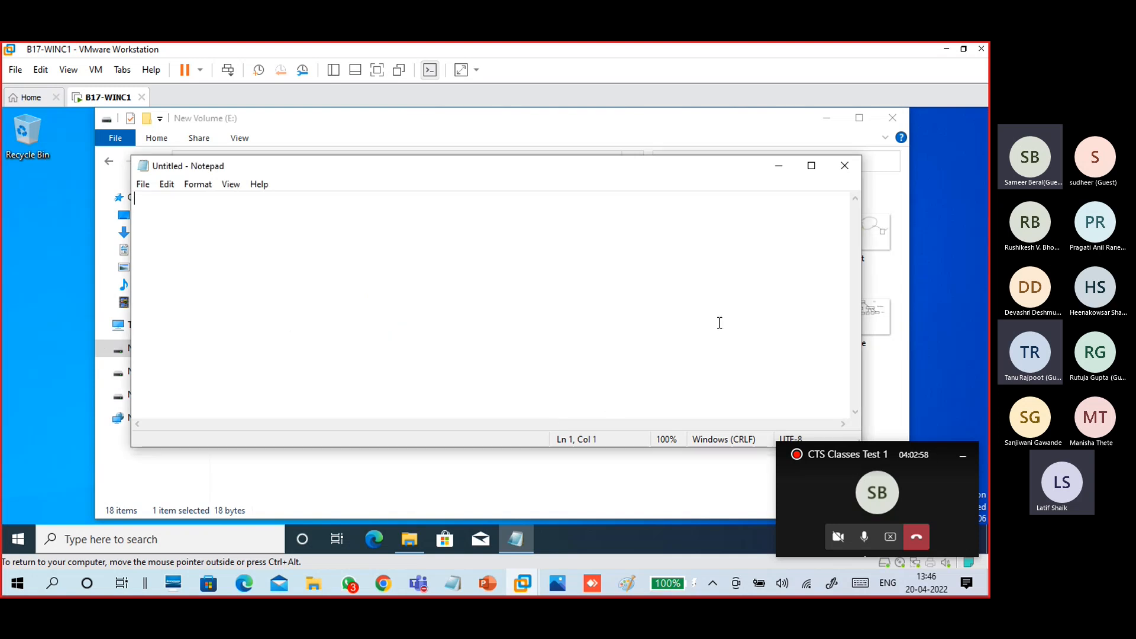
click(844, 166)
click(625, 398)
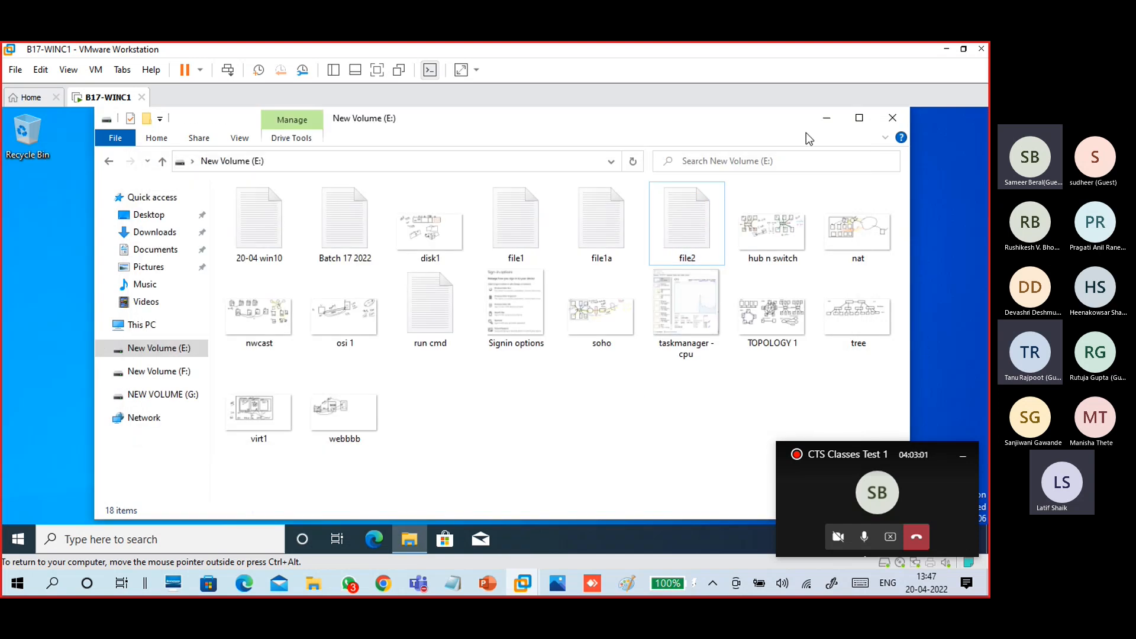
click(892, 117)
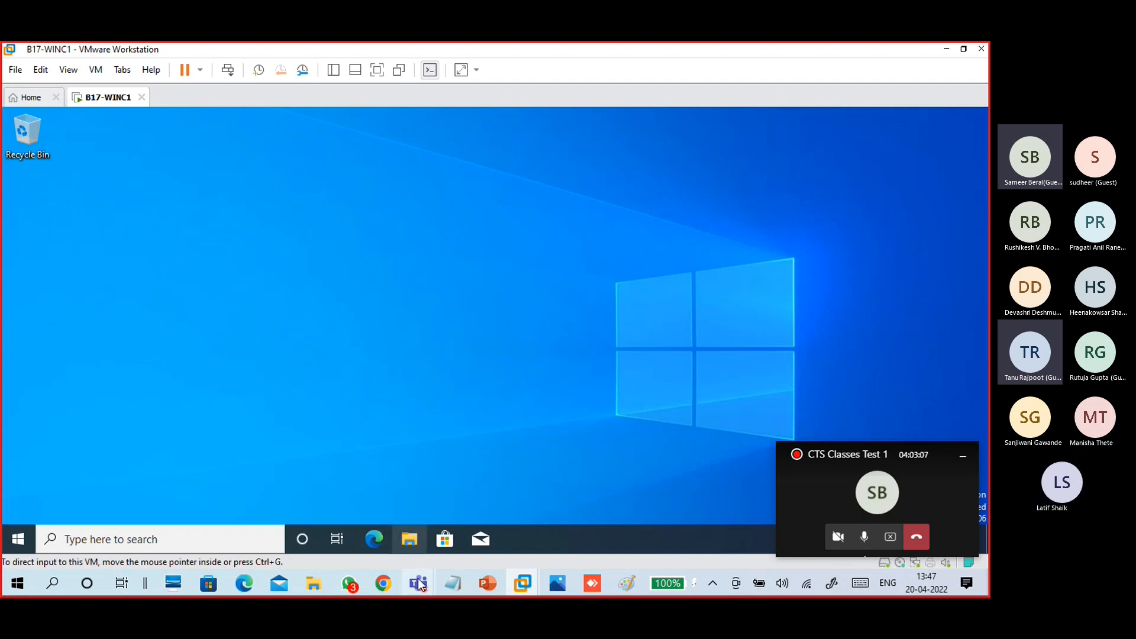
Switch to the Microsoft Teams meeting window and stop the meeting recording.
mouse_move(417, 579)
click(380, 522)
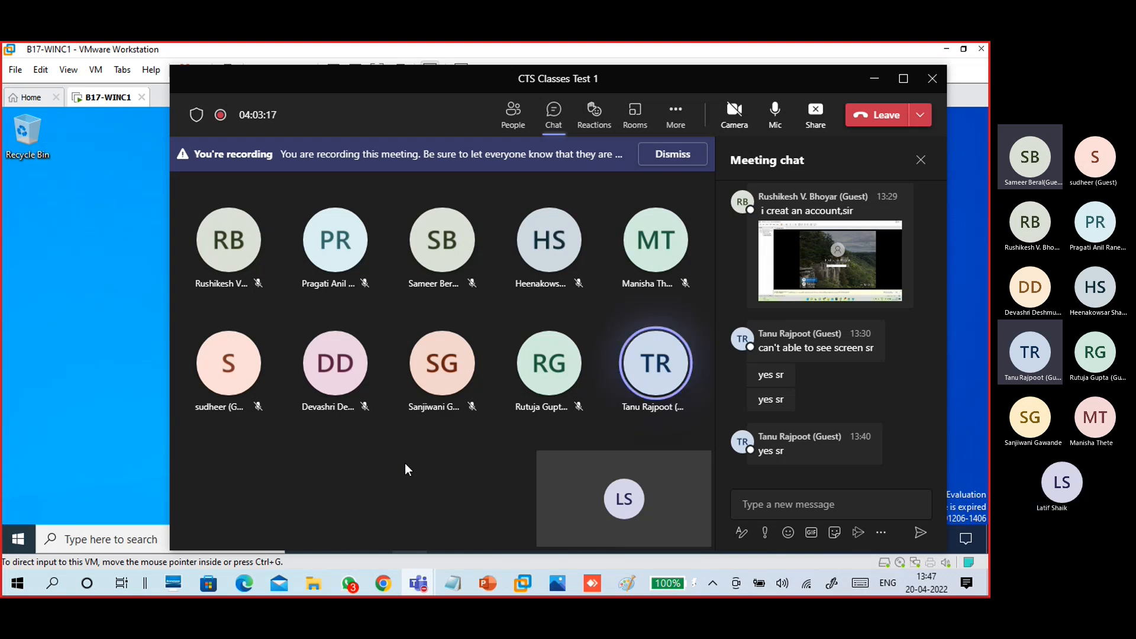
click(676, 109)
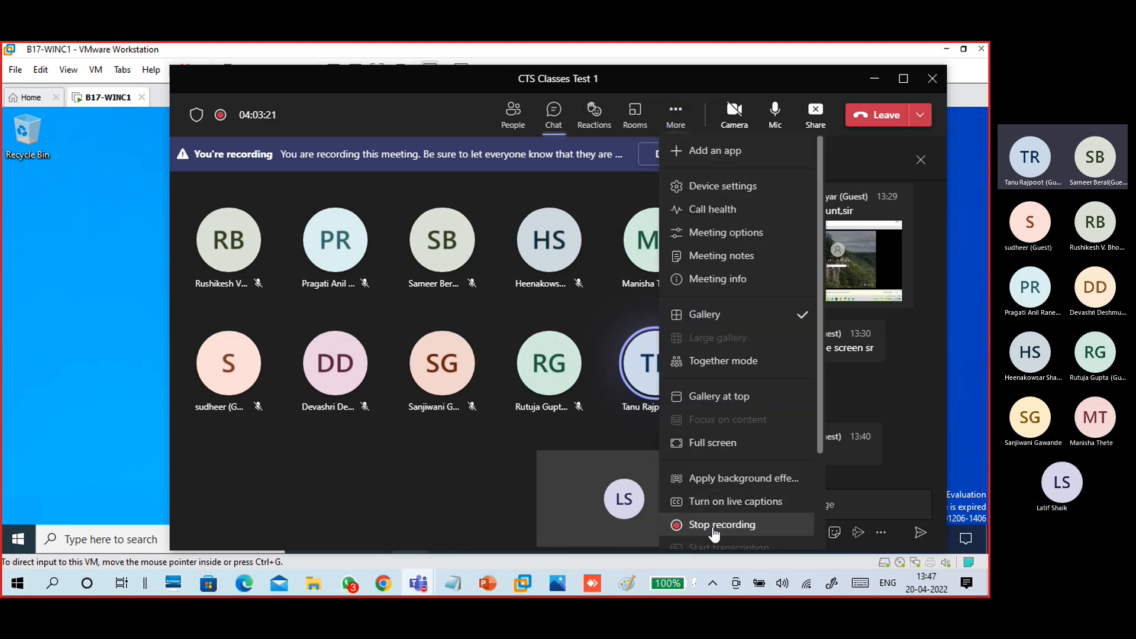